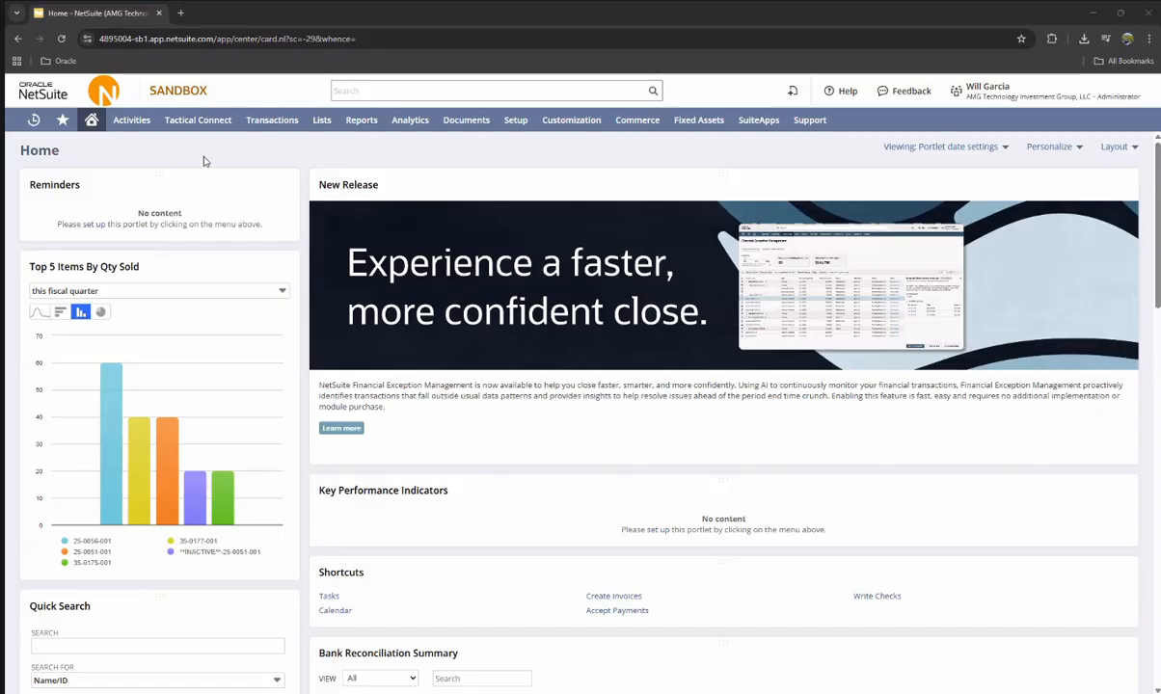
- Open the Enter Transfer Orders form in a new browser tab and switch to it
mouse_move(287, 122)
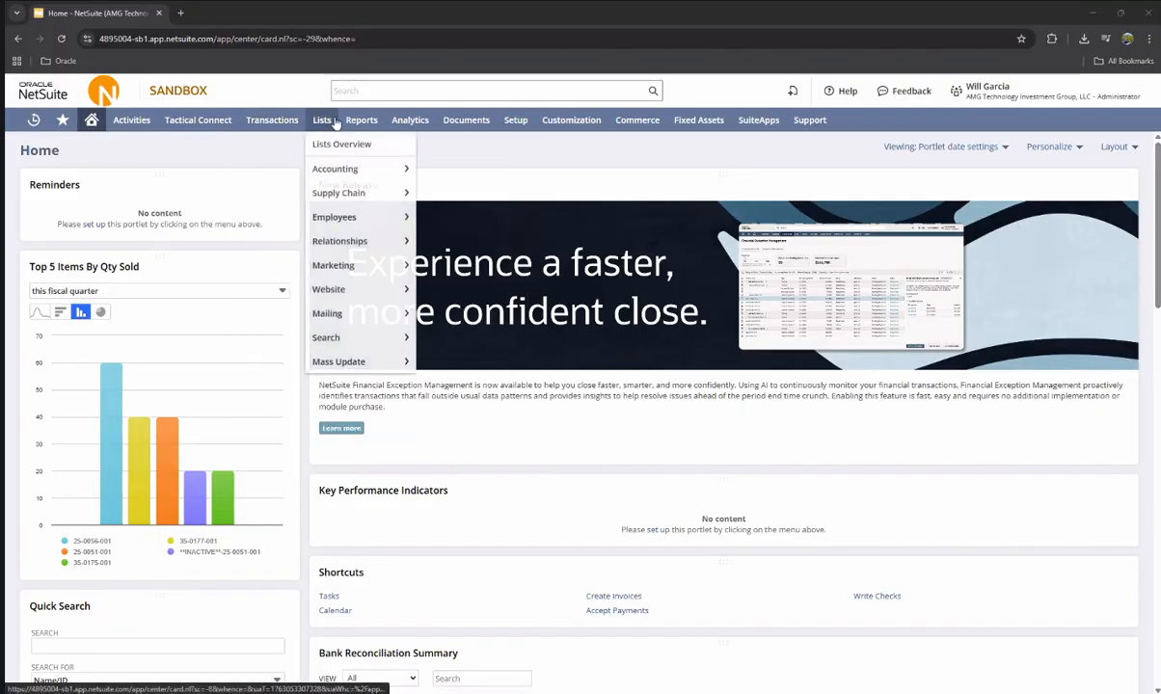
mouse_move(286, 369)
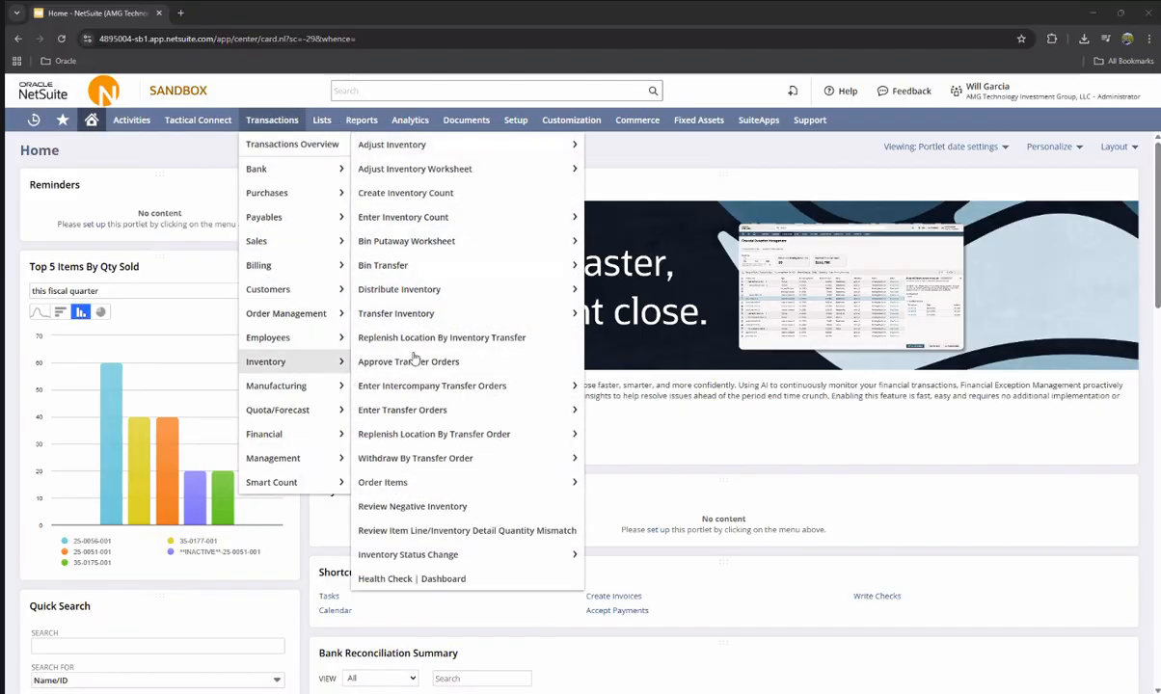
right_click(567, 413)
left_click(609, 418)
left_click(257, 23)
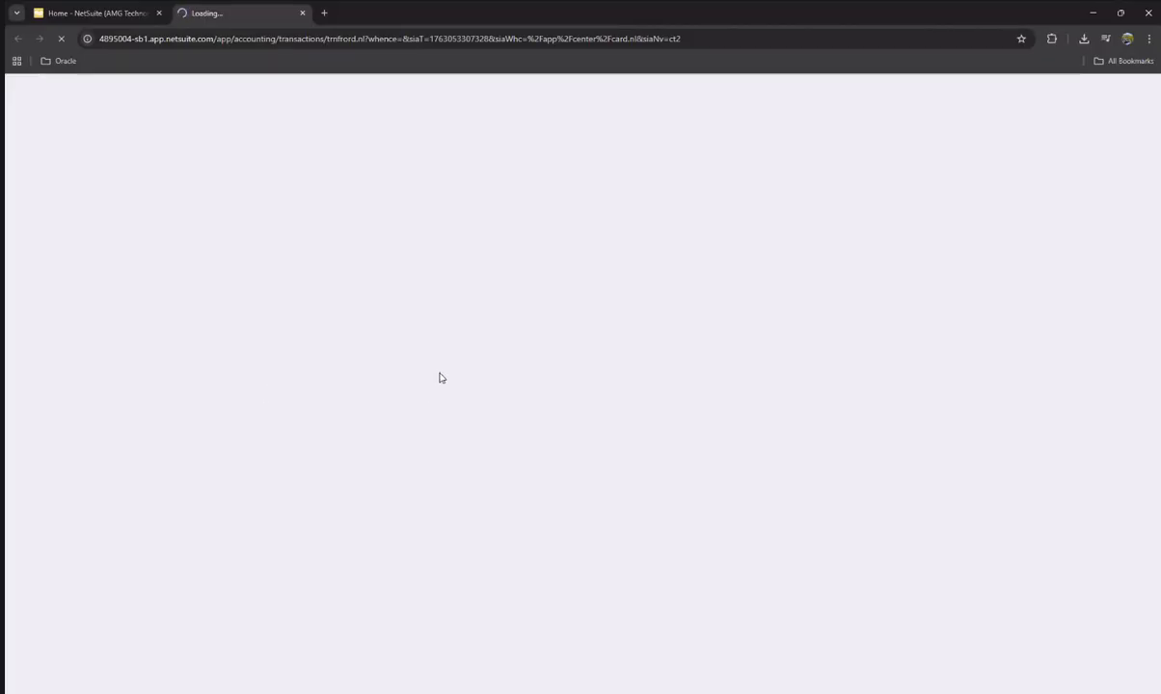
left_click(96, 13)
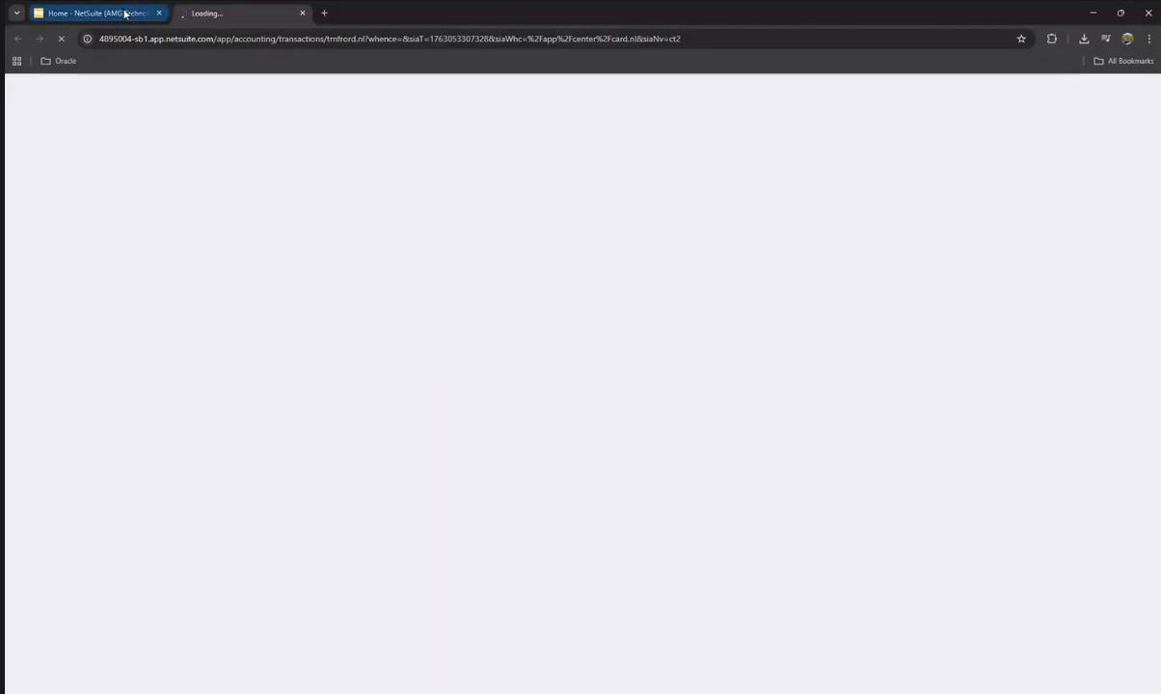
left_click(215, 13)
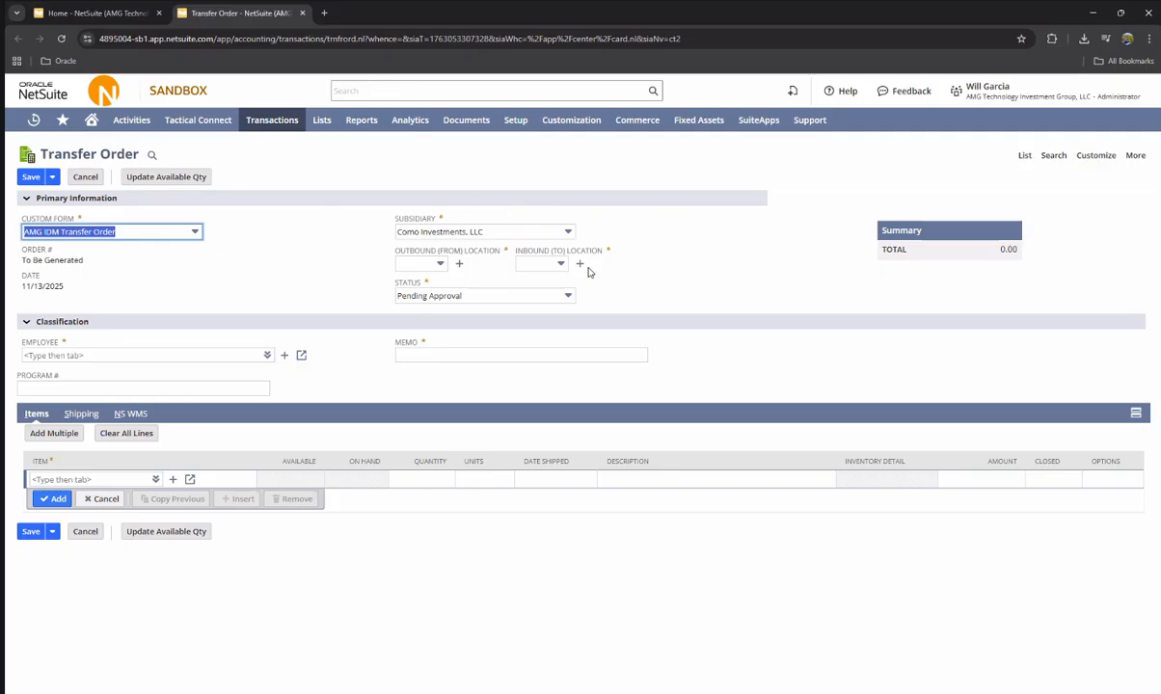
- Change the transfer order's custom form to AMG Transfer Order and review its approver, creator and approval status fields
left_click(194, 232)
left_click(140, 282)
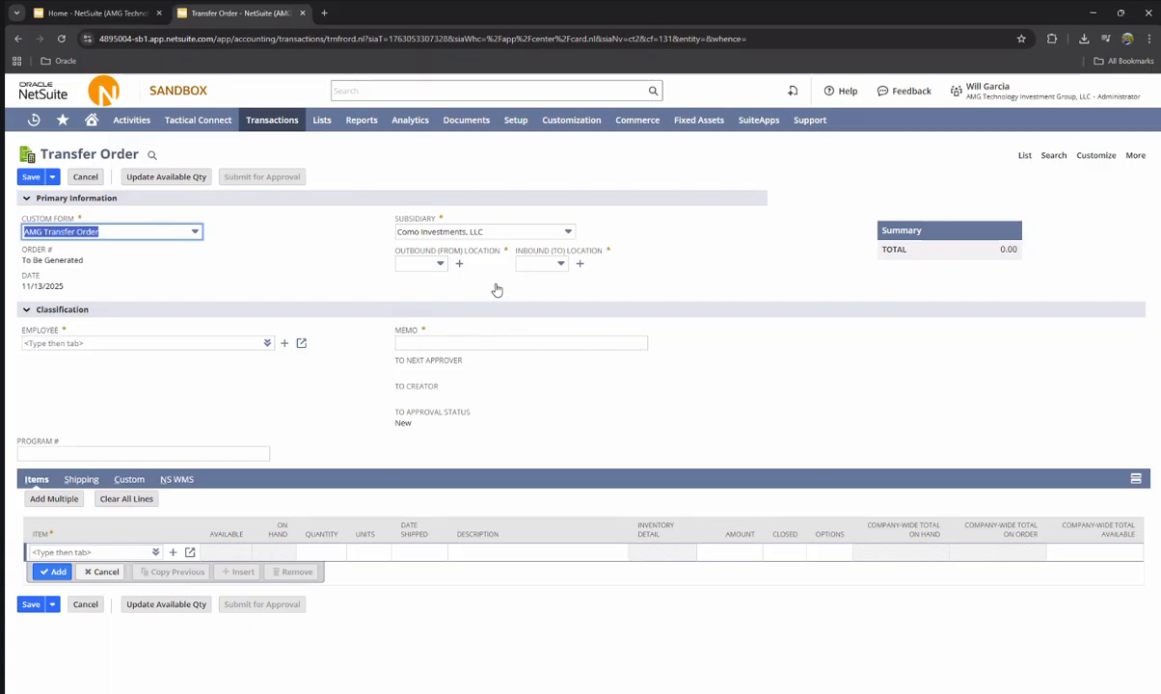
left_click_drag(435, 427, 395, 366)
left_click(368, 360)
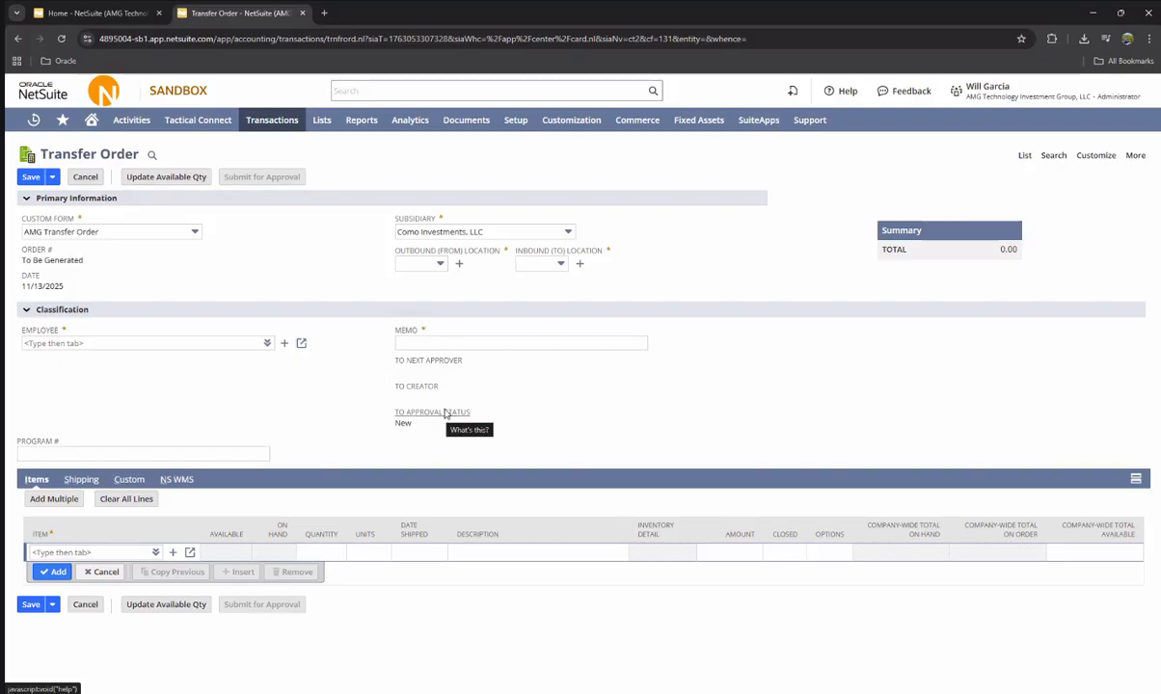
- Set the subsidiary to AMG Technology Investment Group, LLC and enter the memo "ACS Test 11/13/25"
left_click(517, 232)
scroll(483, 300, "down", 10)
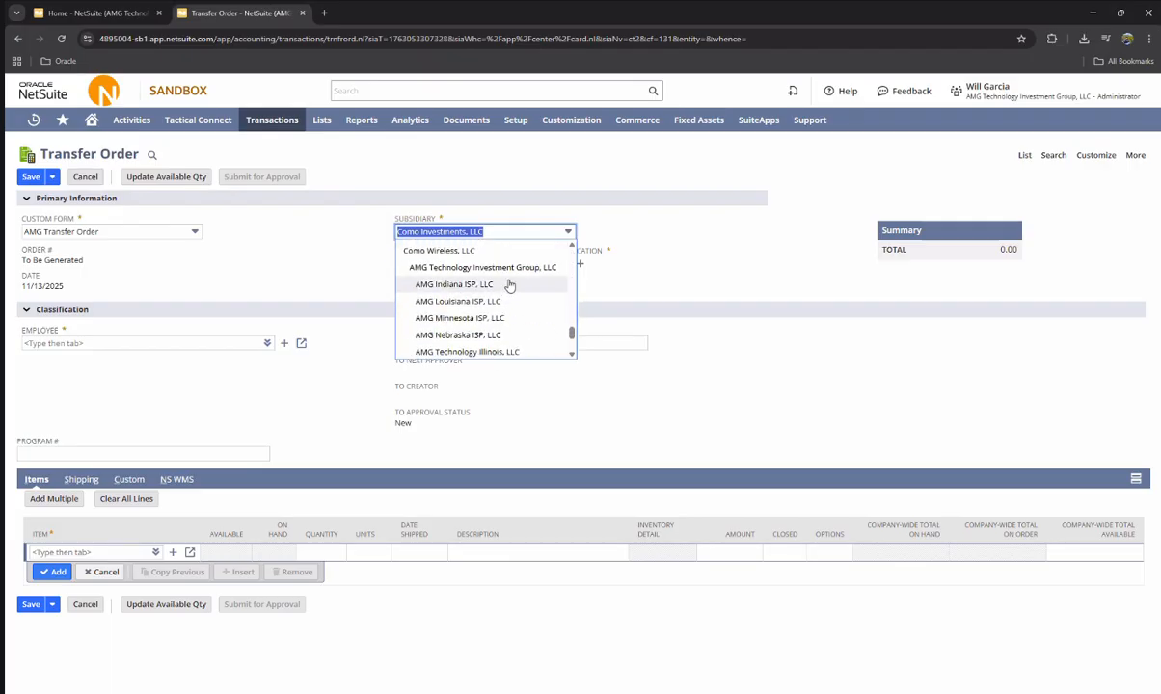
left_click(472, 268)
left_click(456, 344)
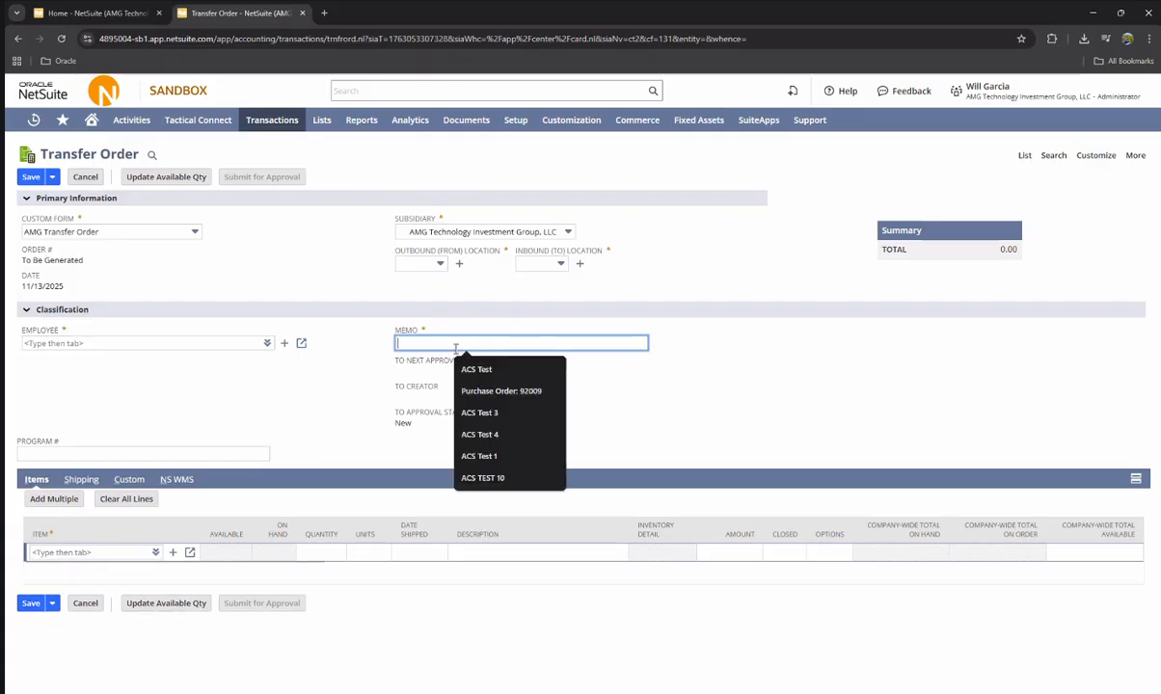
left_click(464, 367)
type("11/13/25")
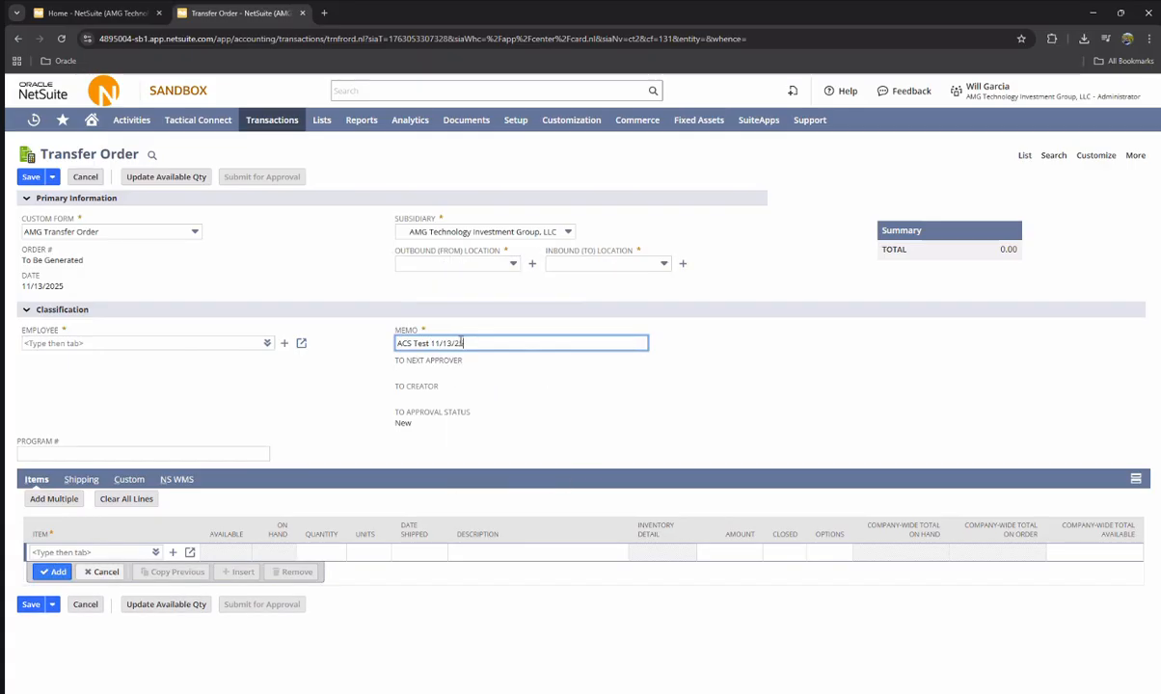
- Fill the Employee field of the transfer order with an employee picked from the full list
left_click(268, 343)
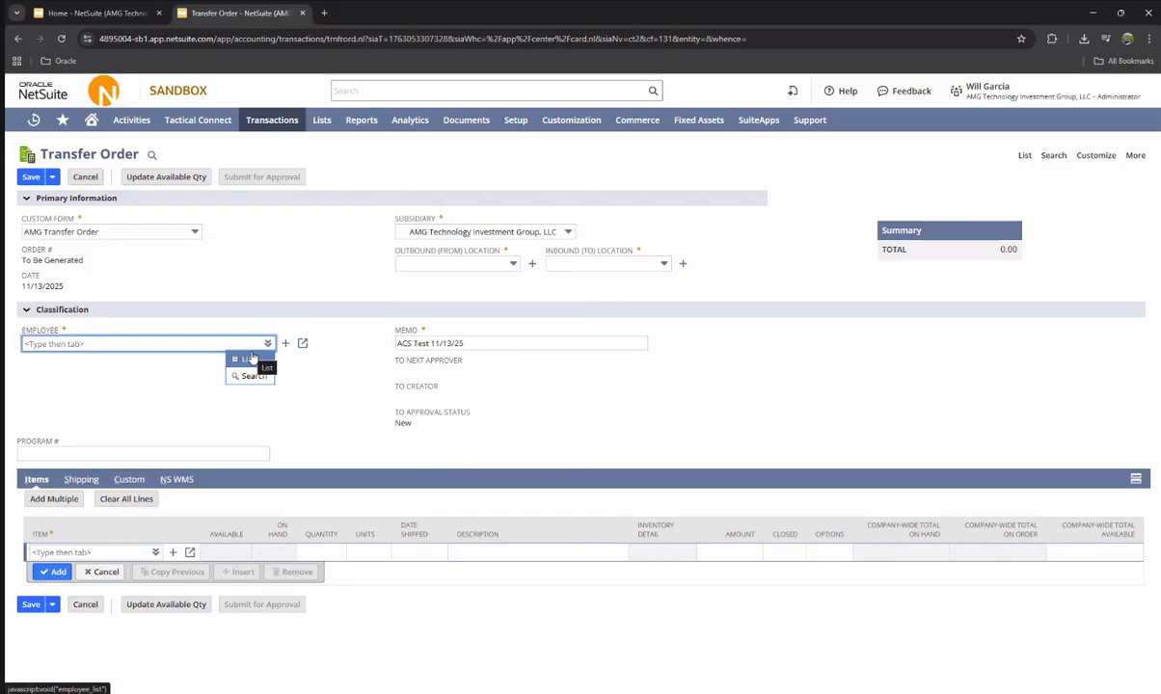
left_click(250, 358)
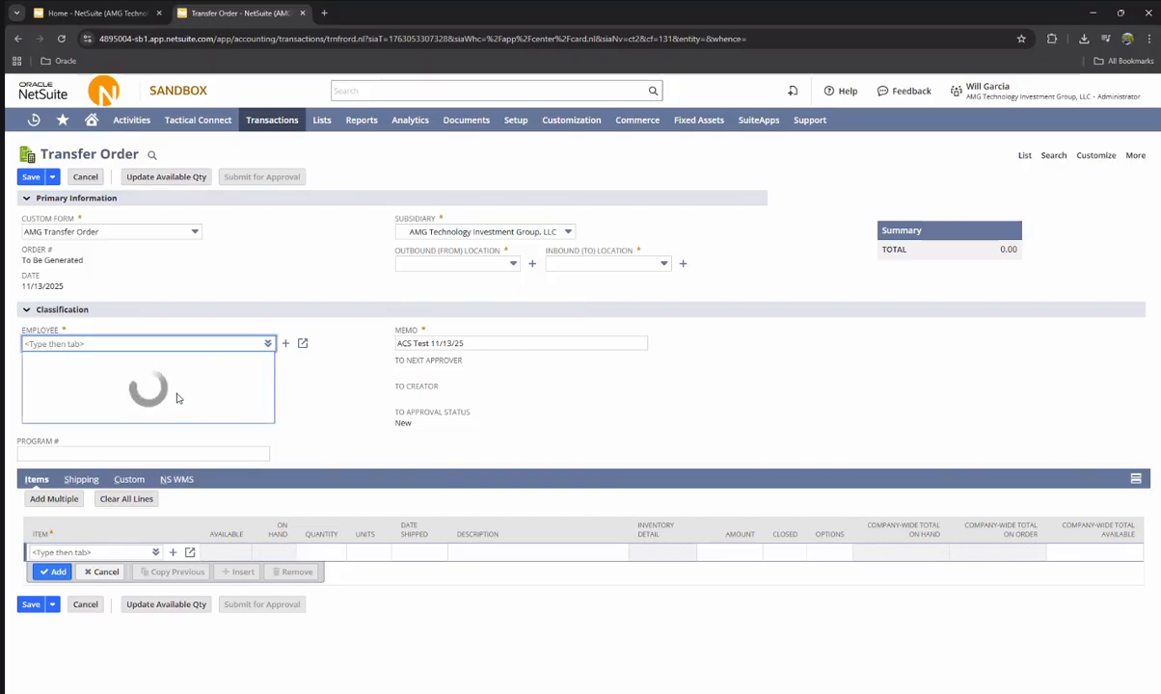
left_click(147, 419)
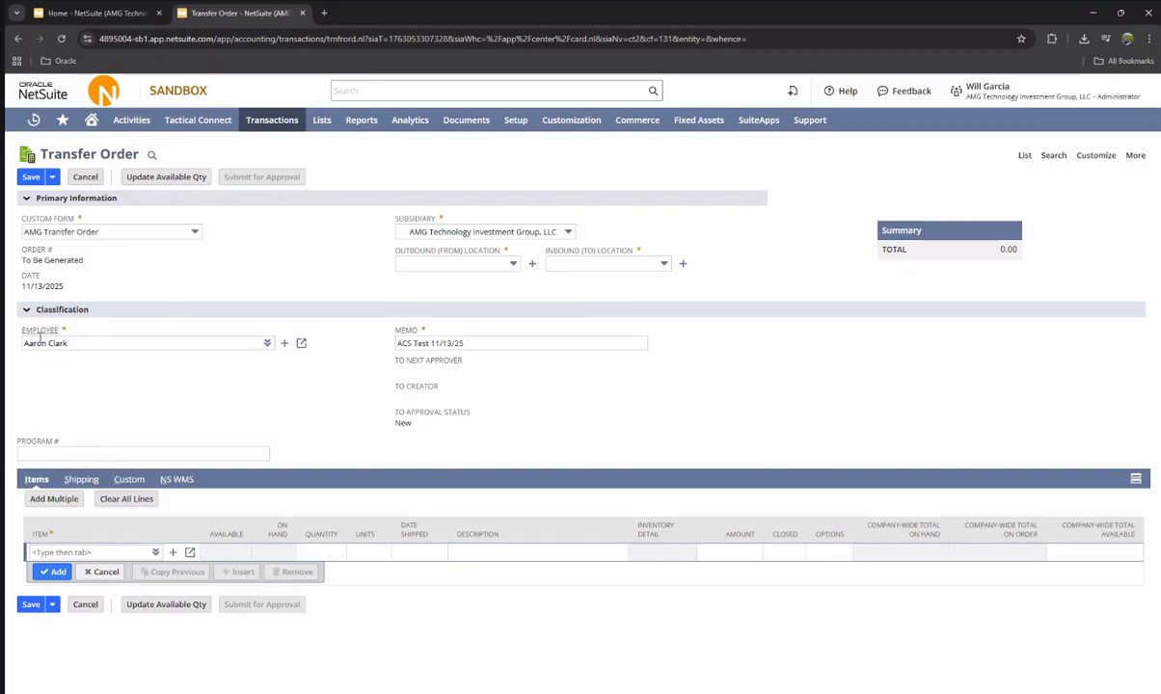
mouse_move(155, 550)
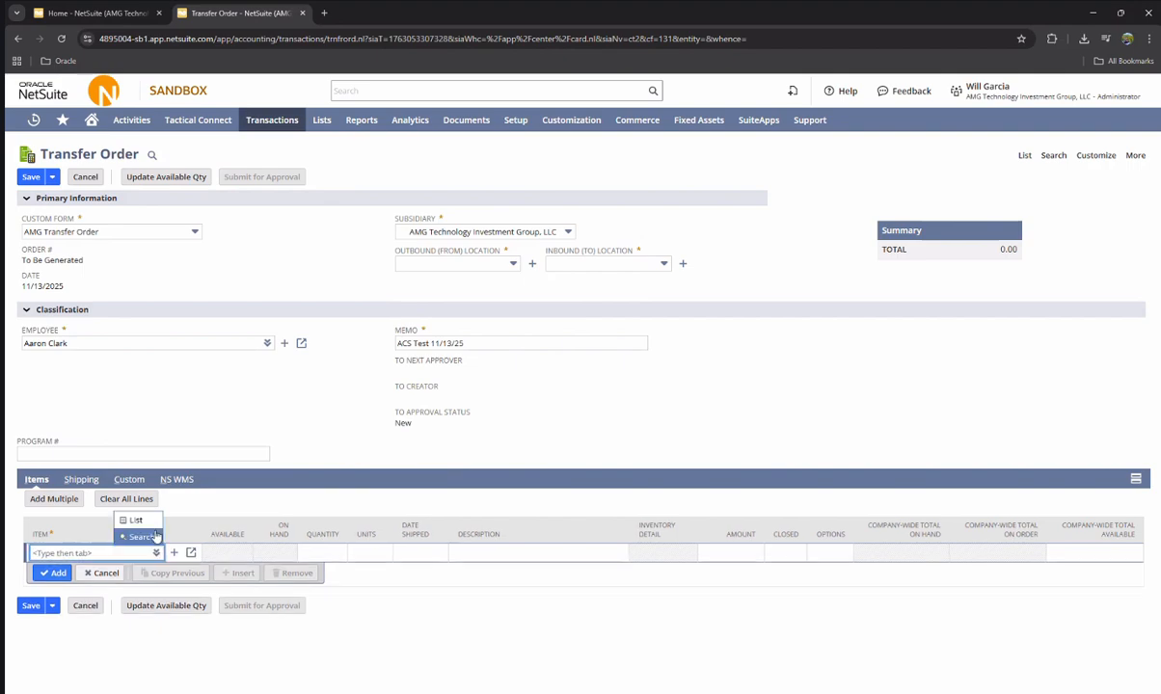
left_click(153, 524)
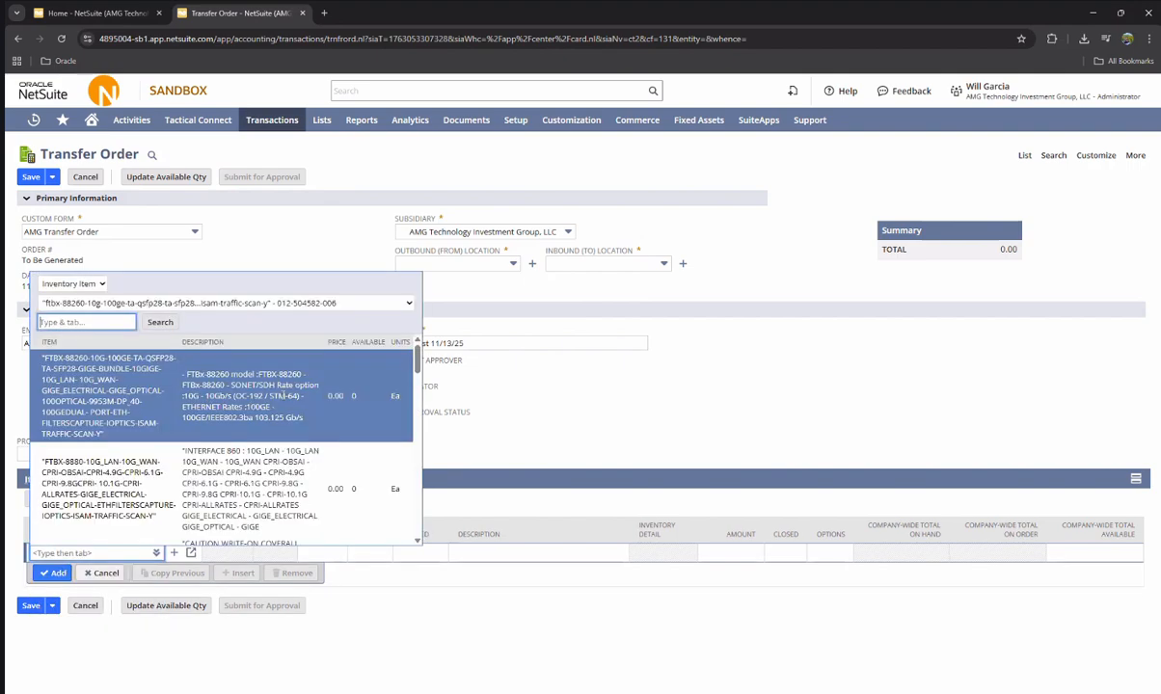
left_click(571, 449)
- Set the outbound (from) location to Hudson Oaks, TX
left_click(475, 259)
scroll(458, 289, "down", 5)
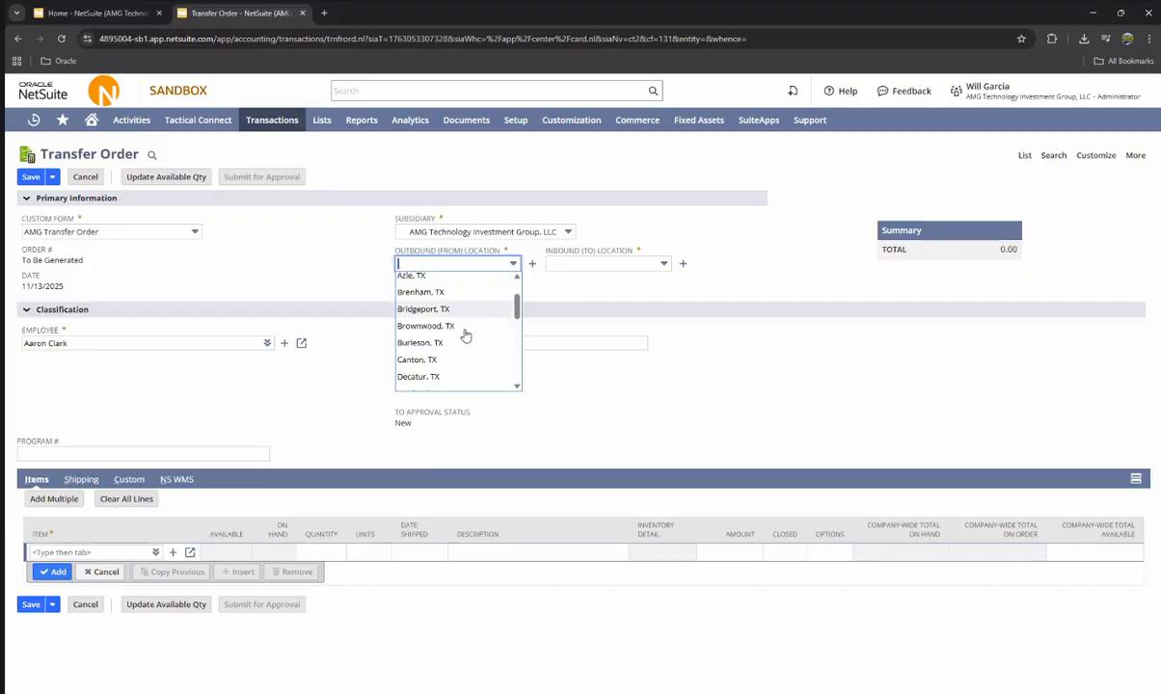
scroll(466, 334, "down", 1)
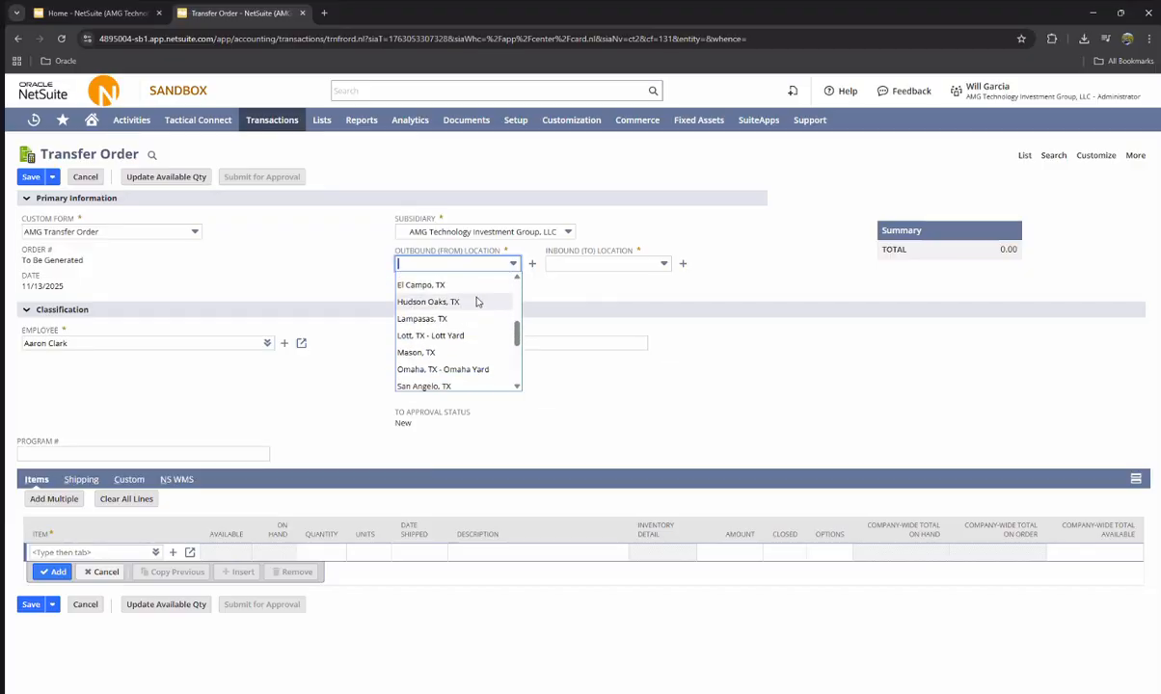
left_click(464, 303)
- Set the inbound (to) location to Springtown, TX
left_click(590, 264)
scroll(600, 354, "down", 2)
scroll(599, 355, "down", 3)
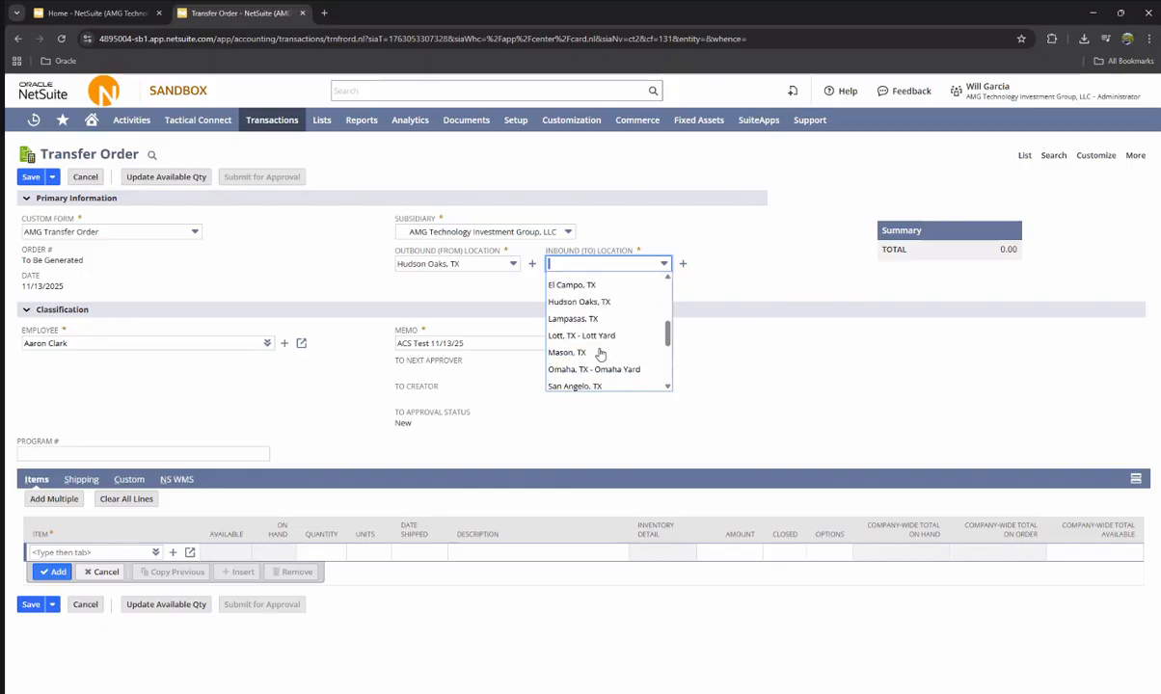
scroll(606, 355, "down", 1)
scroll(608, 354, "down", 2)
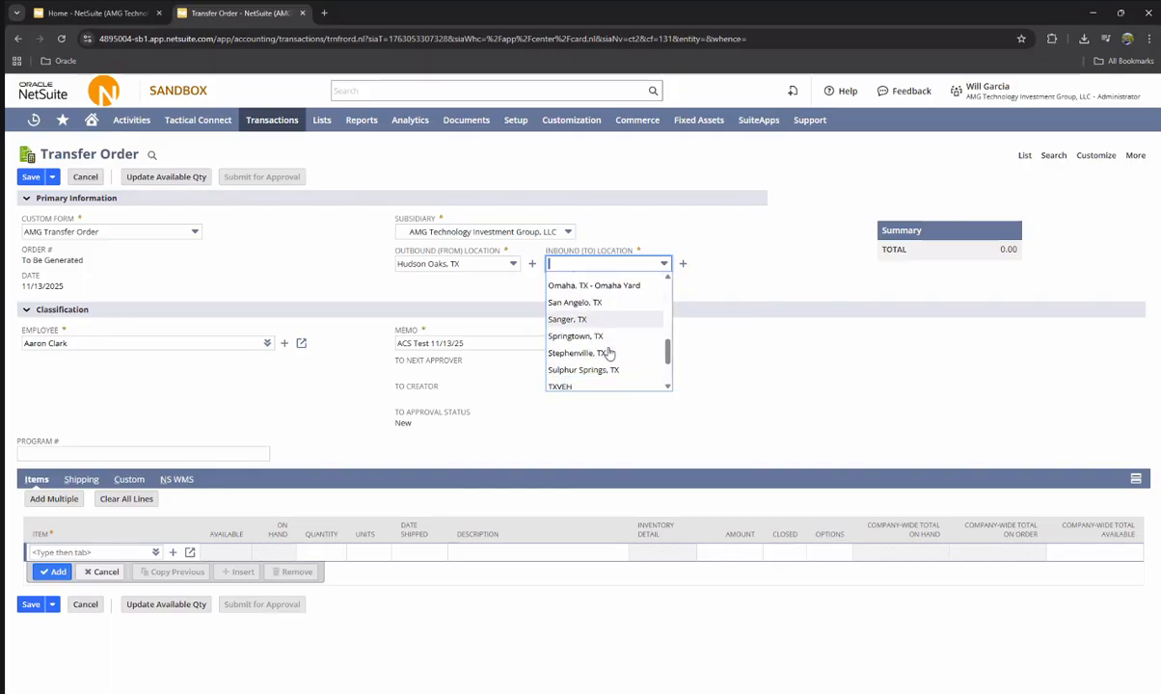
scroll(611, 359, "up", 2)
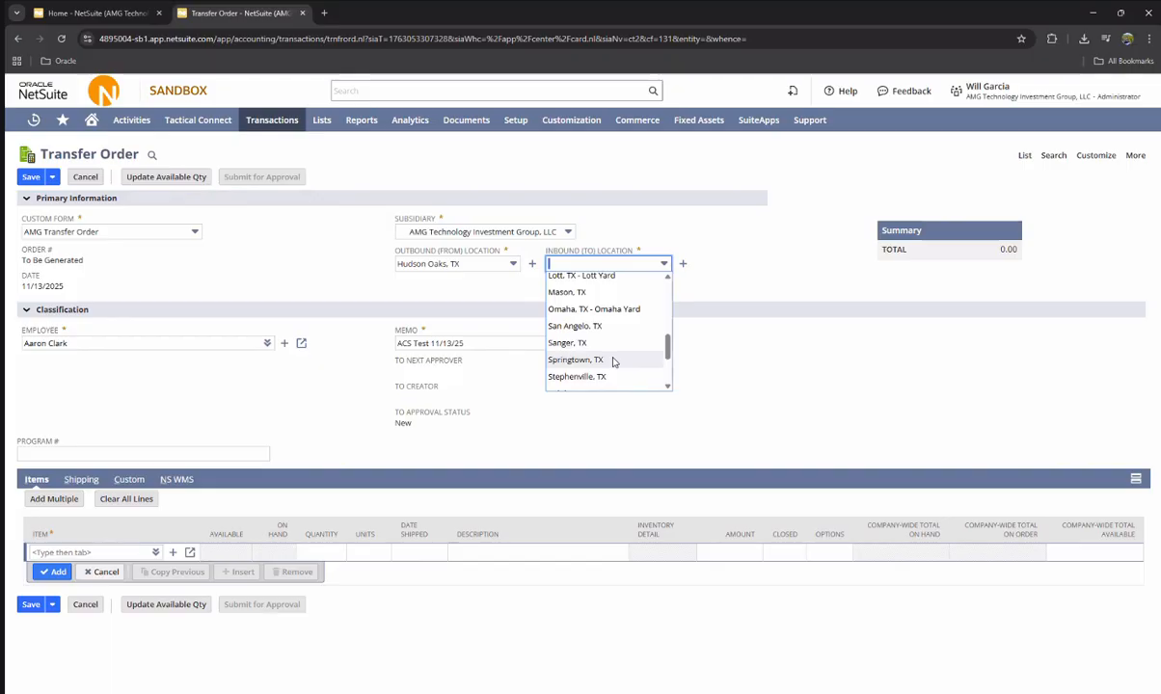
left_click(612, 359)
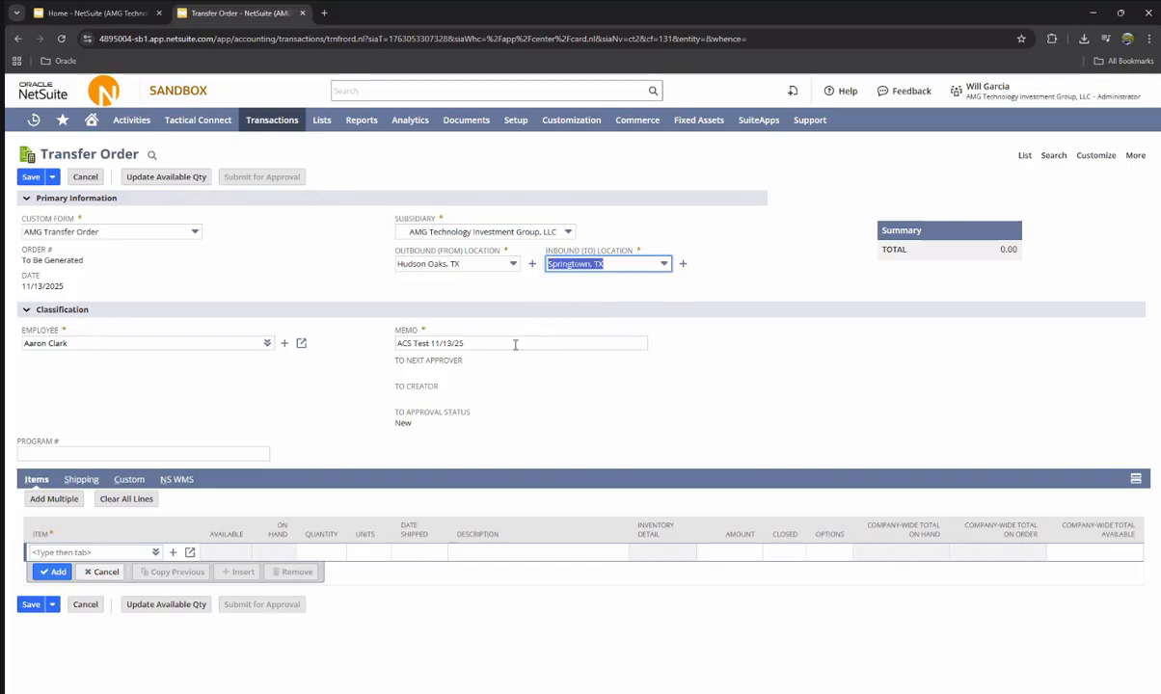
- Choose item 012-026/EZF-100, the CAt6A shielded RJ 45 plug 100 pack, for the first item line
left_click(155, 553)
left_click(136, 520)
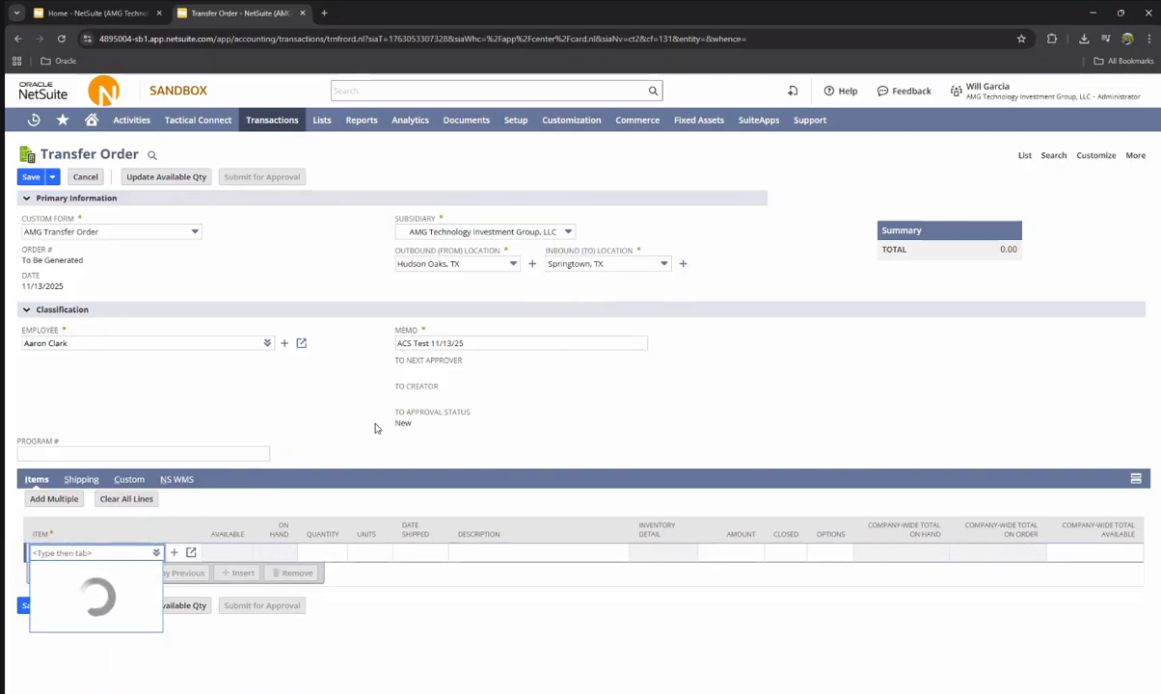
scroll(321, 450, "down", 5)
scroll(321, 450, "down", 10)
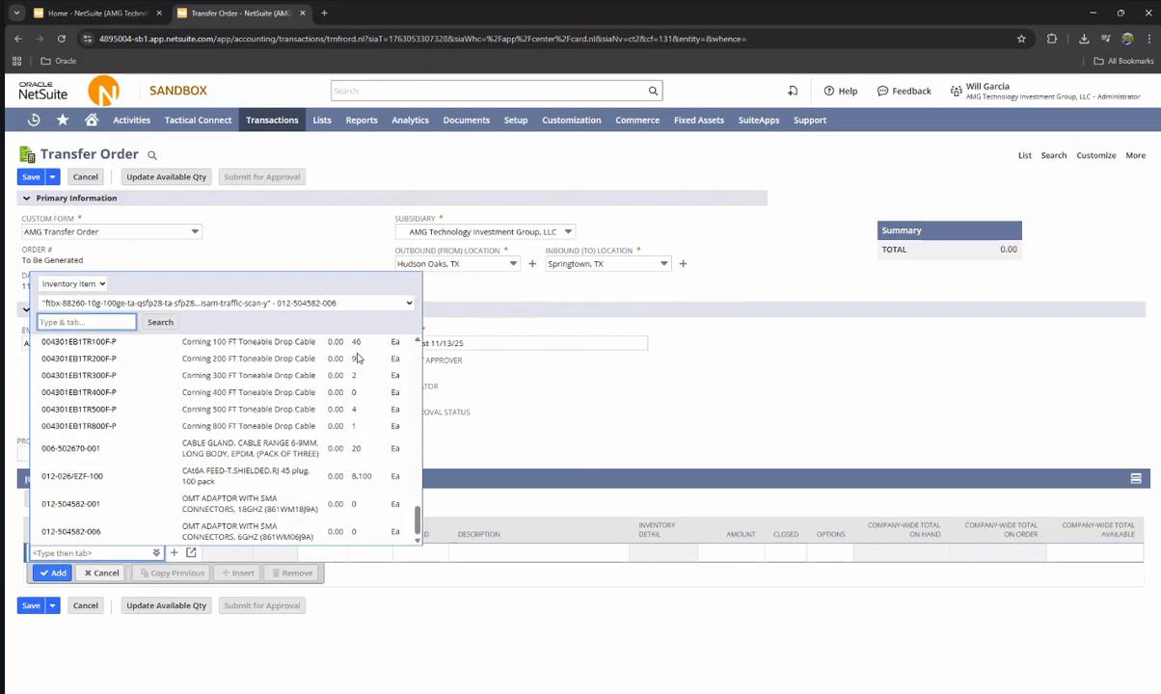
left_click(202, 473)
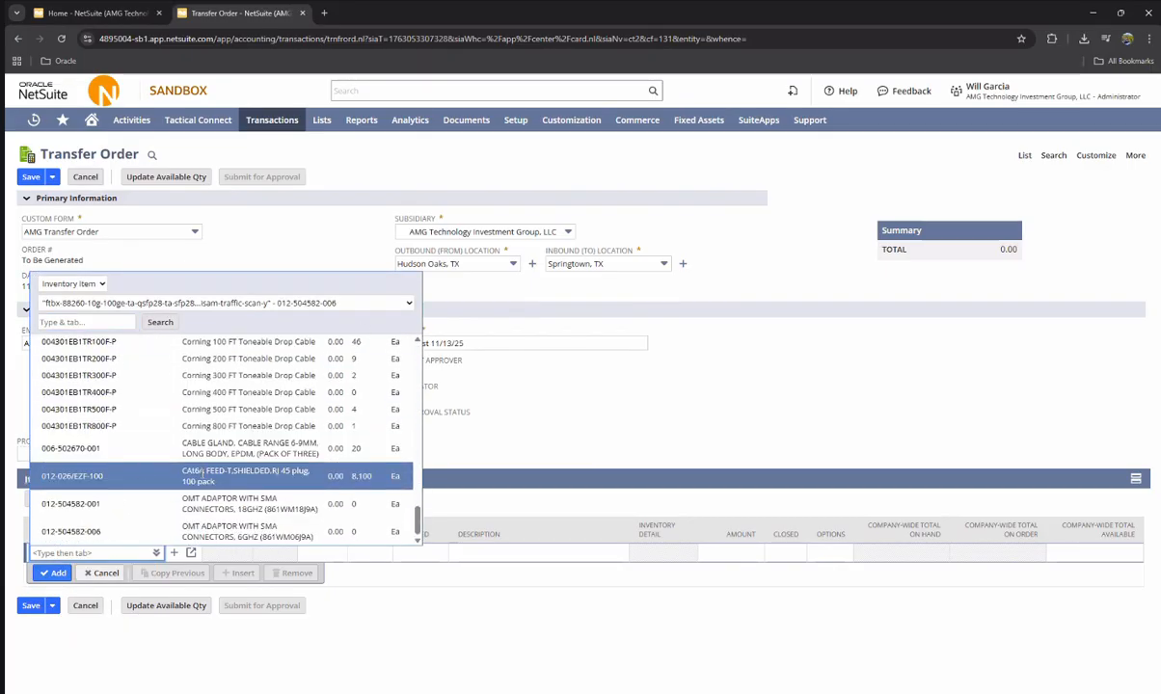
left_click(93, 483)
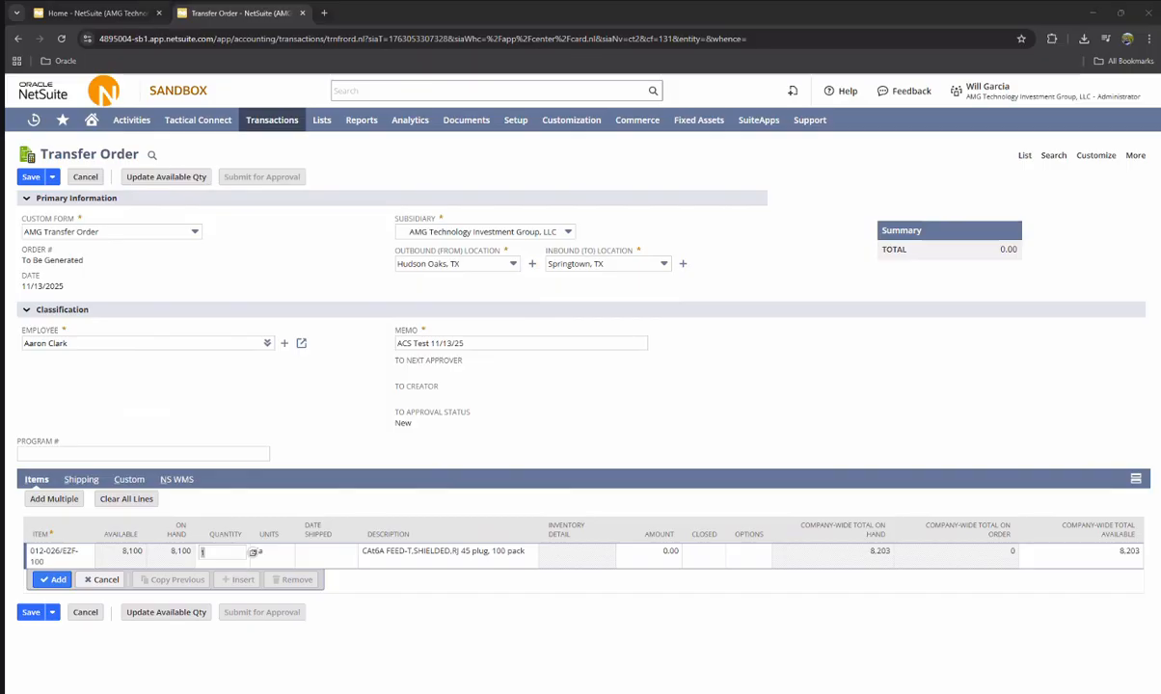
- Set the item's quantity to 10 and add the line to the transfer order
left_click(225, 554)
left_click(230, 582)
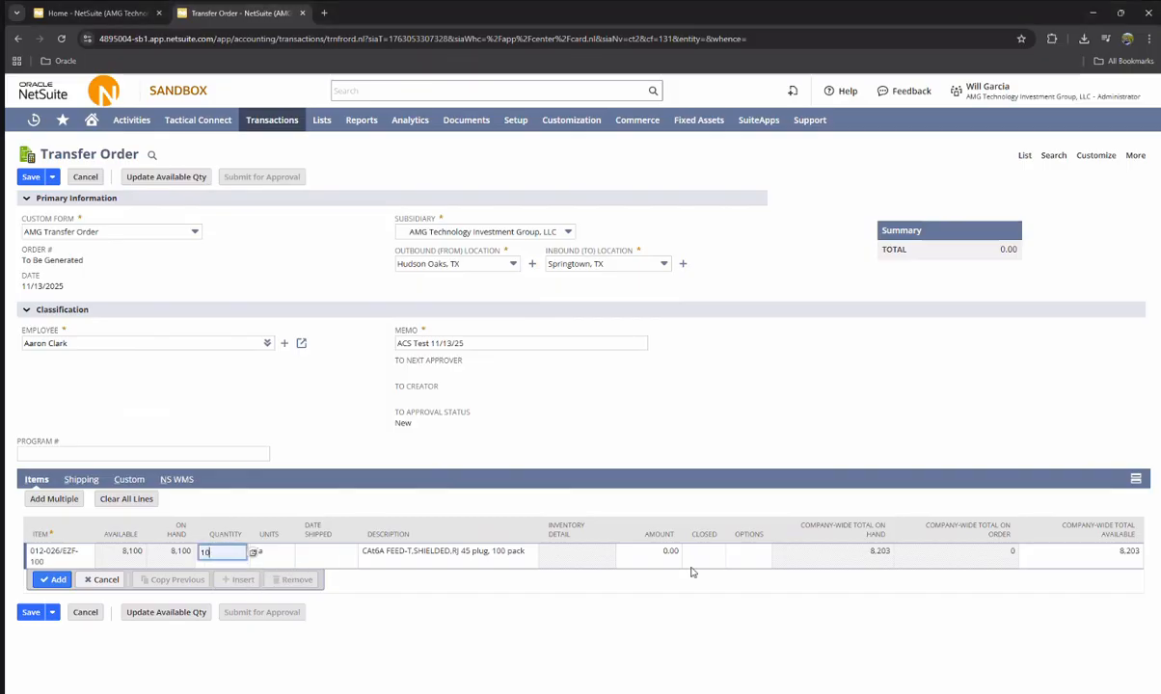
left_click(676, 559)
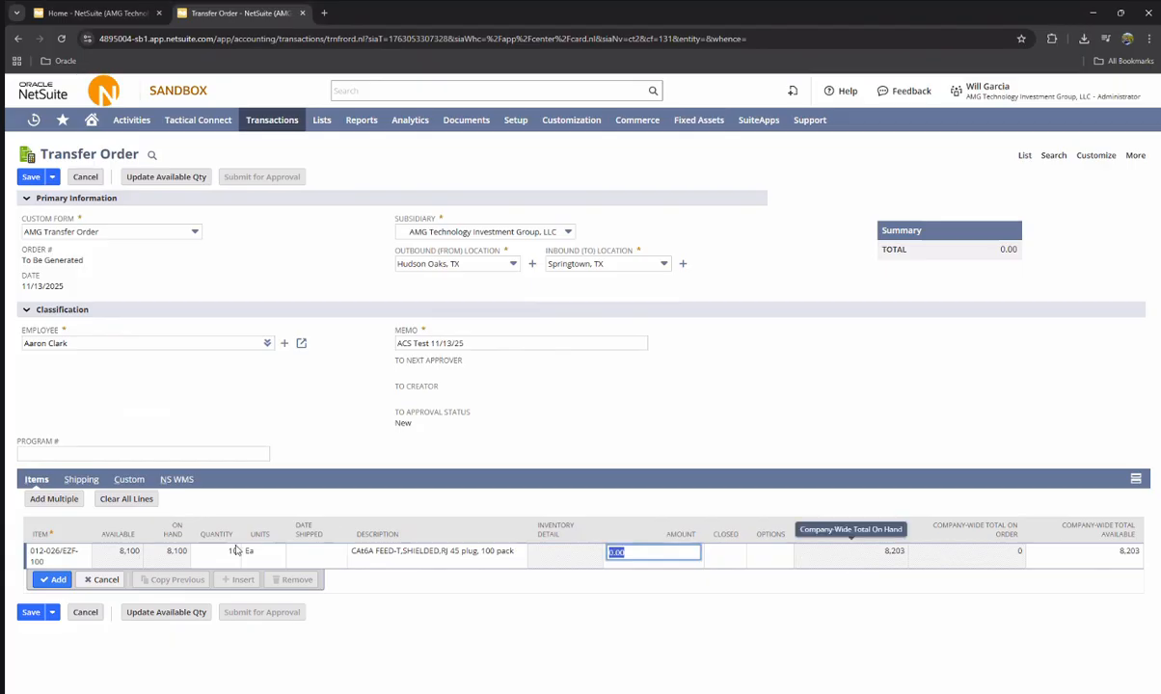
left_click(56, 580)
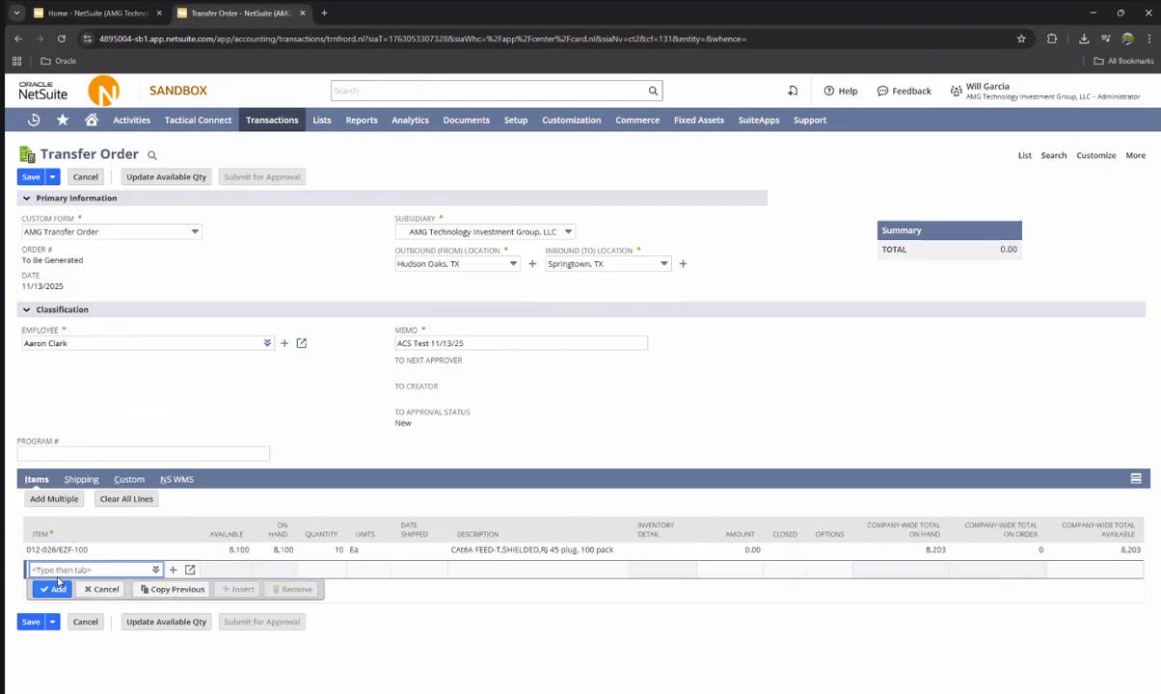
- Save the new transfer order, reopen it for editing and save it again without making changes
left_click(34, 178)
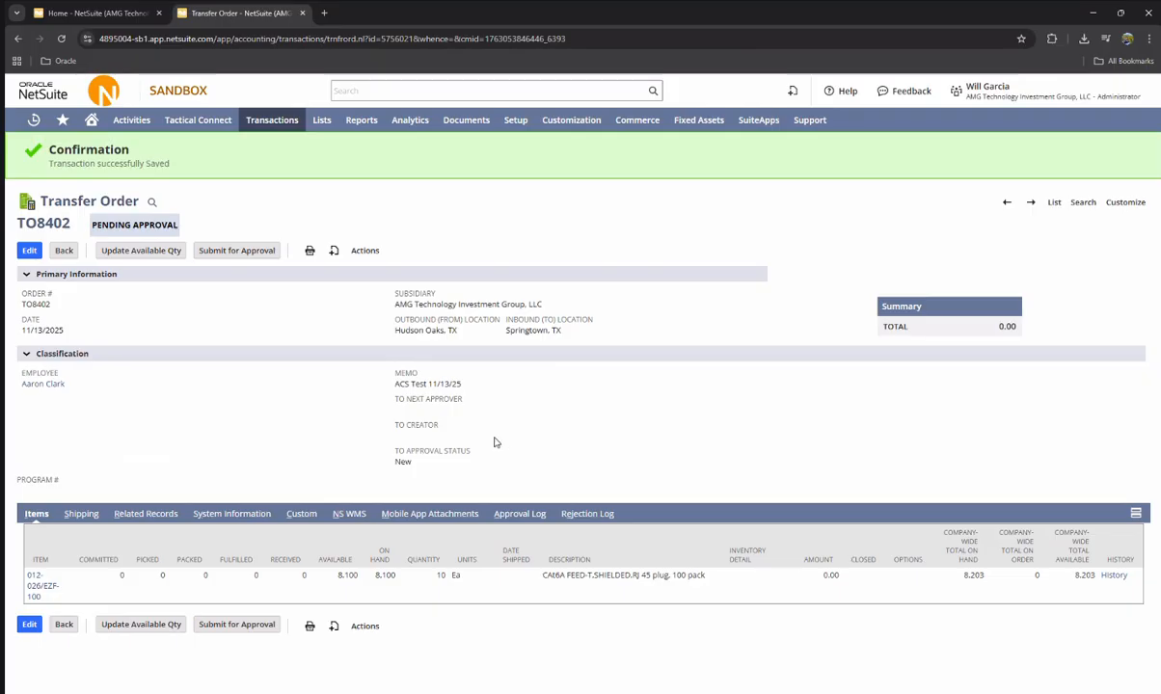
left_click_drag(495, 442, 396, 395)
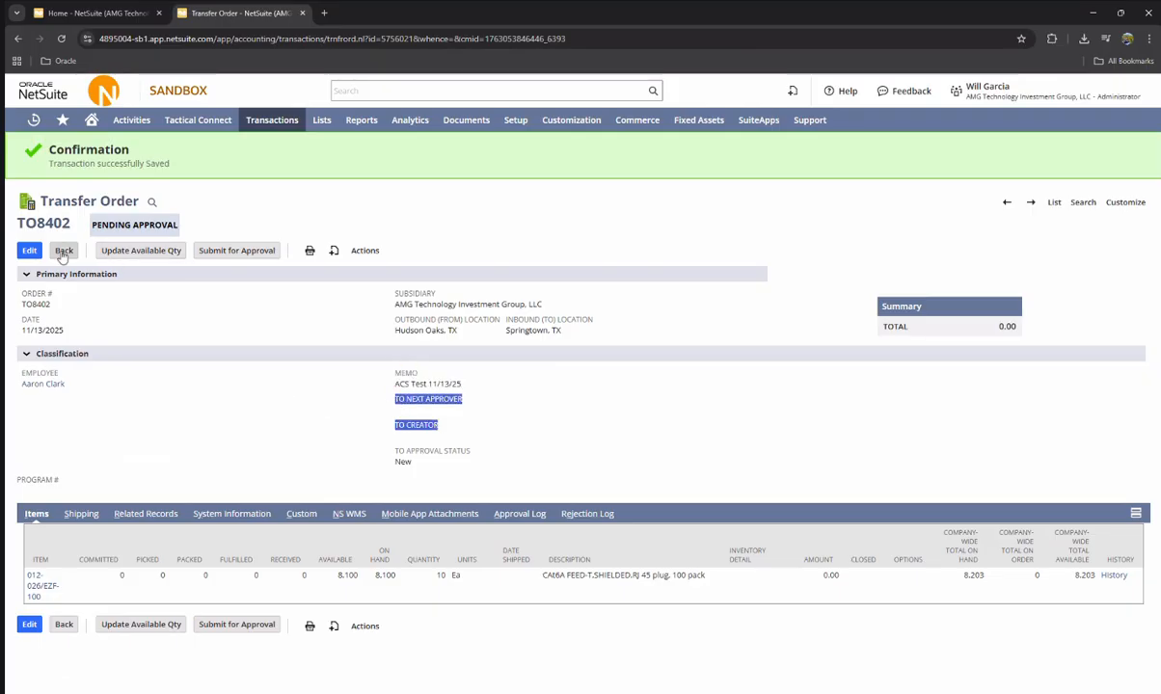
left_click(31, 244)
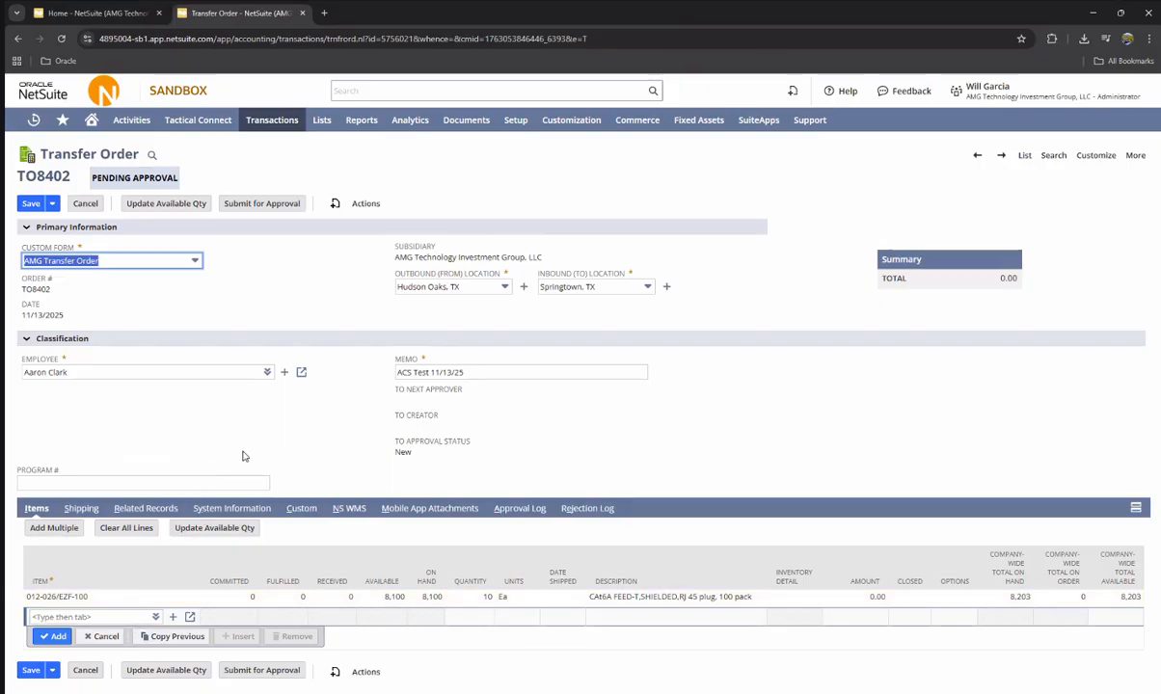
left_click(30, 203)
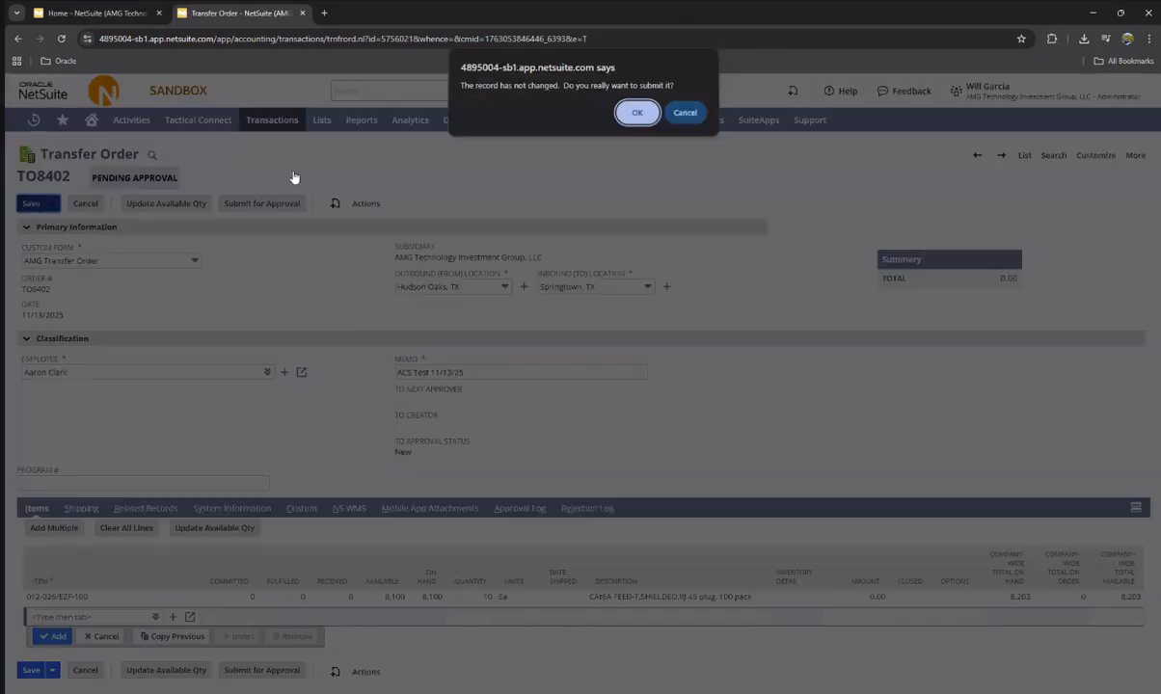
left_click(636, 112)
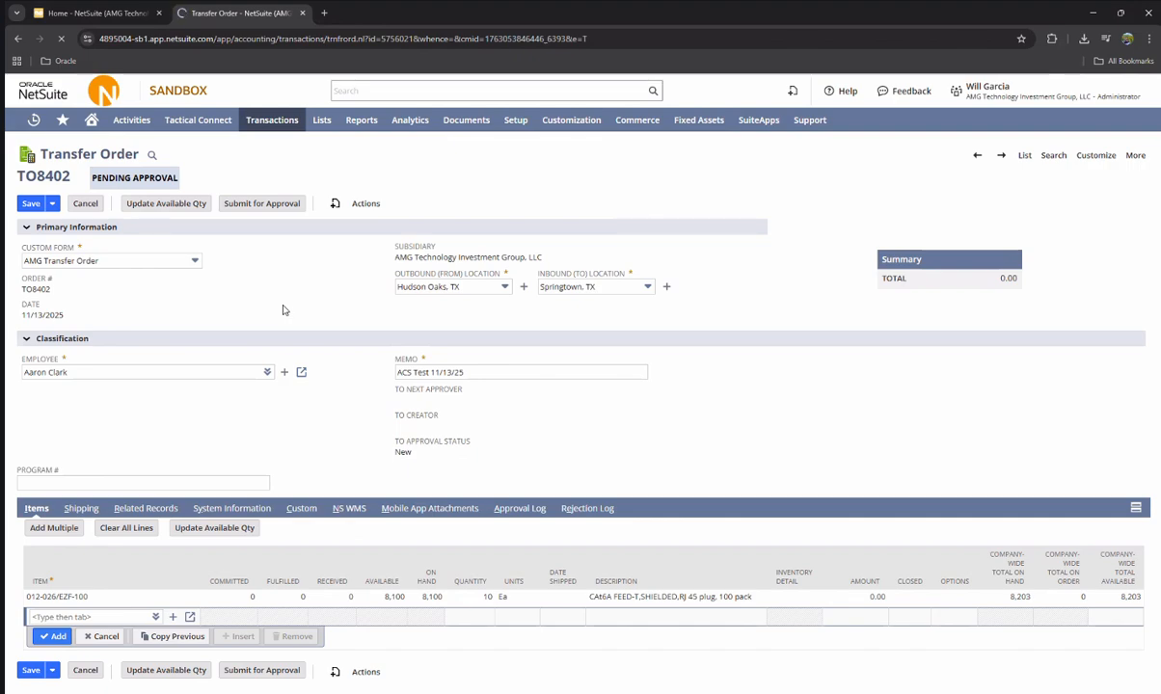
- Submit the saved transfer order for approval and check its approval status
left_click(261, 259)
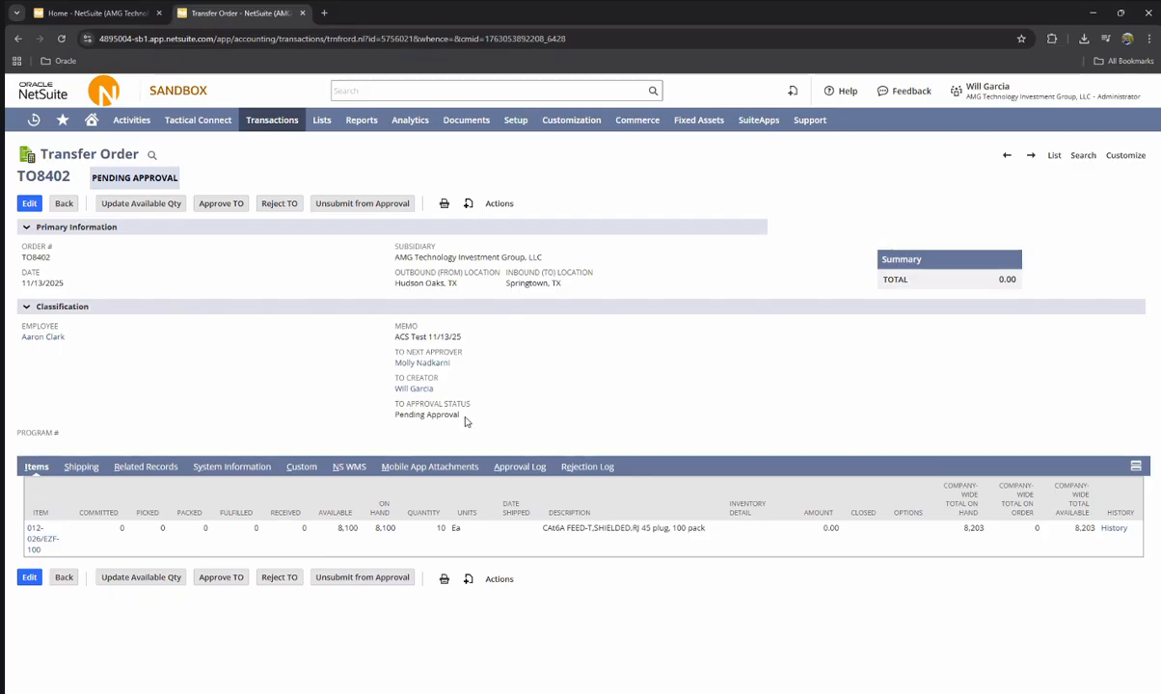
left_click_drag(468, 422, 397, 422)
left_click(294, 408)
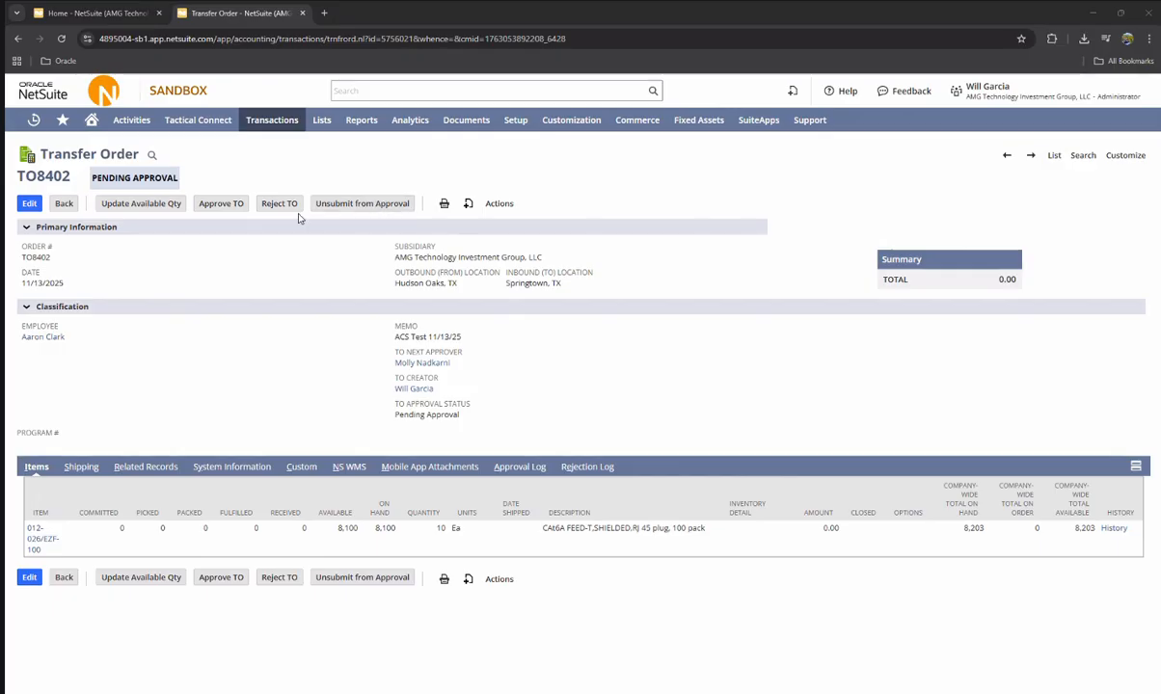
- Reject the transfer order with the rejection comment "This is a test" and save the rejection record
left_click(288, 276)
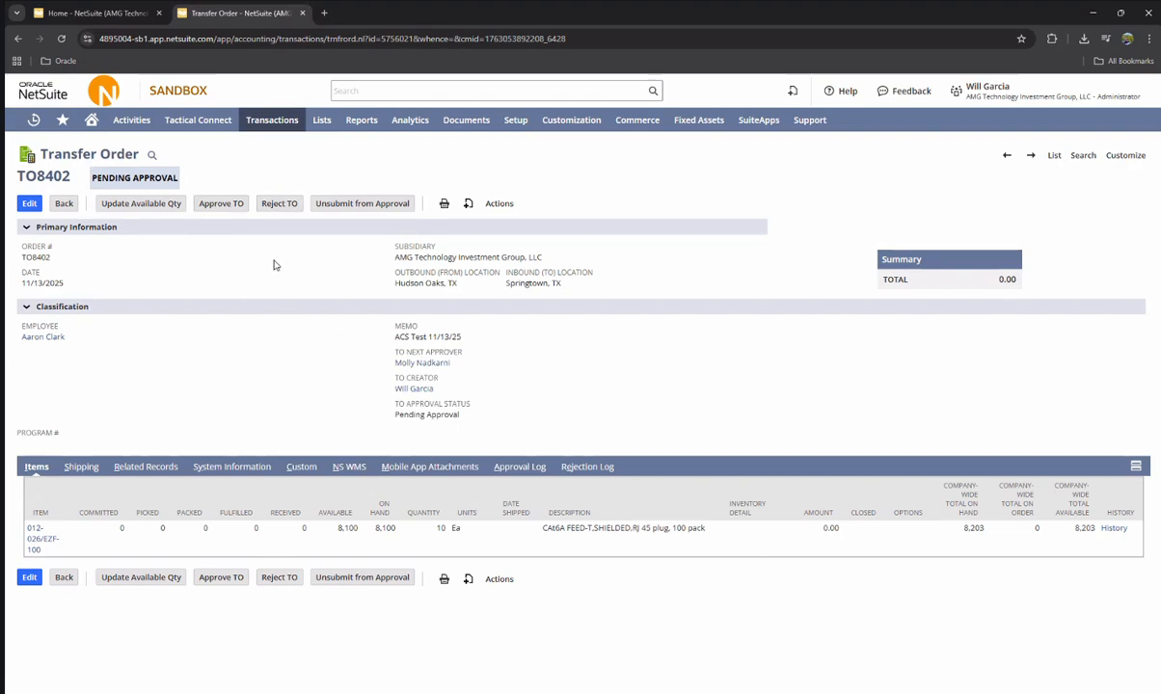
left_click(281, 205)
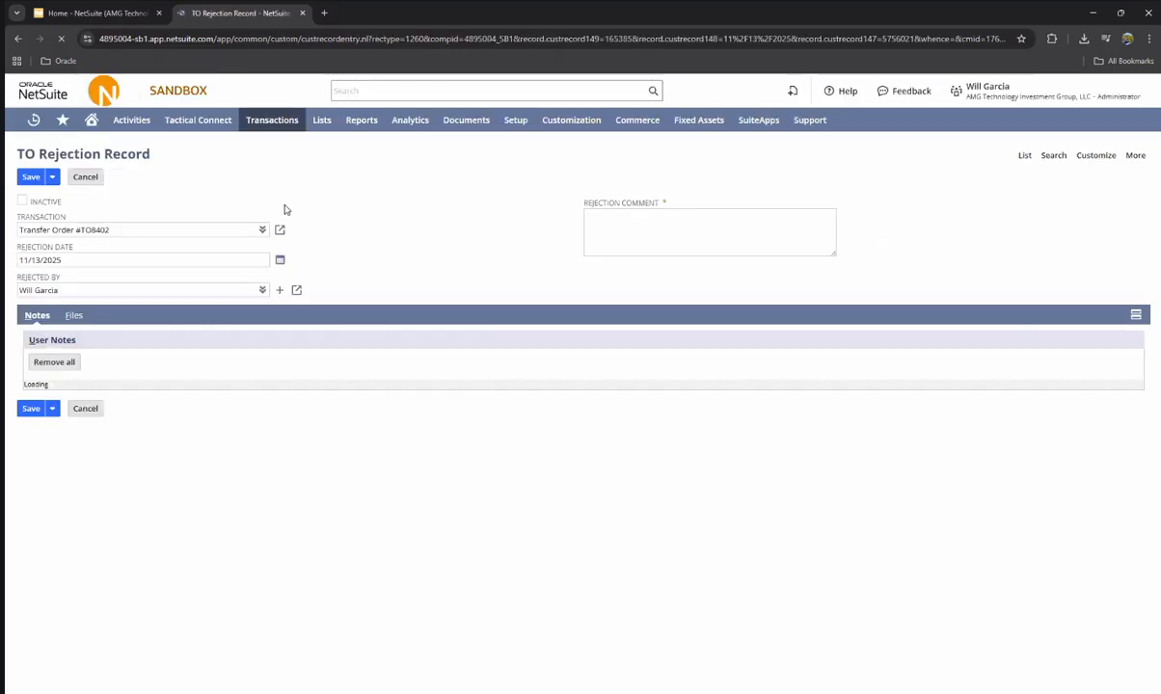
left_click(630, 229)
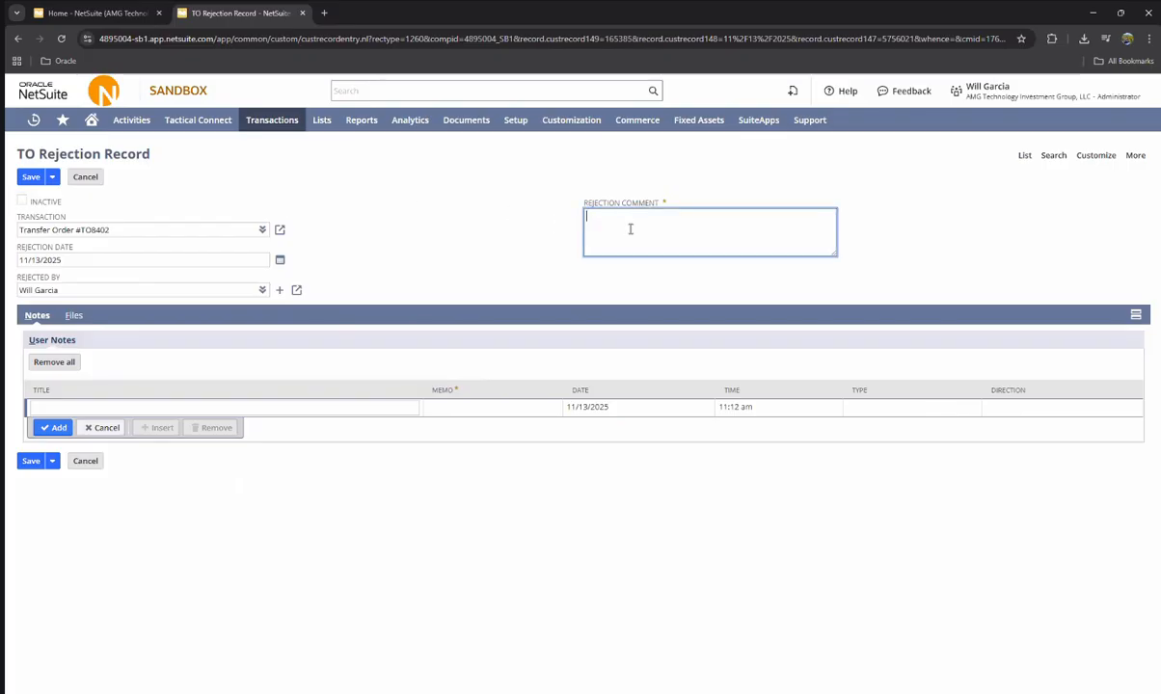
type("This is a test")
left_click(38, 181)
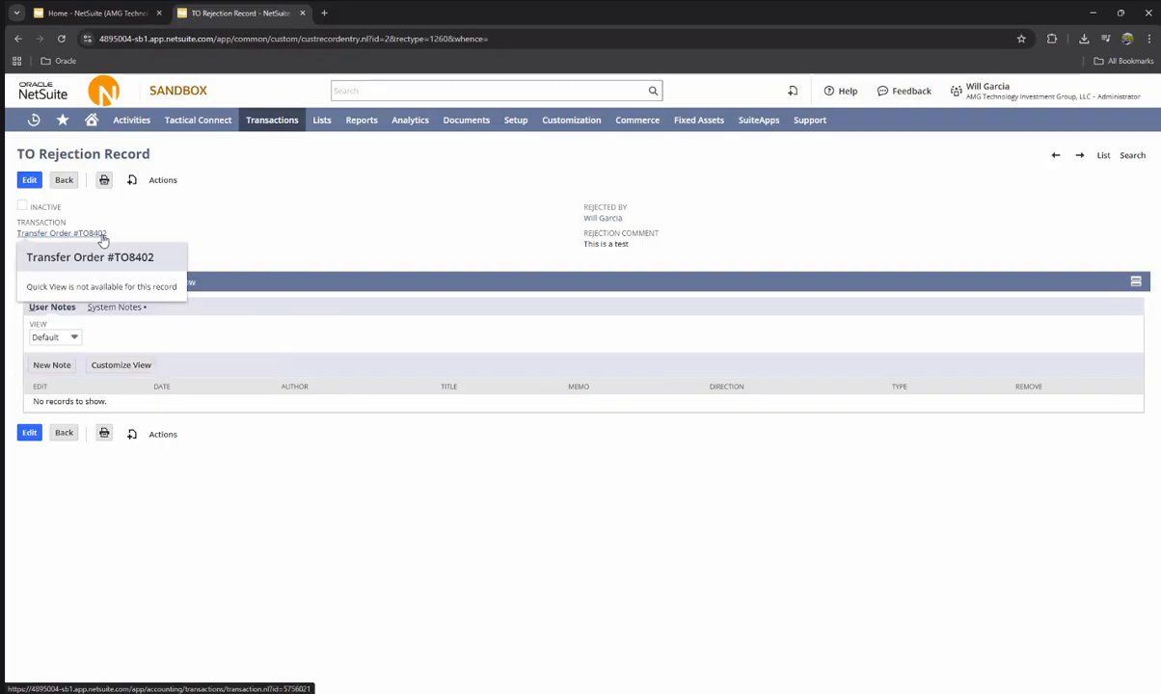
- Return to the transfer order from the rejection record and review the comment and date in its rejection log
left_click(102, 235)
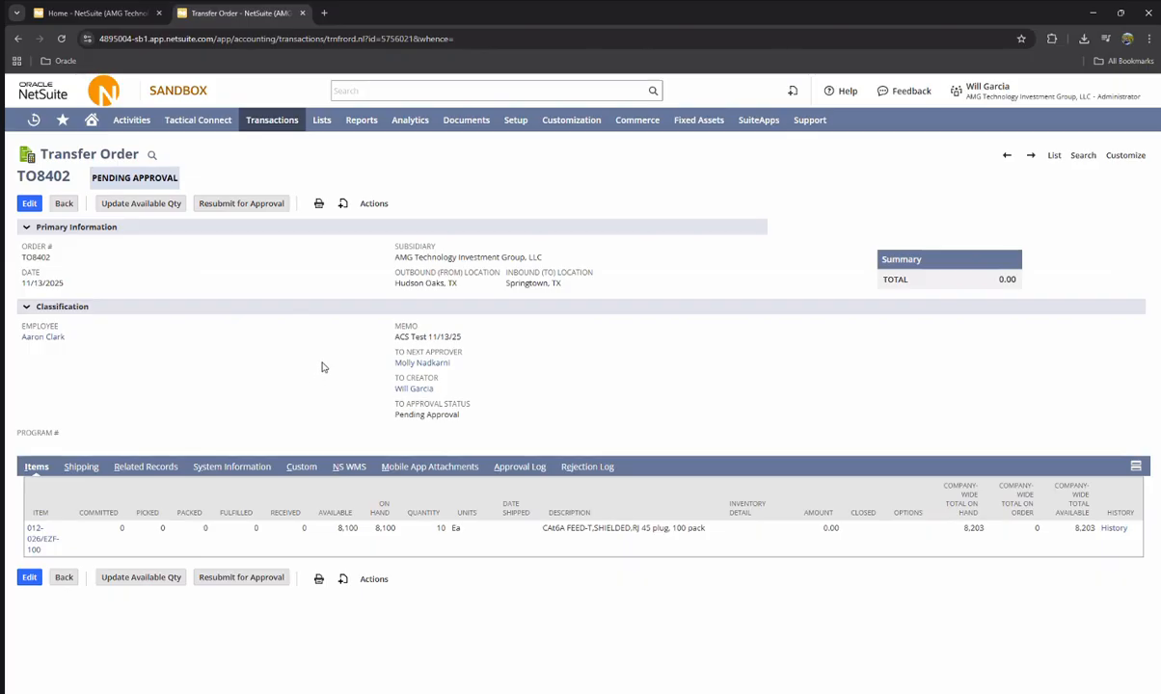
left_click(587, 467)
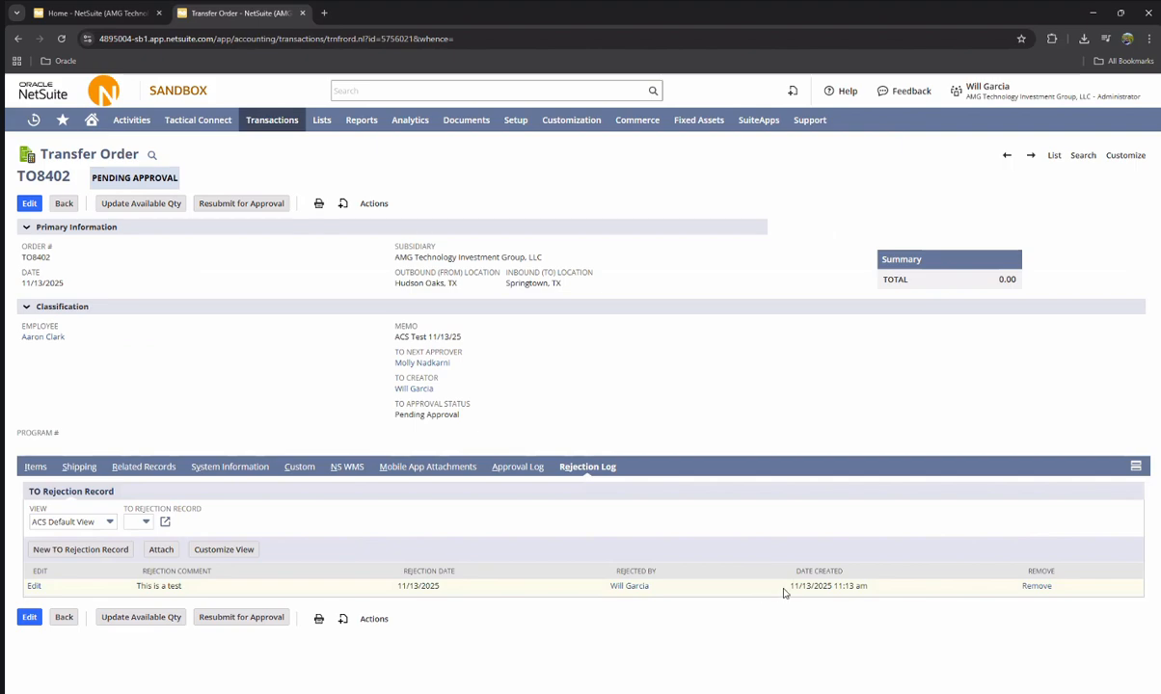
left_click_drag(135, 590, 243, 595)
left_click_drag(397, 592, 467, 593)
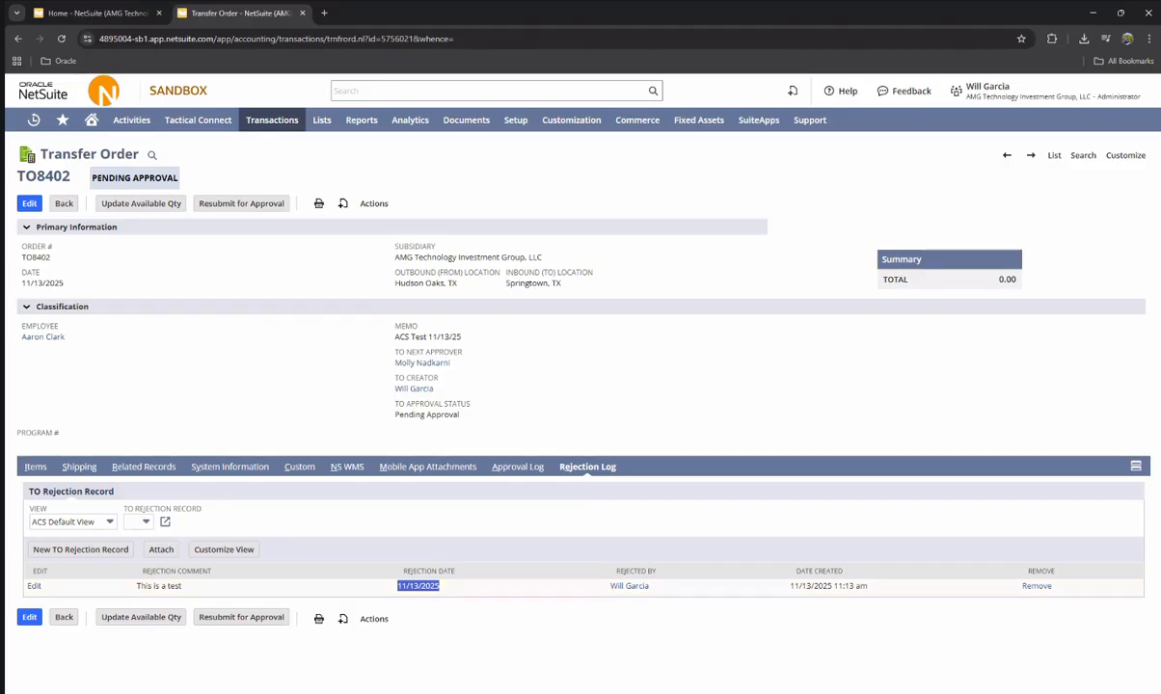
left_click(677, 693)
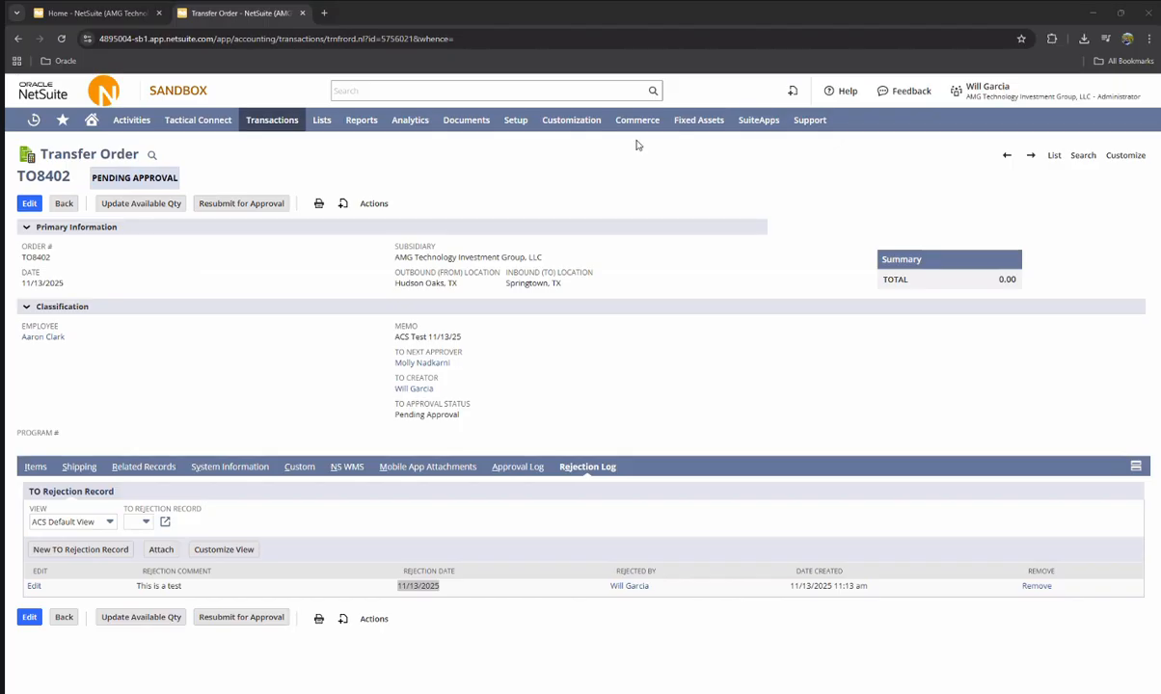
- Read and close the rejection notification e-mail, and check the transfer order's approval status
left_click_drag(637, 146, 633, 143)
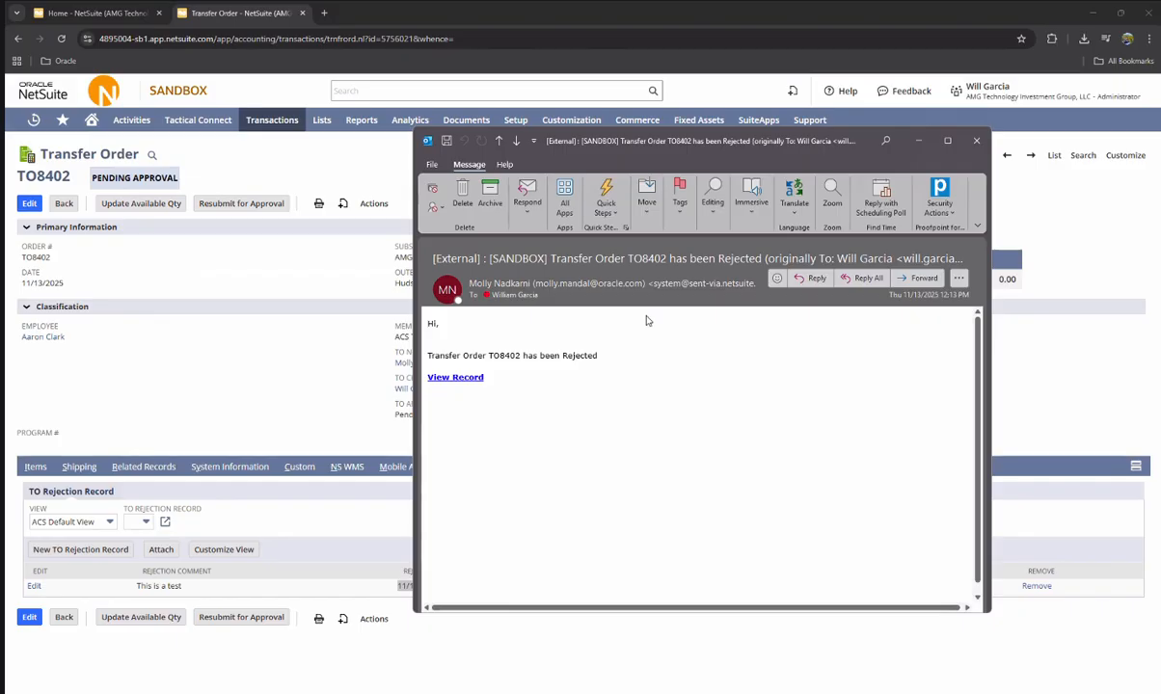
left_click(984, 144)
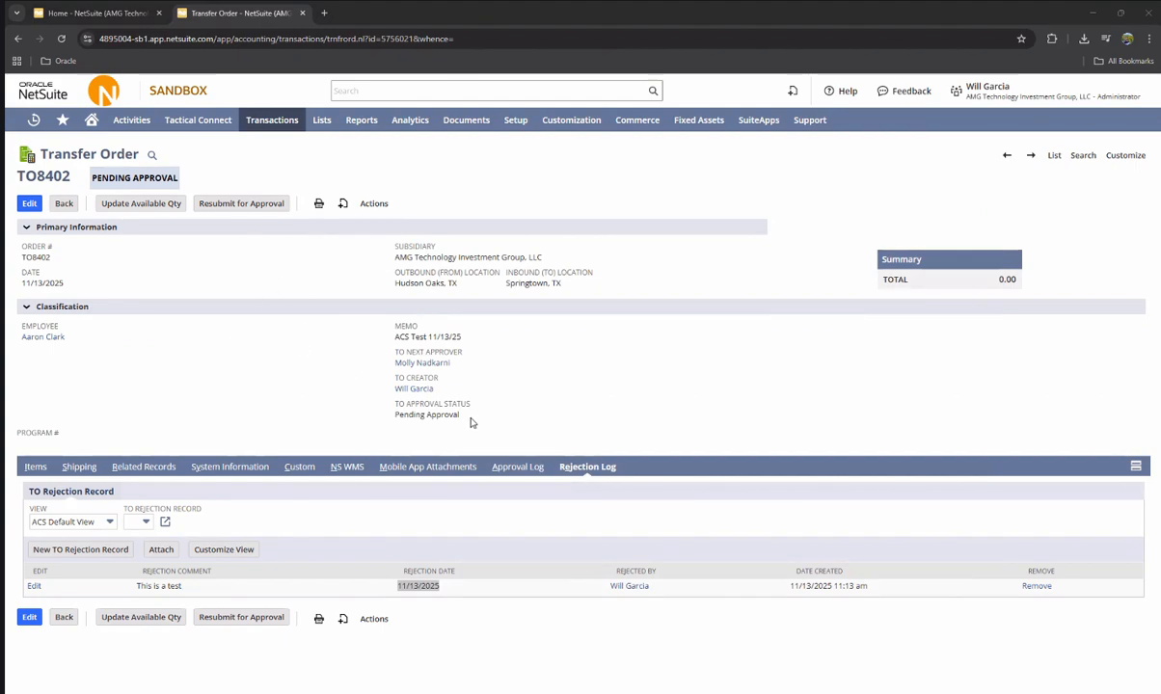
left_click_drag(461, 416, 397, 414)
left_click(331, 406)
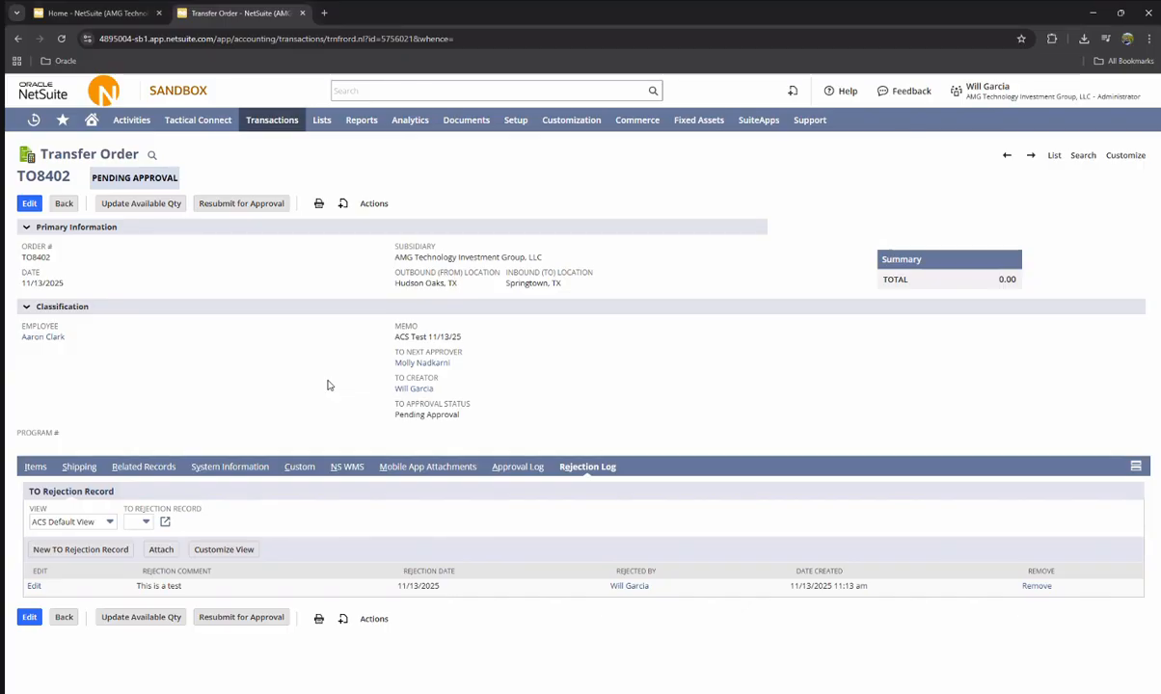
- Resubmit the transfer order for approval and approve it with the saved comment "Approved. More detail"
left_click(251, 210)
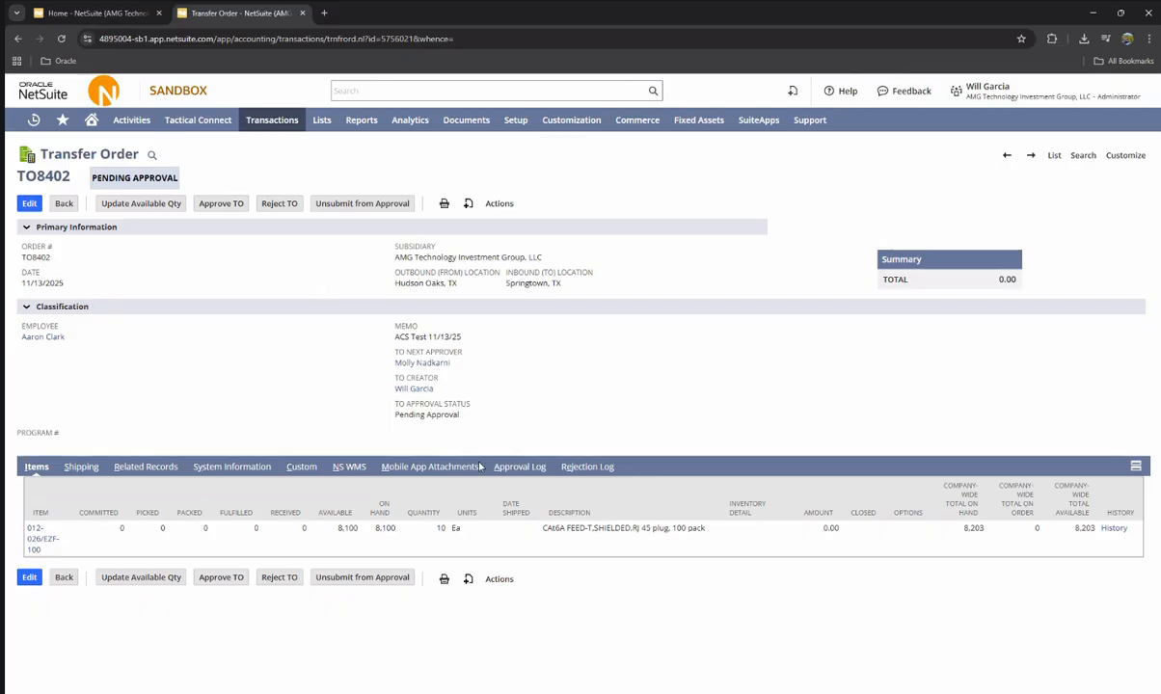
left_click(222, 203)
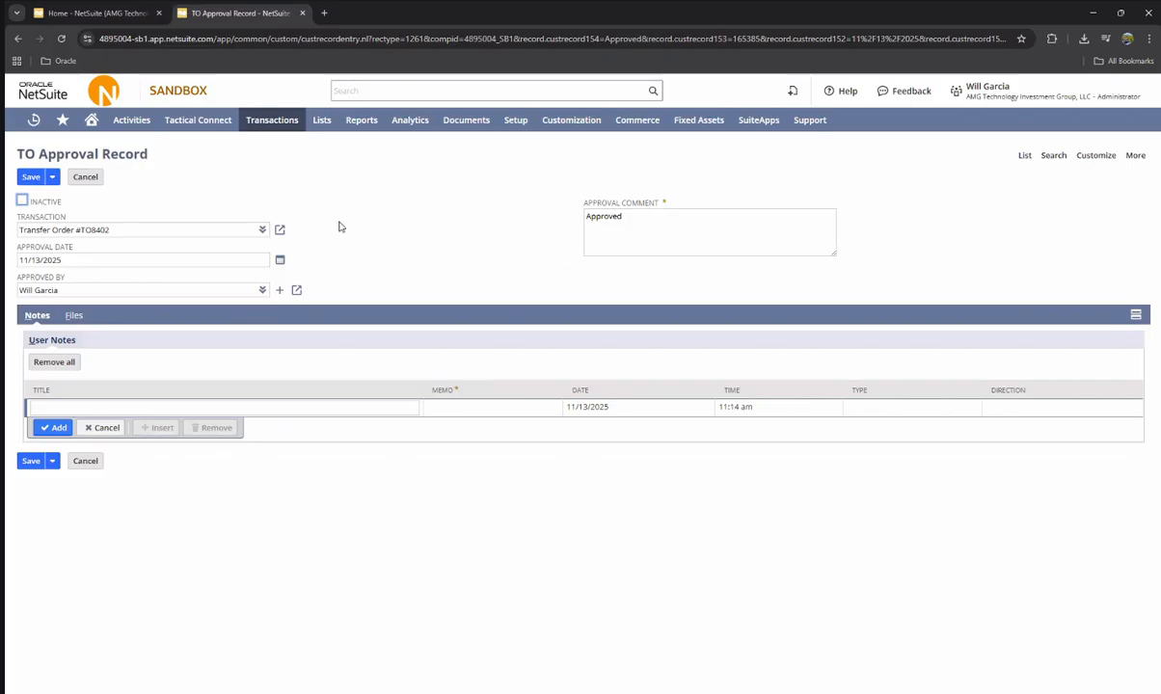
left_click(625, 219)
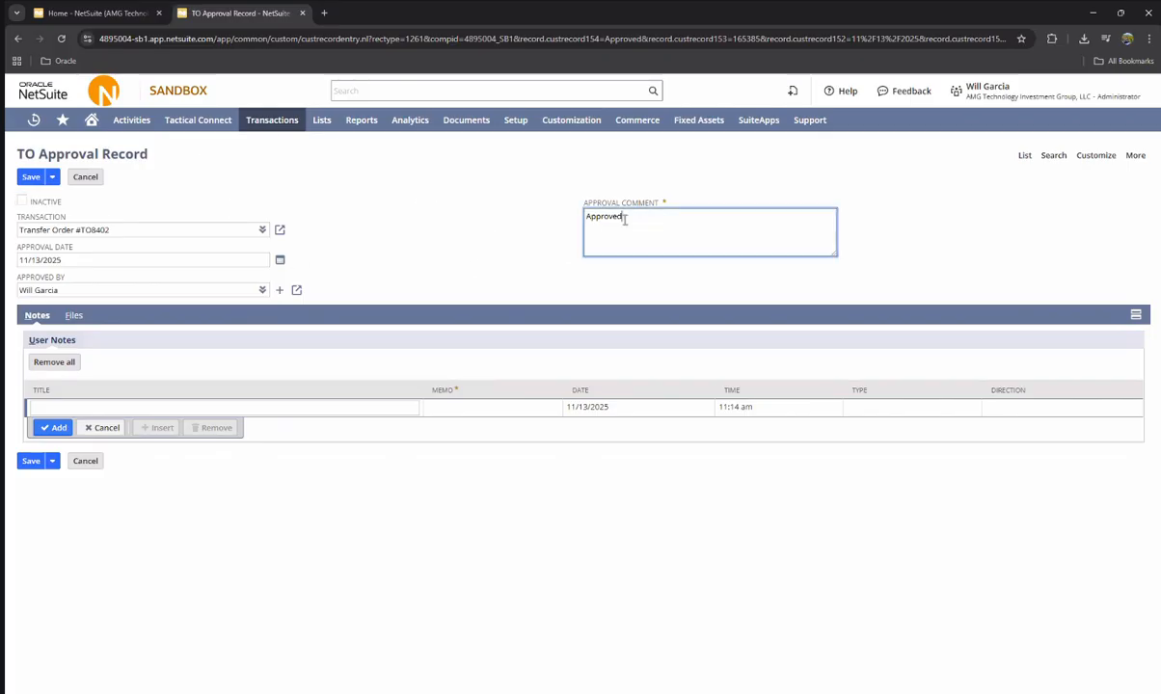
left_click_drag(624, 219, 567, 218)
left_click(518, 236)
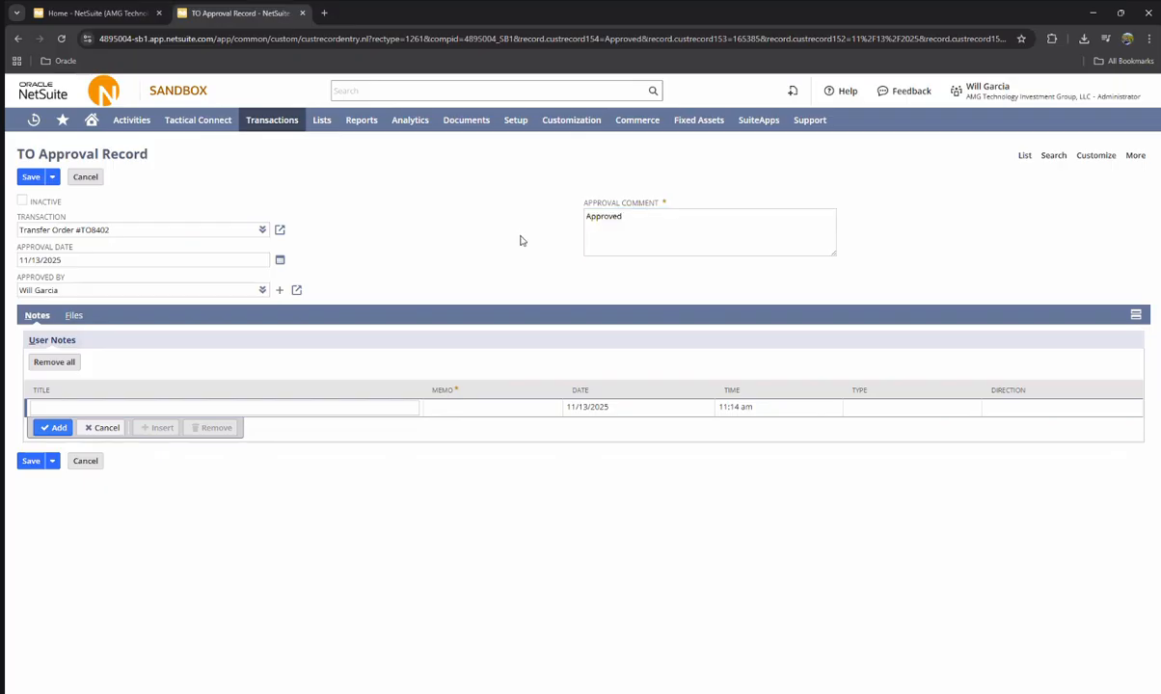
left_click(638, 224)
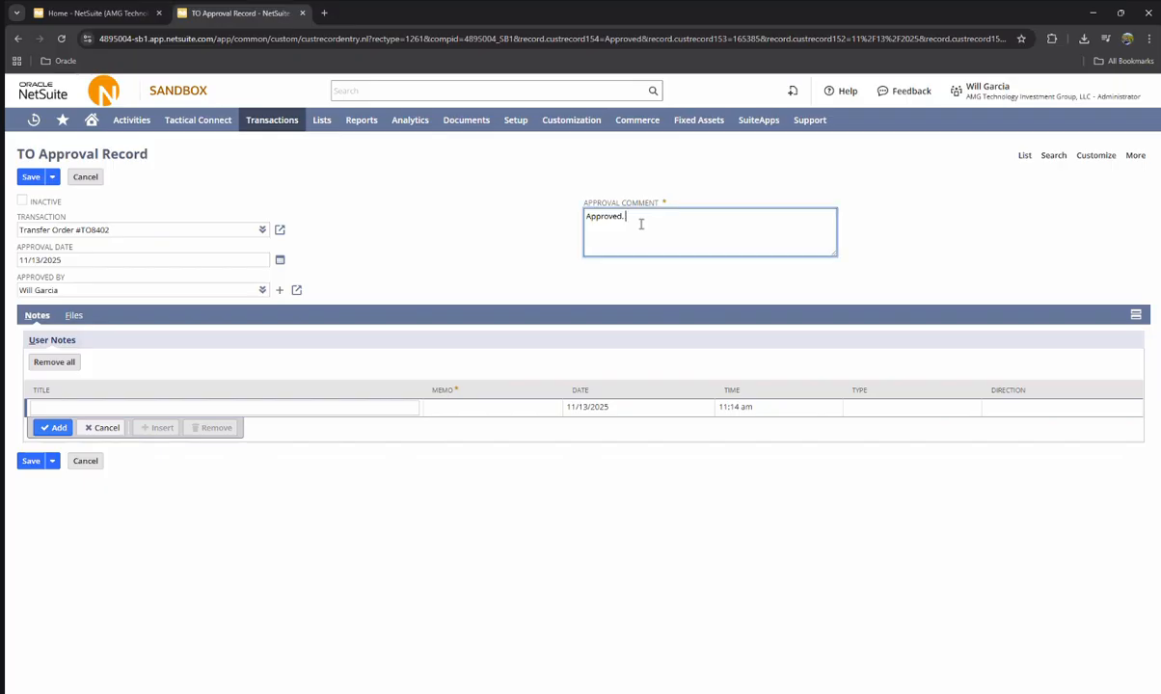
type(". More detail")
key("alt+s")
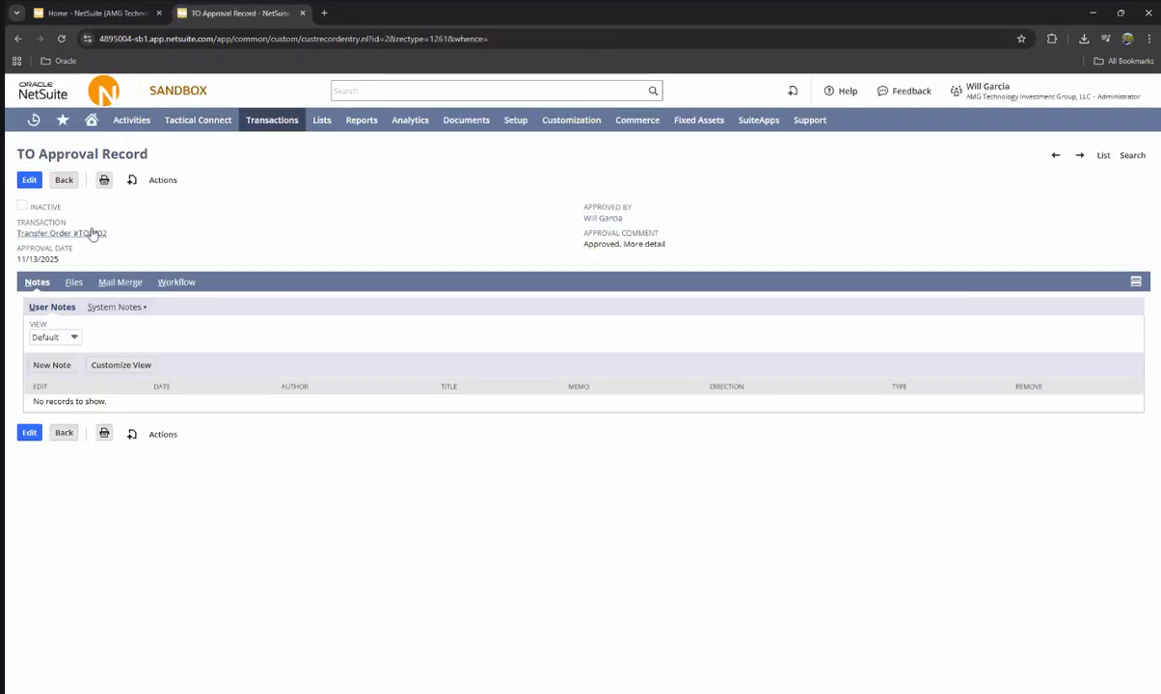
- Return to the transfer order and review its approval log entry and TO approval status
left_click(91, 234)
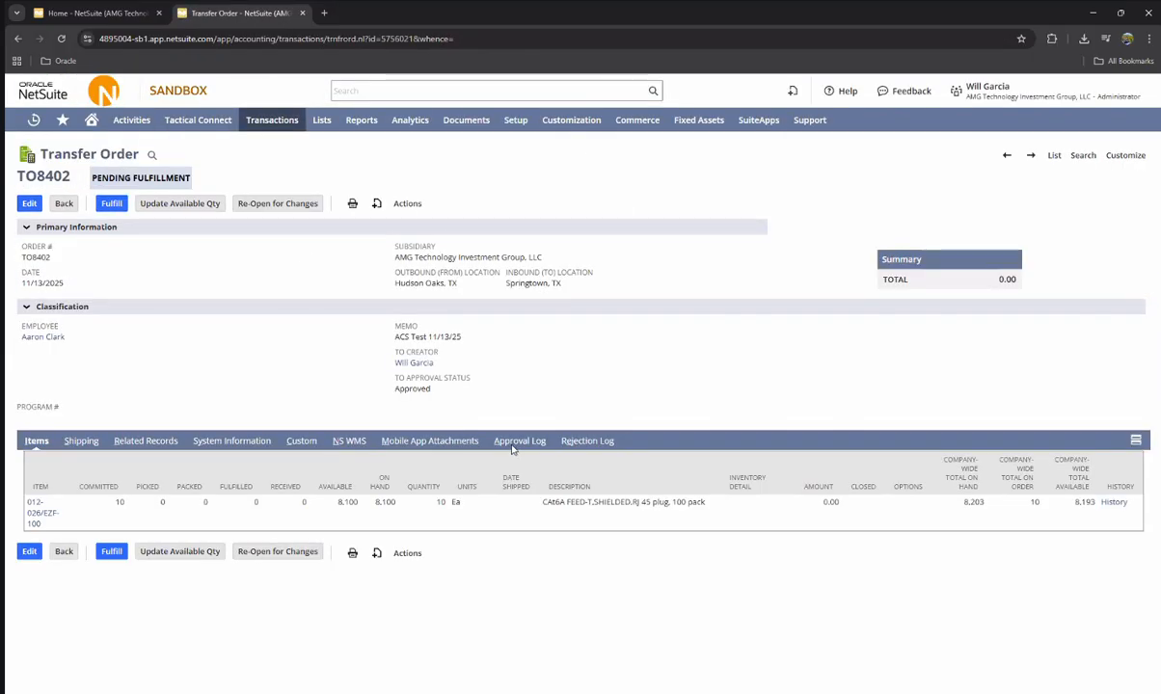
left_click(513, 442)
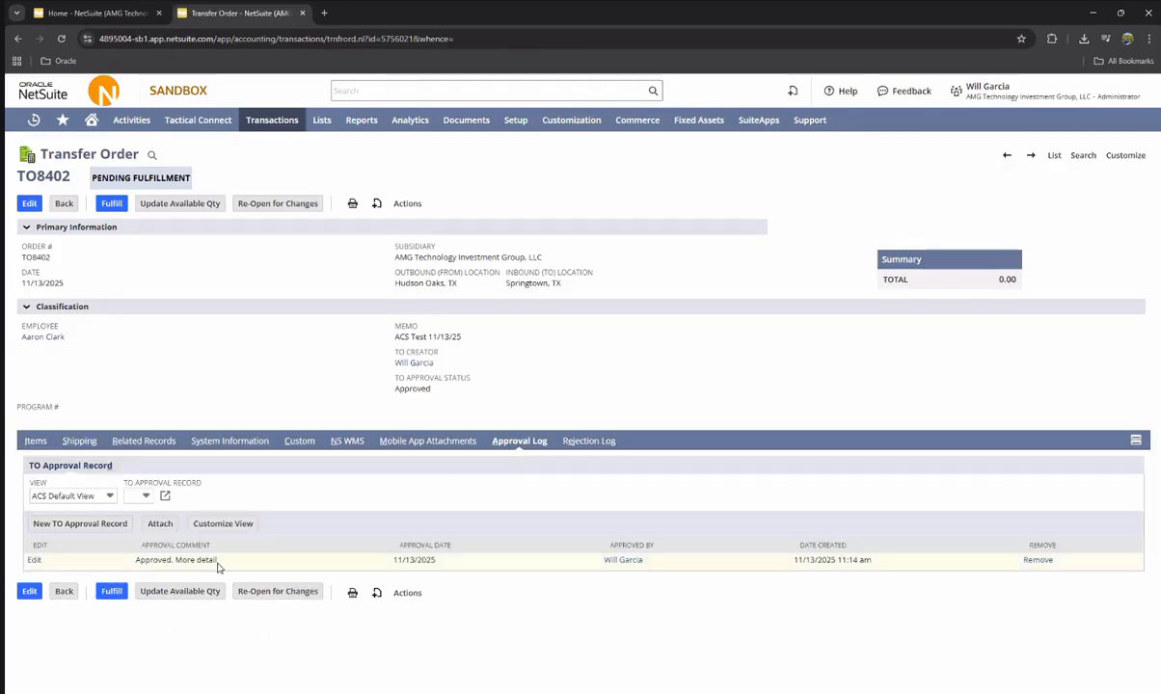
triple_click(436, 562)
triple_click(623, 561)
left_click(882, 570)
double_click(400, 389)
left_click(173, 277)
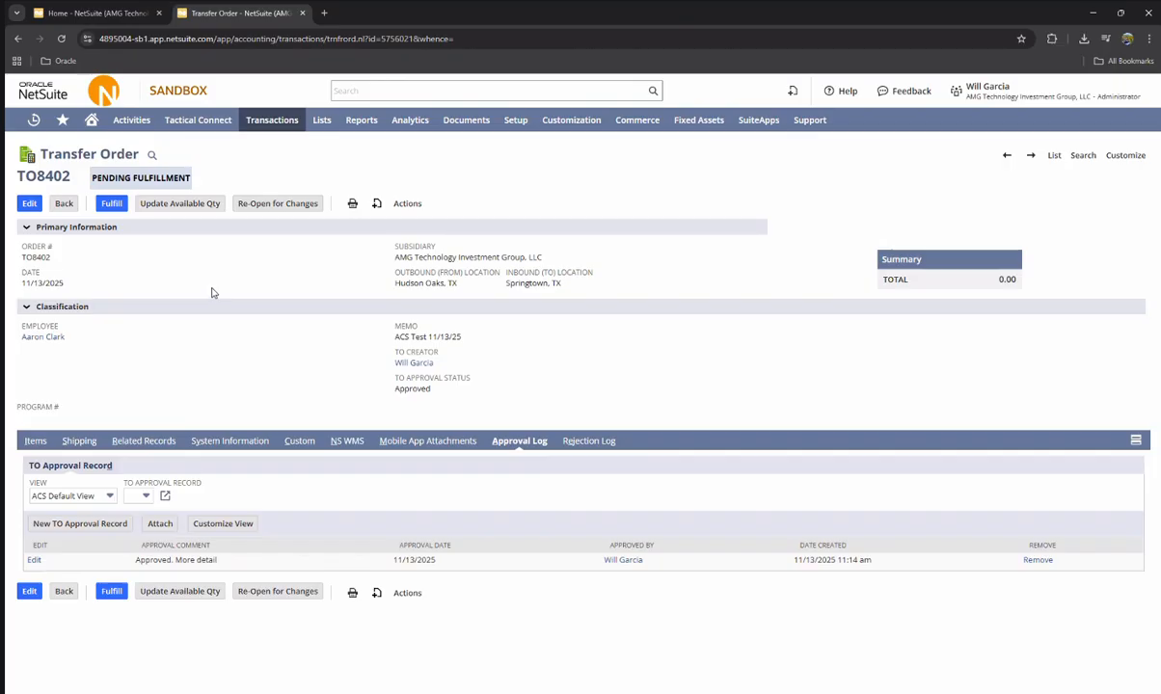
- Re-open the approved transfer order for changes, check its approval status and submit it for approval again
left_click(301, 209)
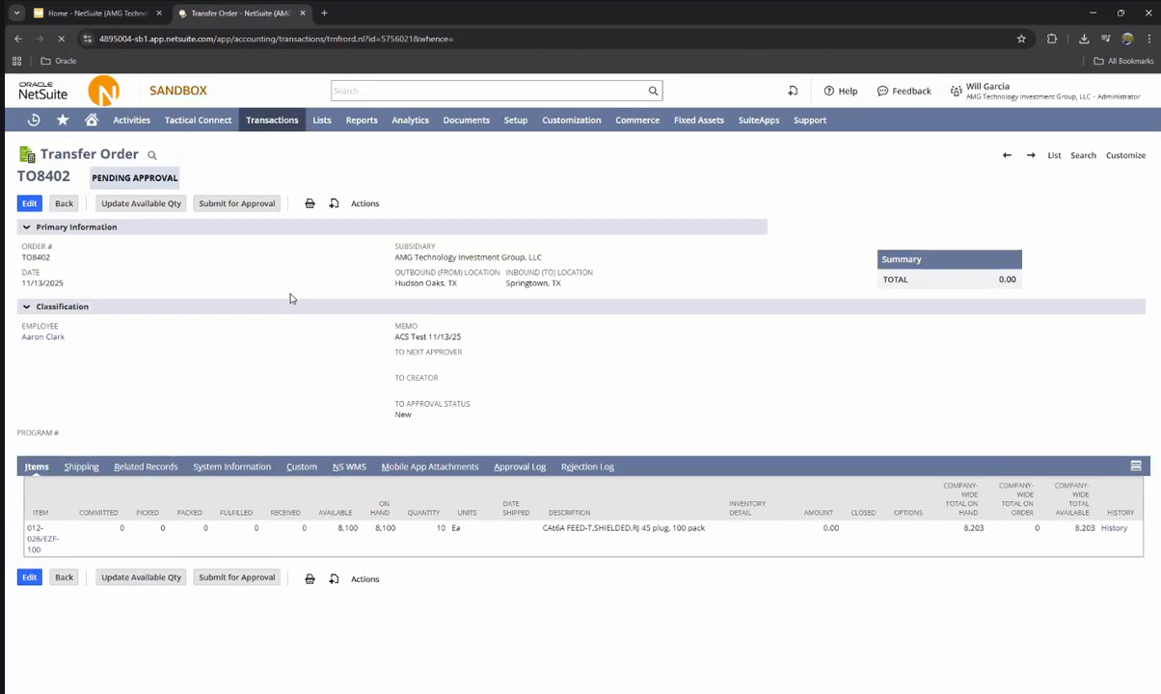
double_click(403, 414)
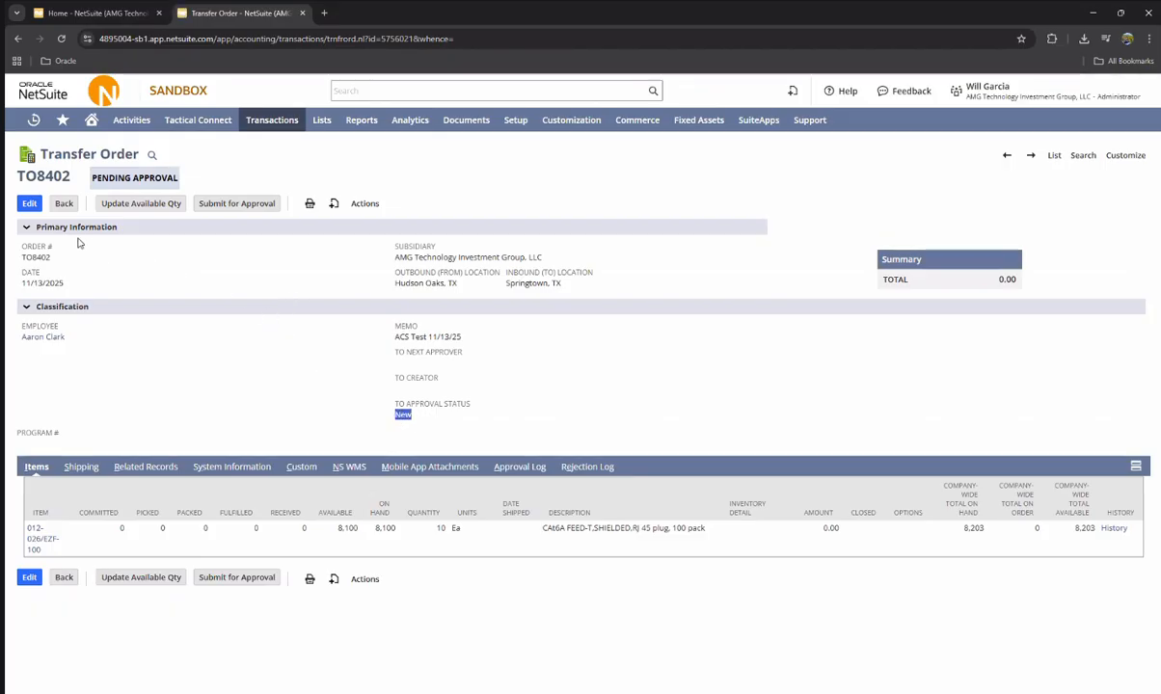
left_click(243, 209)
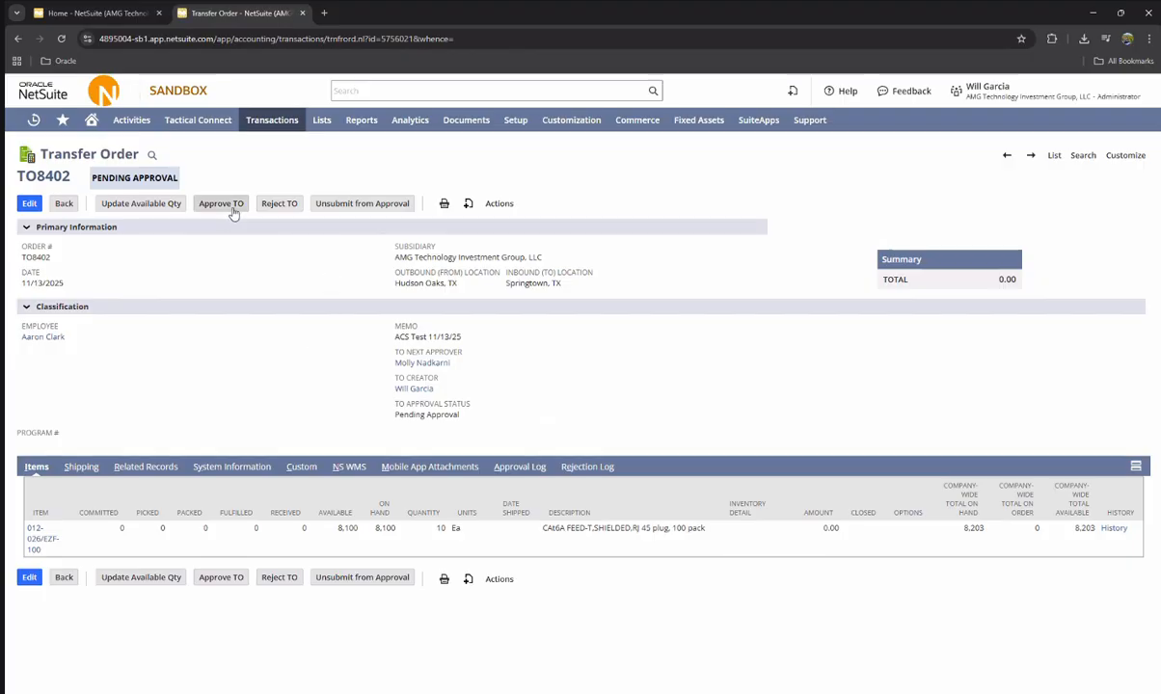
- Approve the transfer order again with the comment "Approved" and view its approval log
left_click(231, 210)
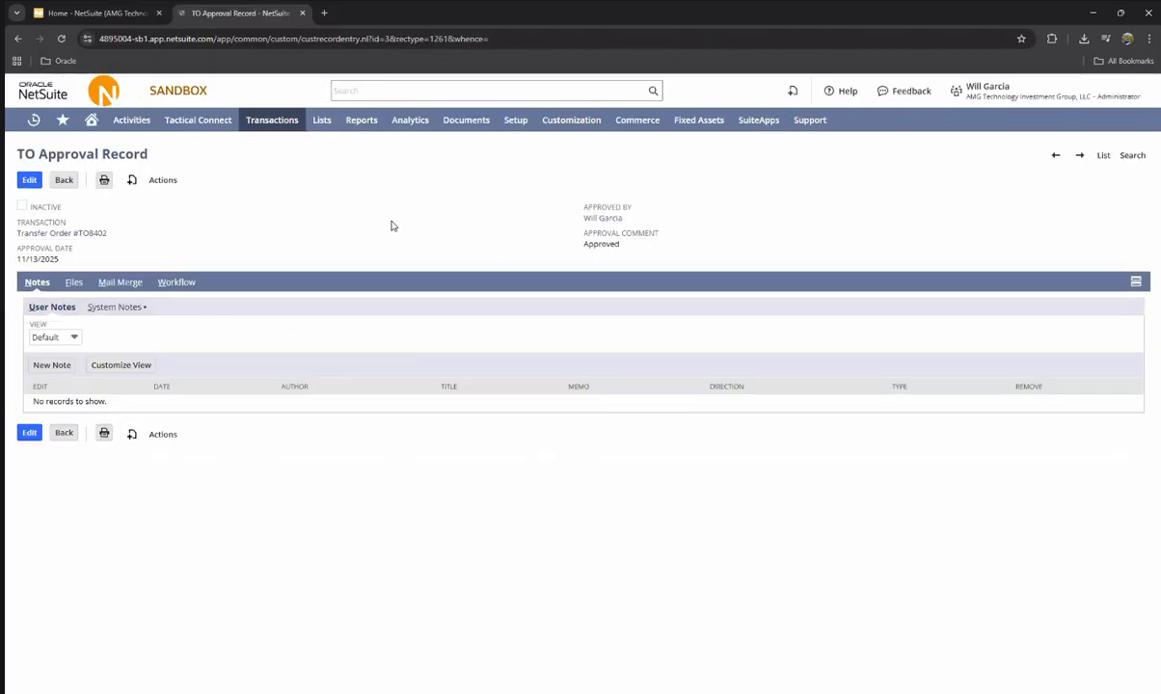
left_click(68, 236)
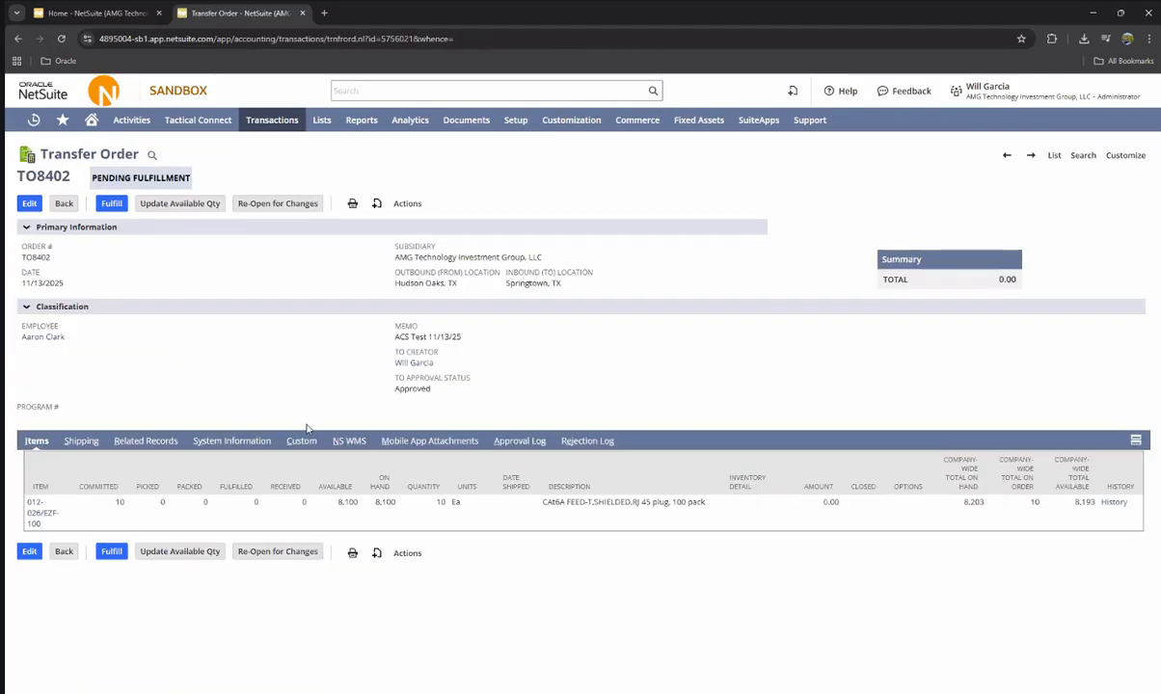
left_click(519, 442)
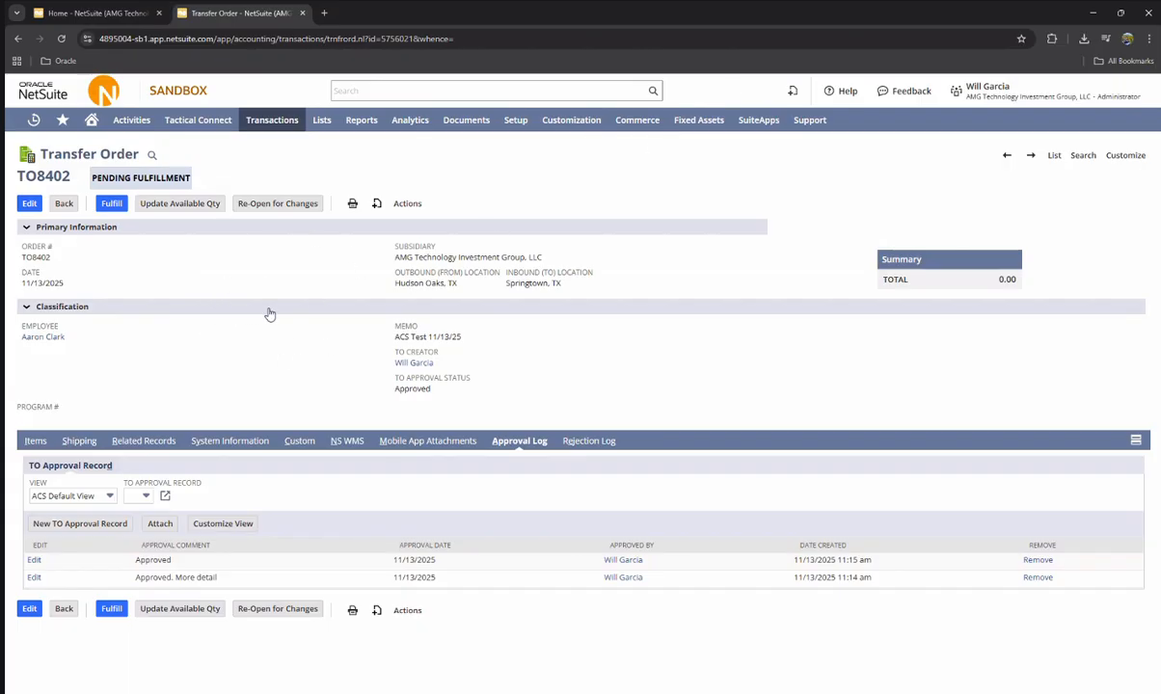
- Open the list of workflows in a new browser tab and switch to it
mouse_move(571, 121)
mouse_move(585, 252)
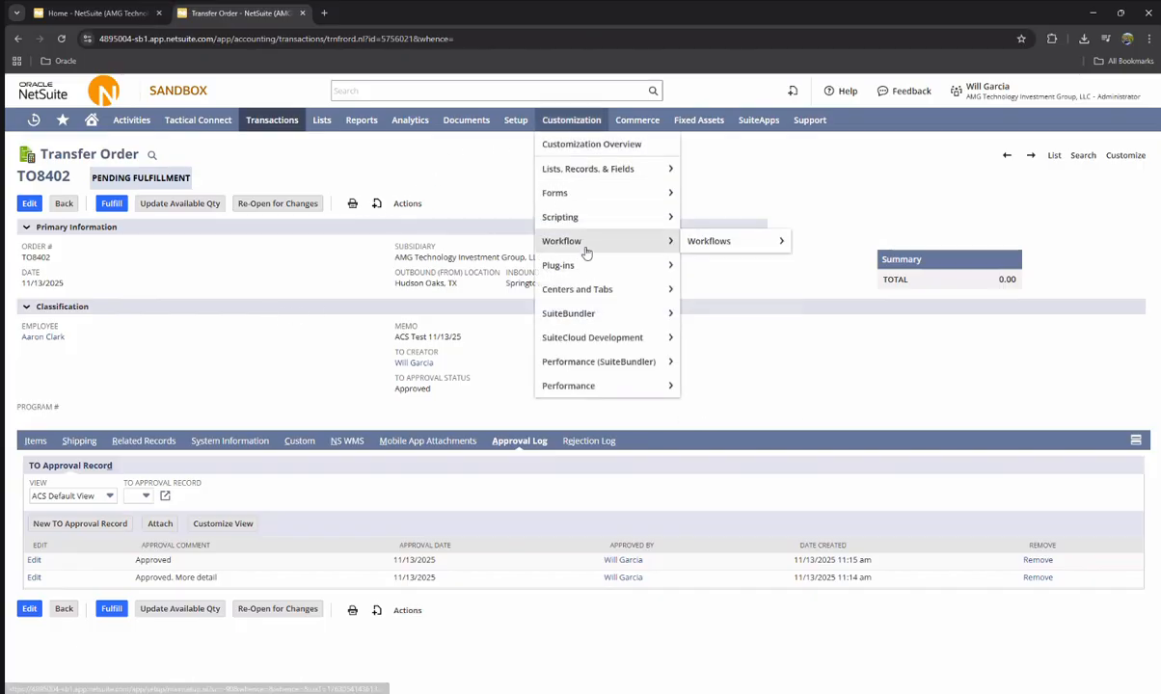
right_click(702, 243)
left_click(733, 258)
left_click(371, 14)
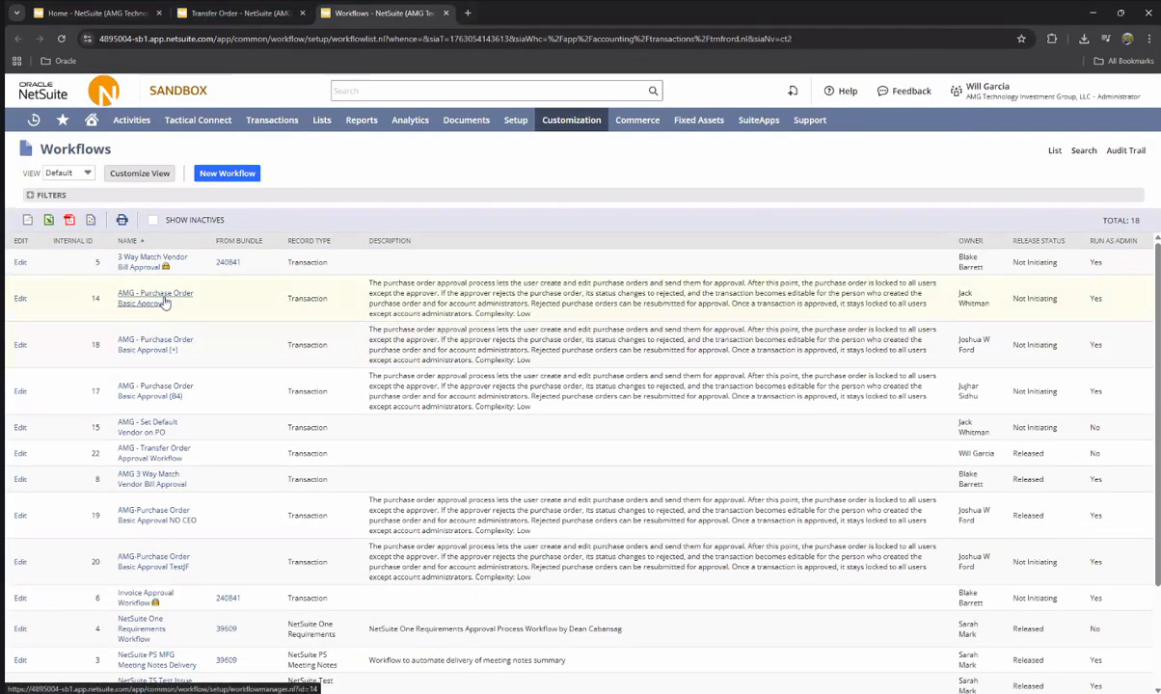
- Find AMG - Transfer Order Approval Workflow in the workflow list and open its diagram
left_click(165, 302)
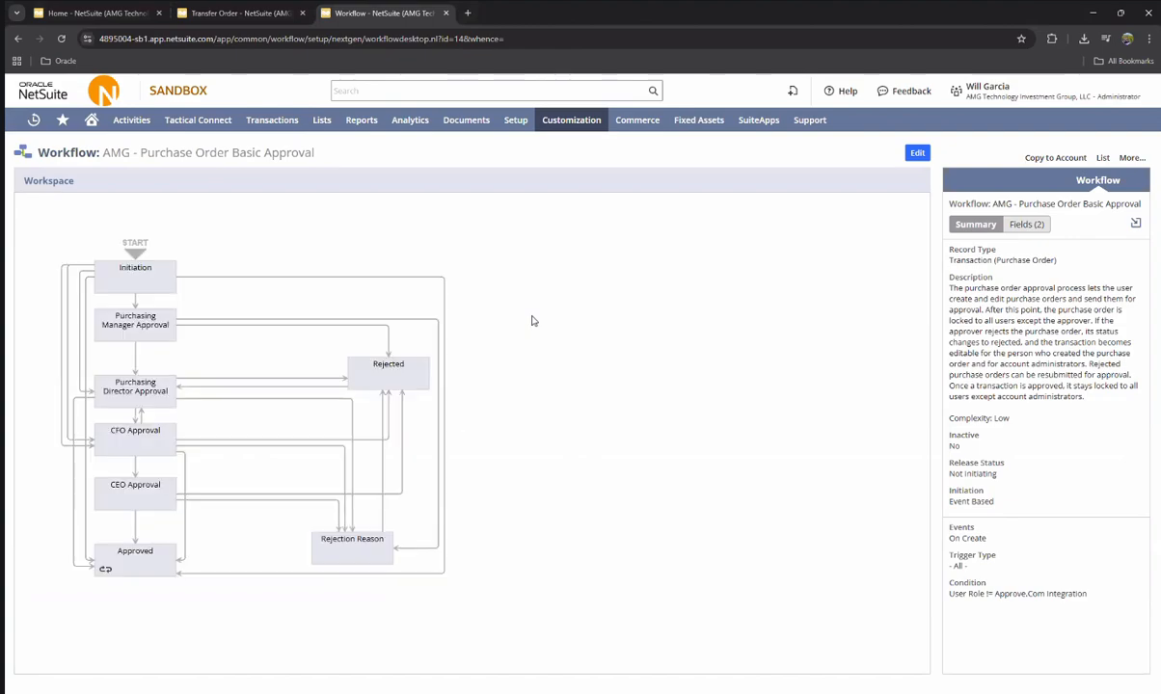
left_click(1103, 159)
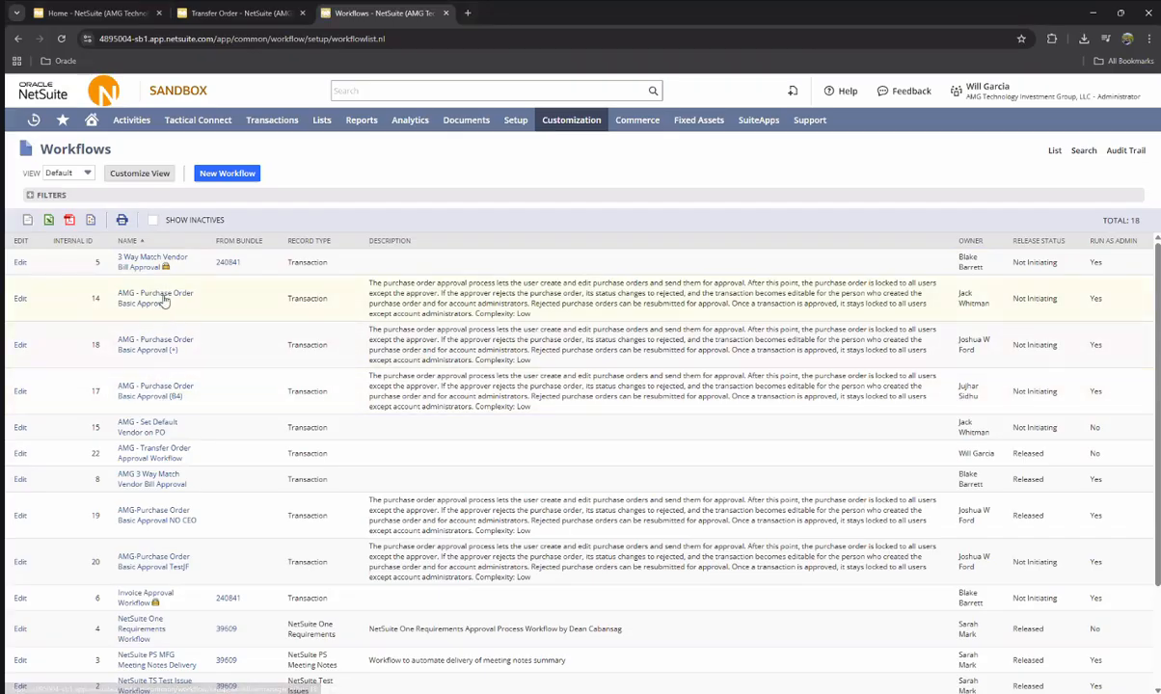
scroll(174, 487, "down", 2)
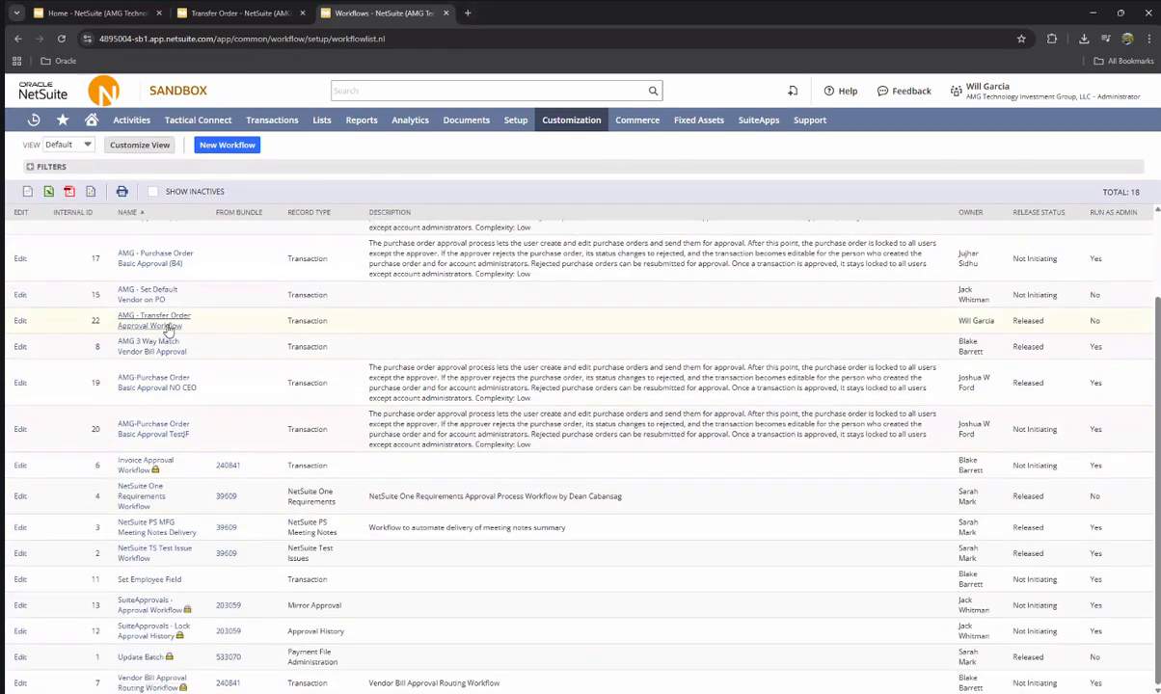
left_click(169, 327)
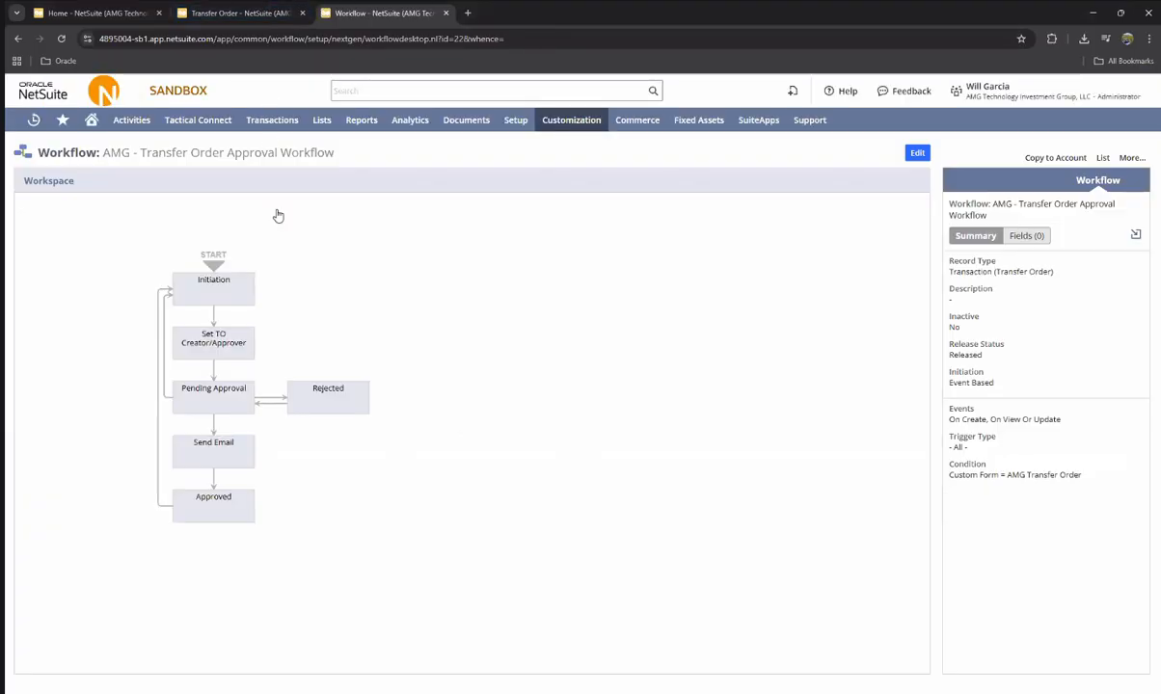
- Find the employee's record from the home page with an "emp:" search and view its TO Delegate custom field
left_click(210, 14)
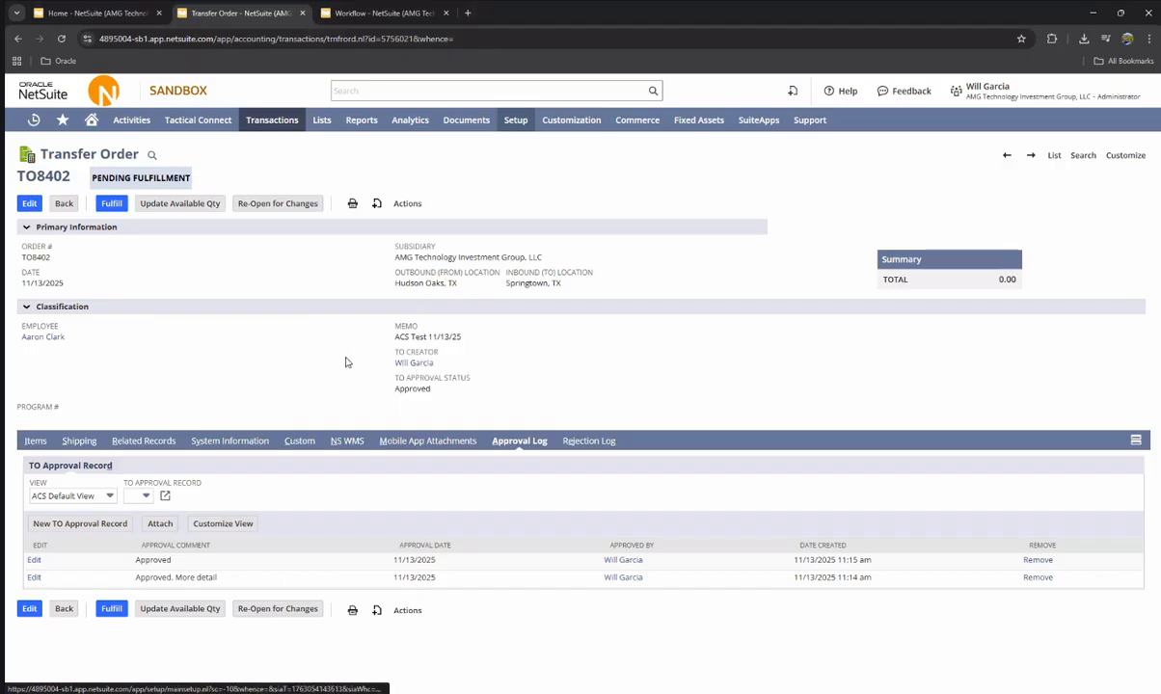
mouse_move(39, 126)
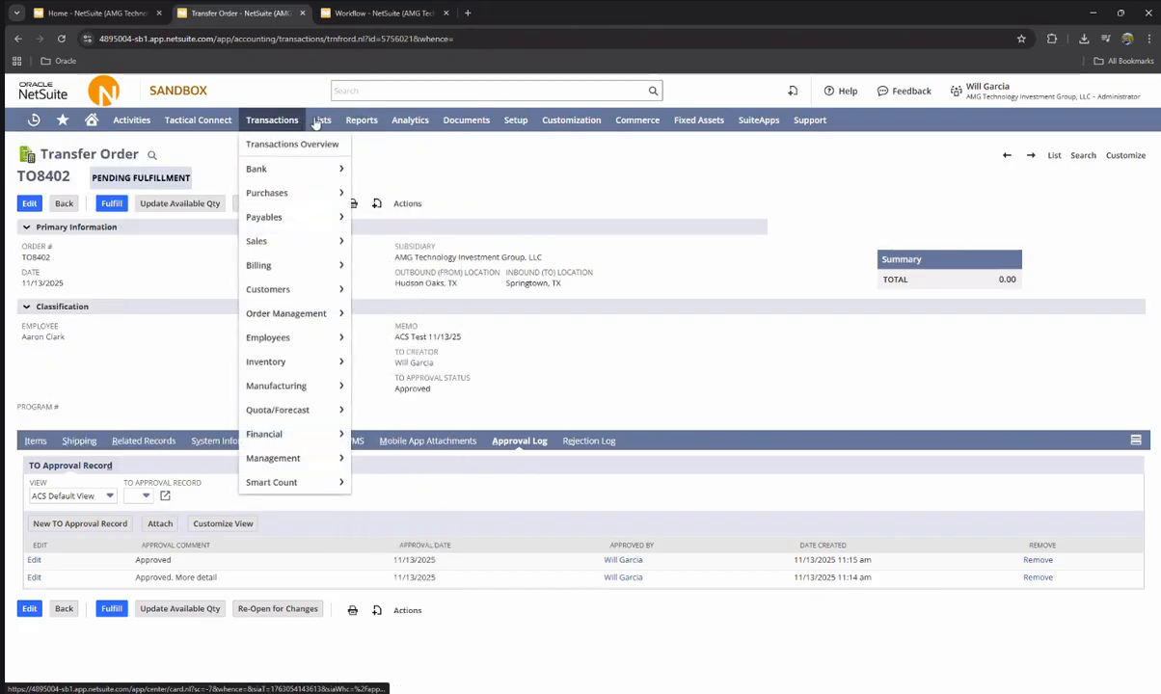
left_click(359, 90)
left_click(142, 14)
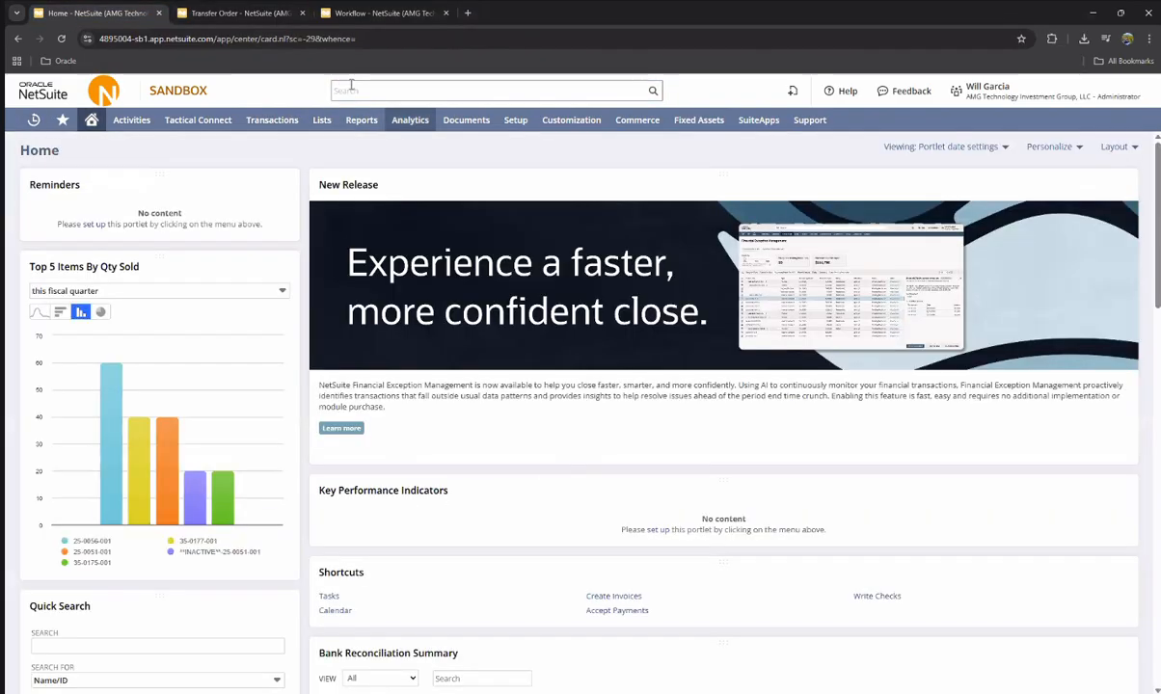
left_click(351, 89)
type("emp: m")
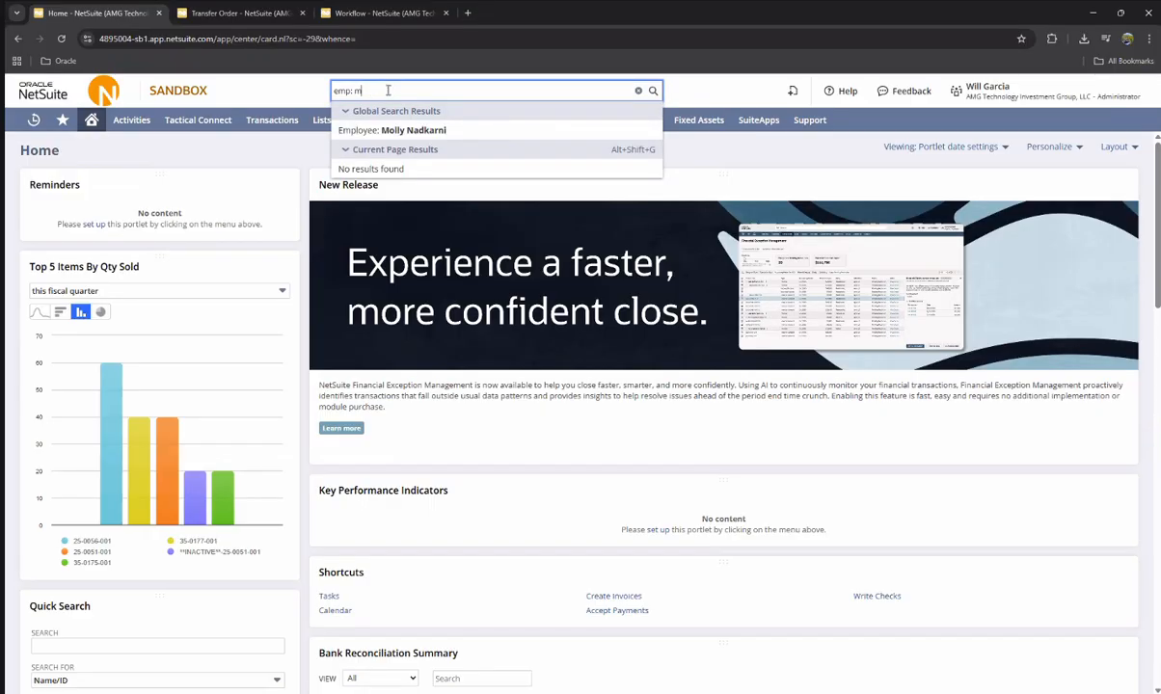
key("BackSpace")
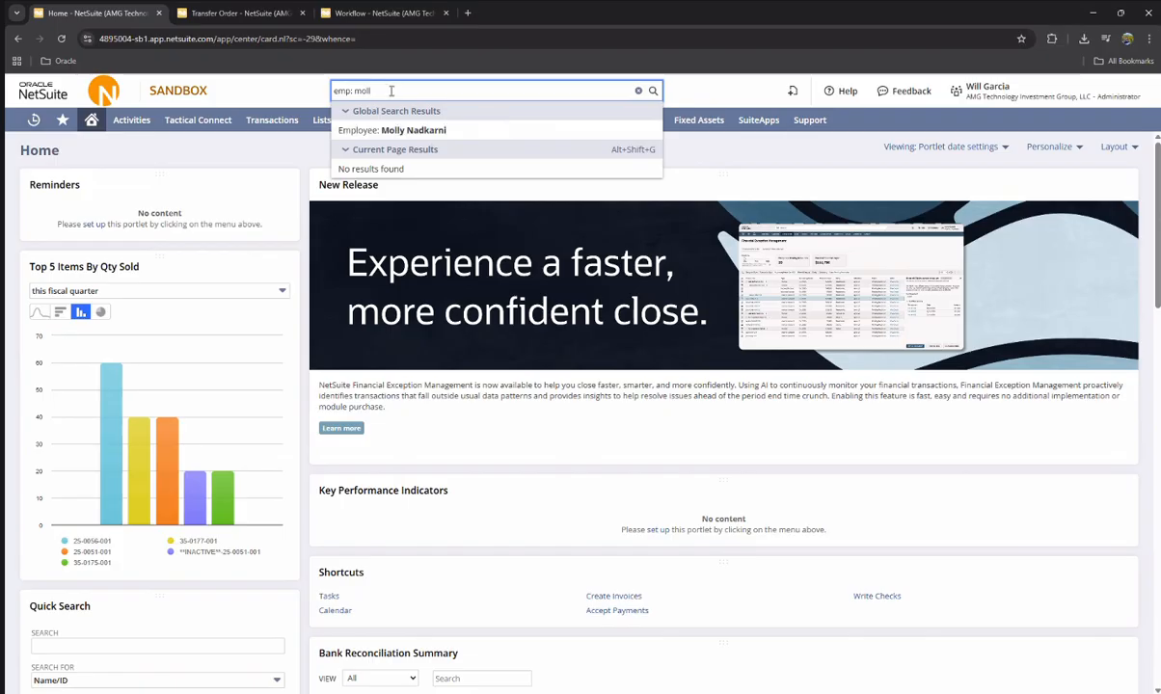
left_click(408, 131)
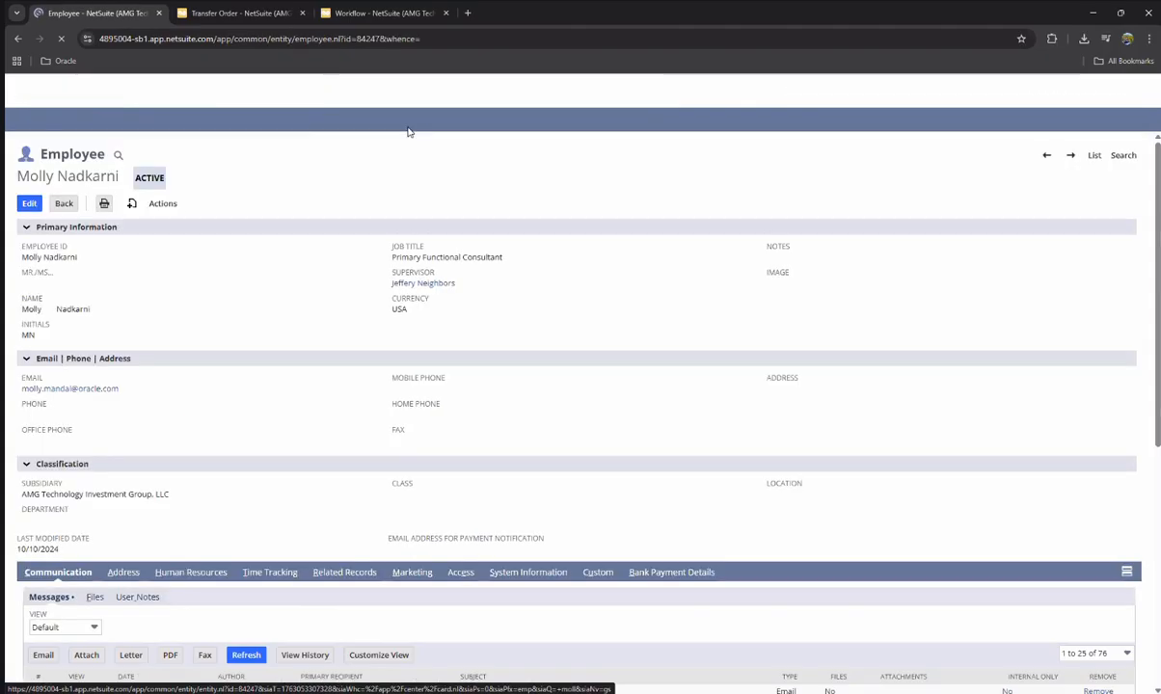
left_click(592, 573)
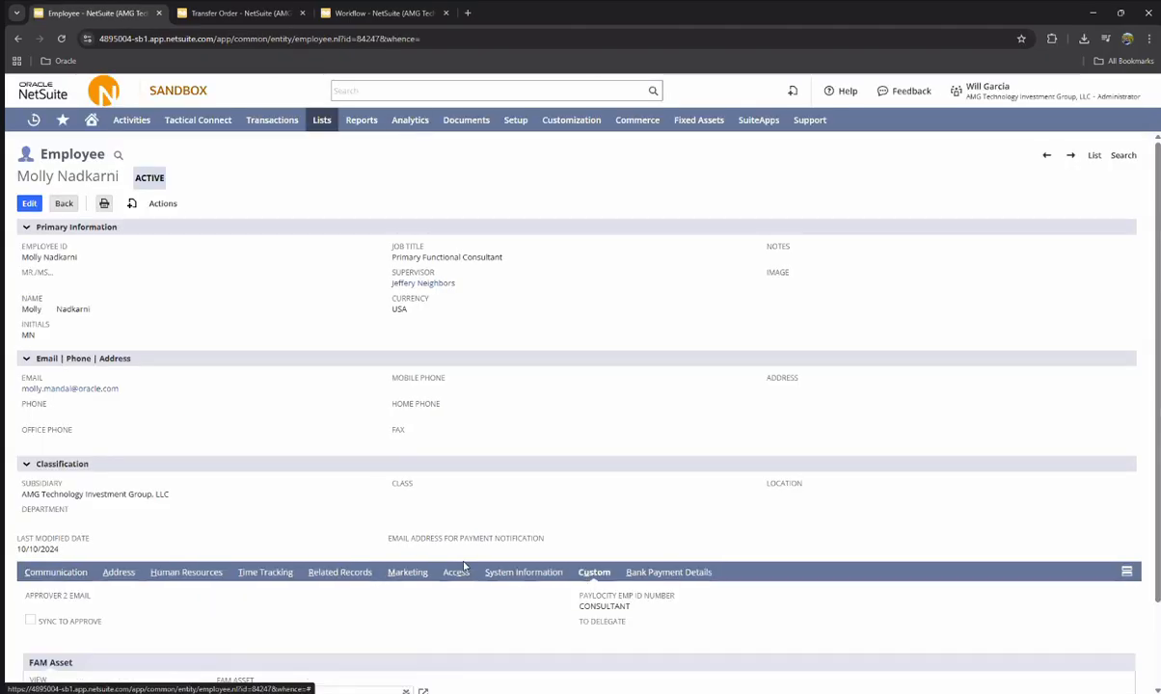
scroll(598, 559, "down", 1)
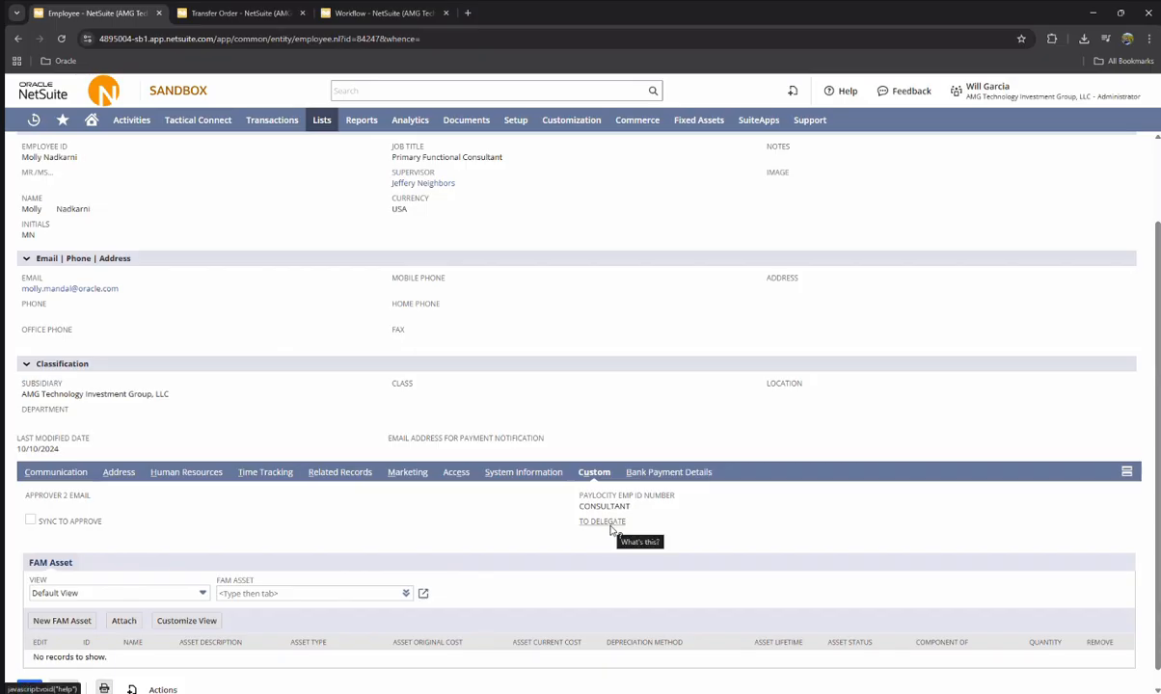
- Return to the workflow diagram and review the Initiation state's actions and its transition to Set TO Creator/Approver
left_click(366, 14)
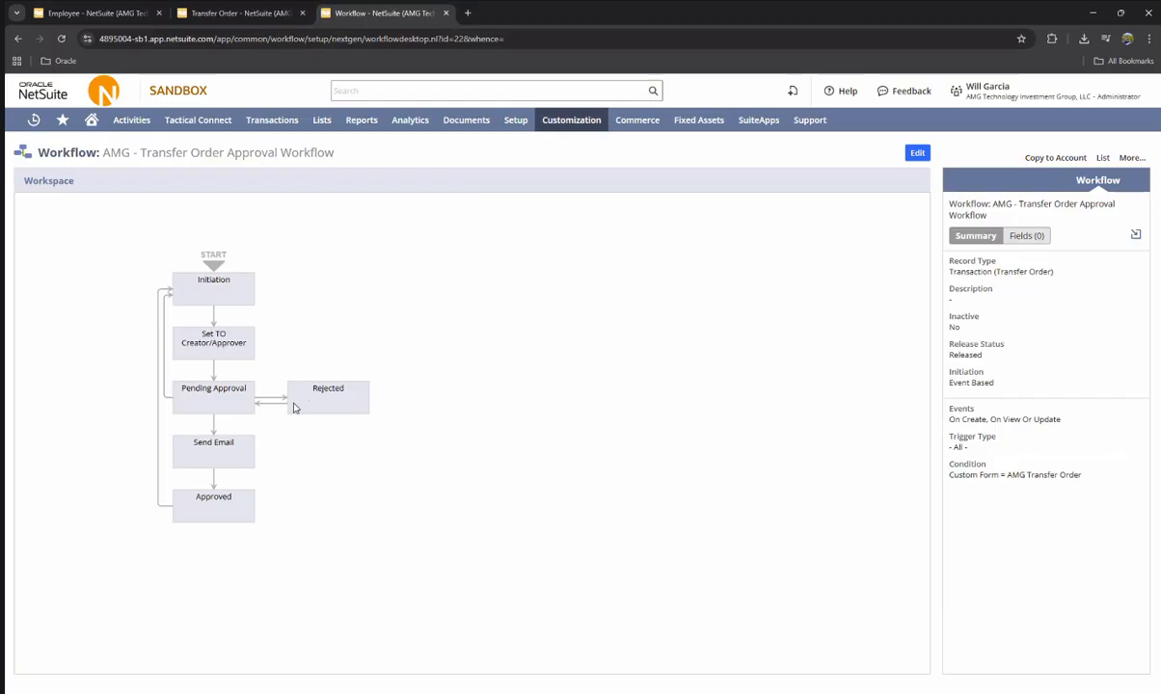
left_click(214, 301)
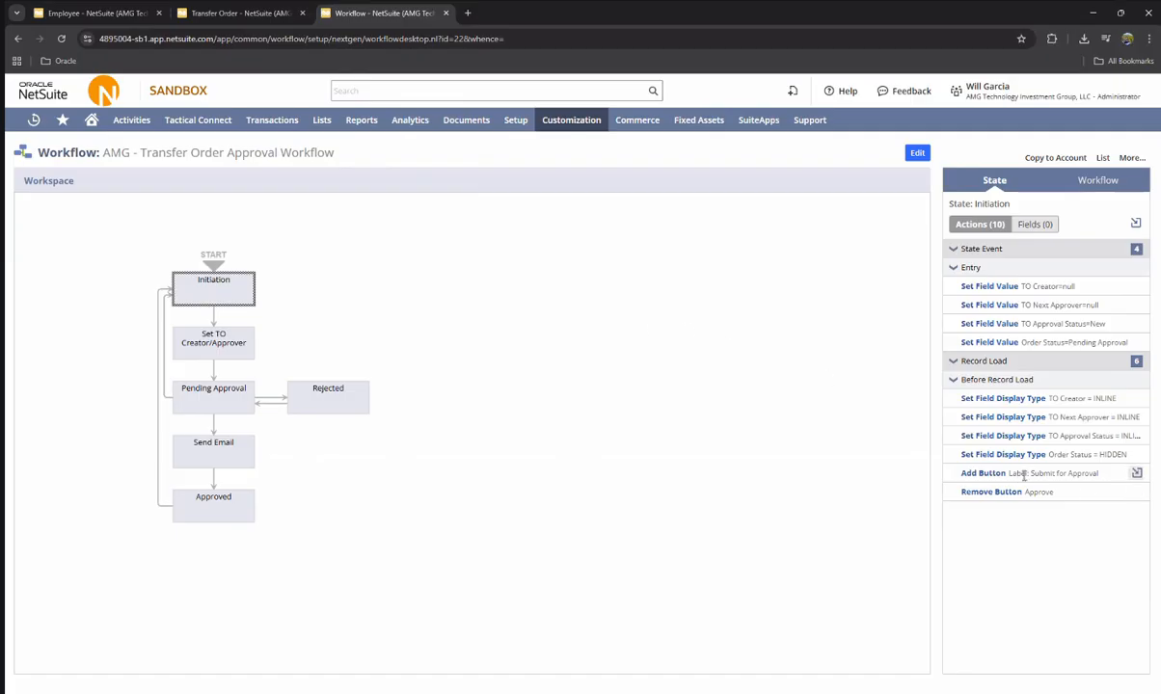
mouse_move(1031, 473)
left_click(213, 317)
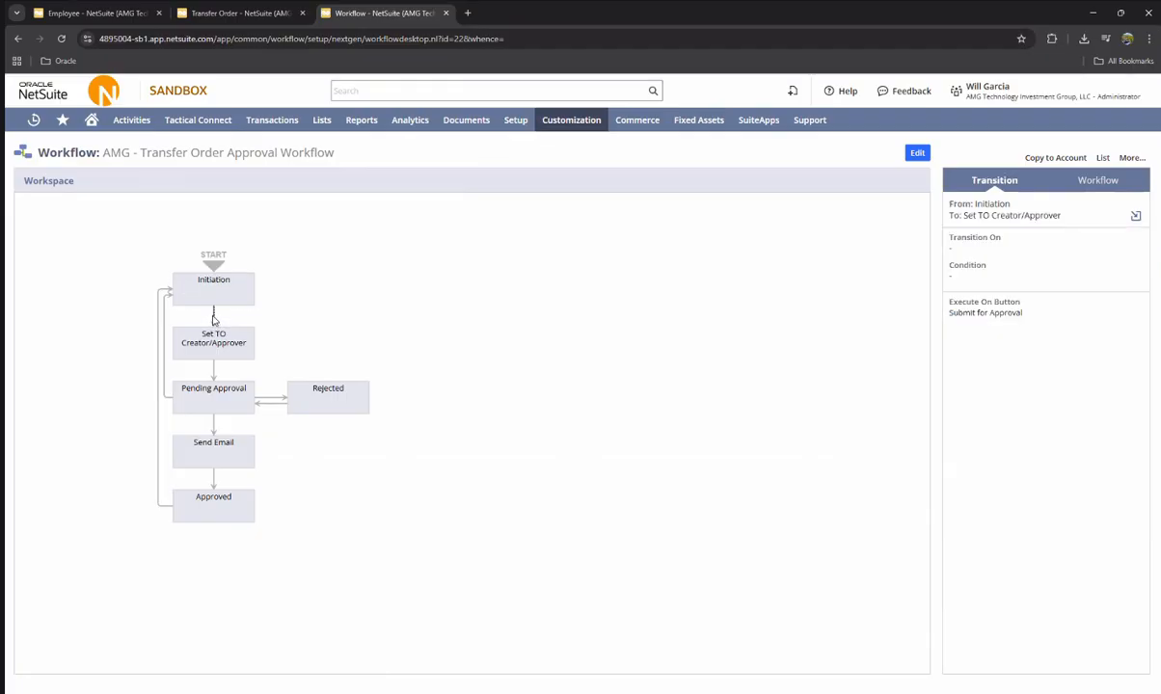
- Review the Set TO Creator/Approver state's field value actions and its transition to Pending Approval
left_click(181, 331)
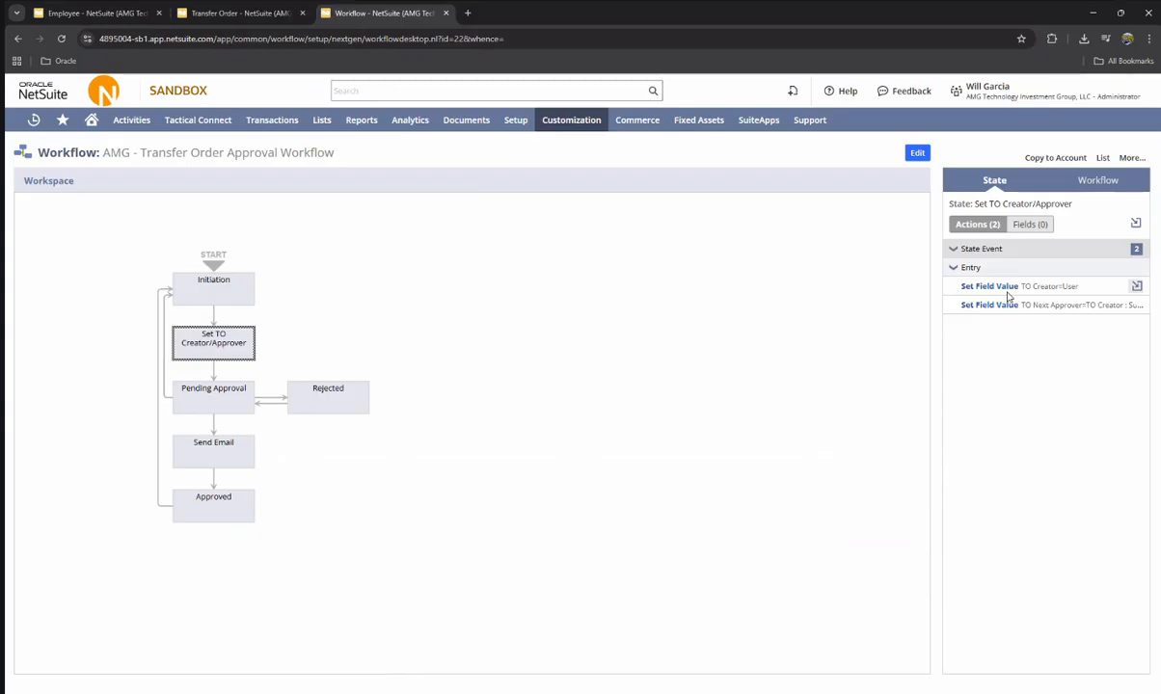
mouse_move(1008, 295)
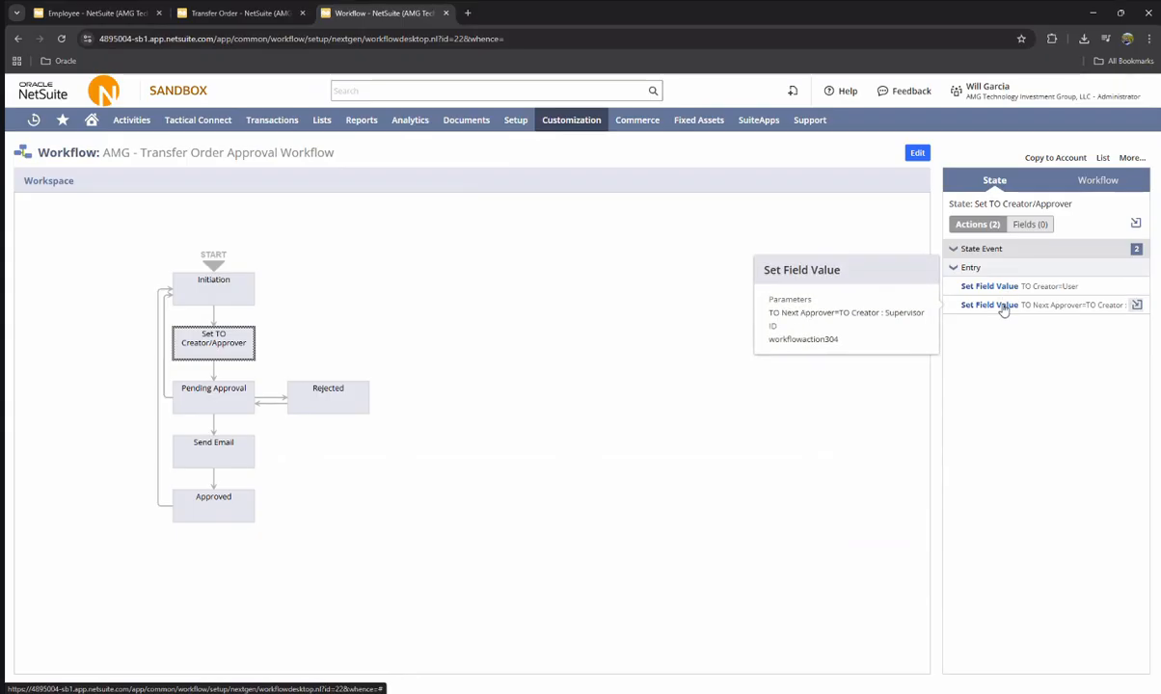
left_click(214, 373)
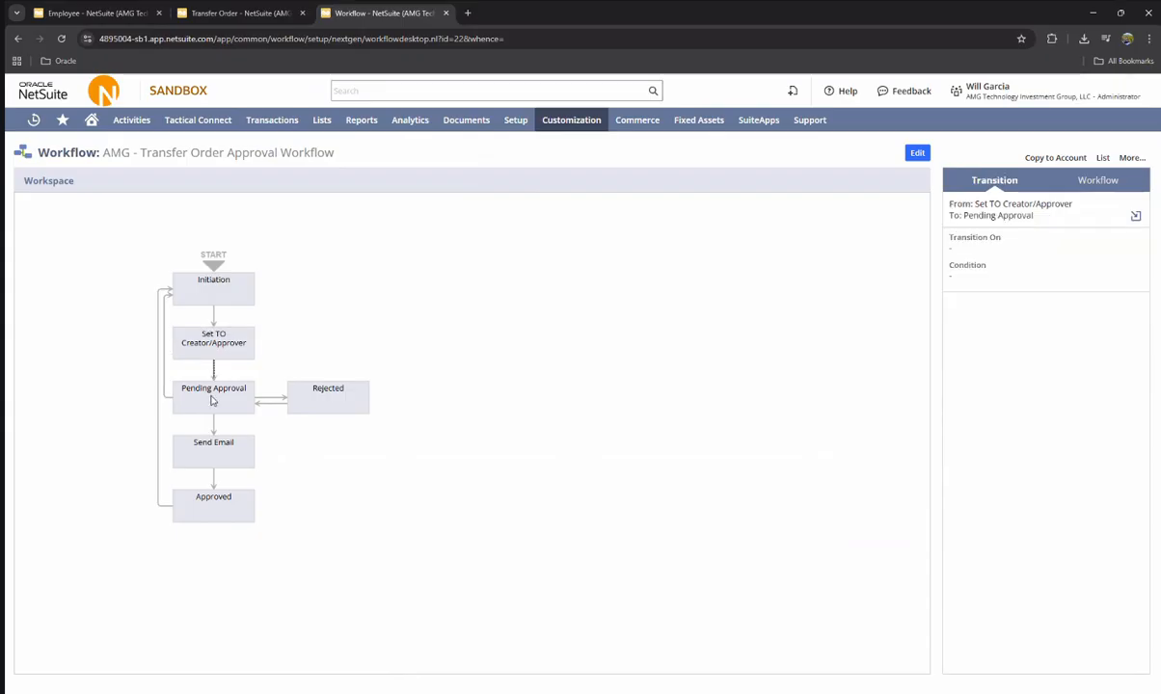
- Review the Pending Approval state's Approve TO button and Lock Record conditions, and inspect its connections to the preceding states
left_click(200, 385)
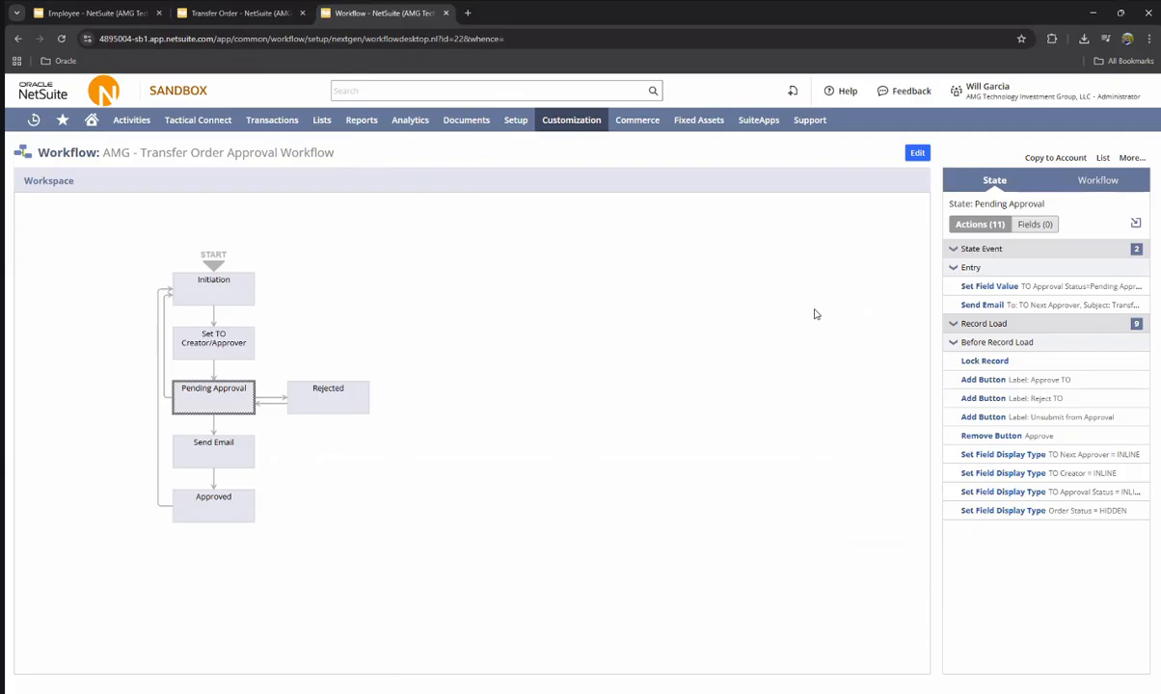
mouse_move(993, 399)
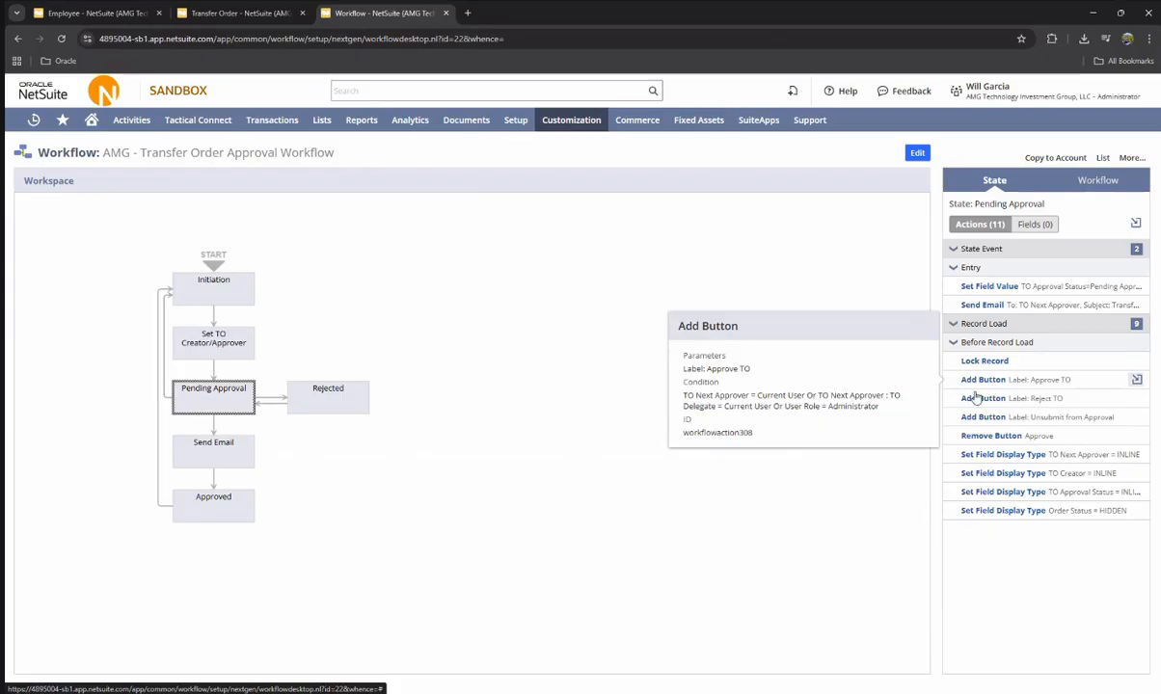
mouse_move(983, 366)
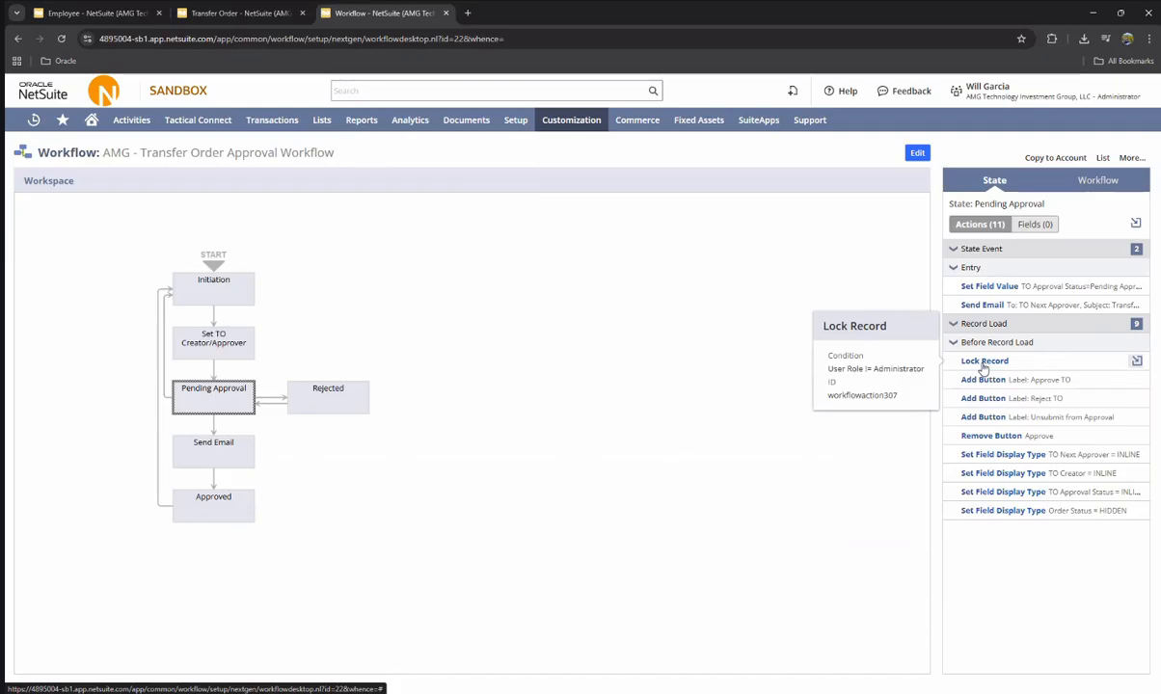
left_click(165, 349)
left_click(214, 380)
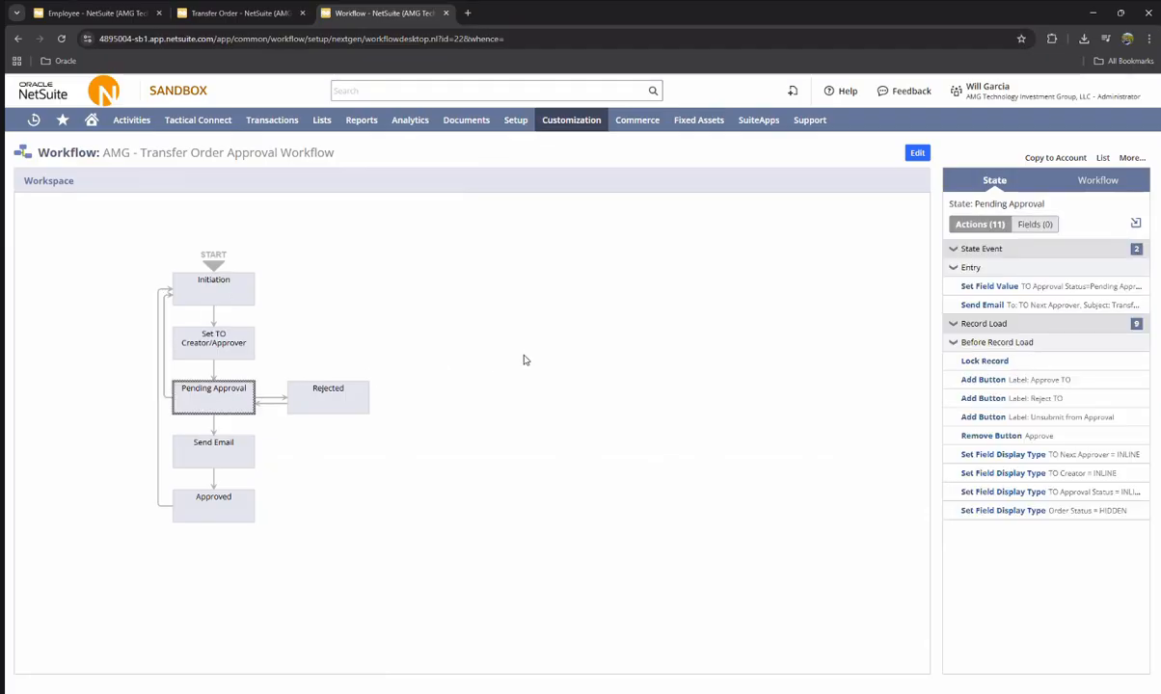
- Examine the Rejected state's actions, including the Go To Record action and the parameters of its Send Email action
left_click(327, 405)
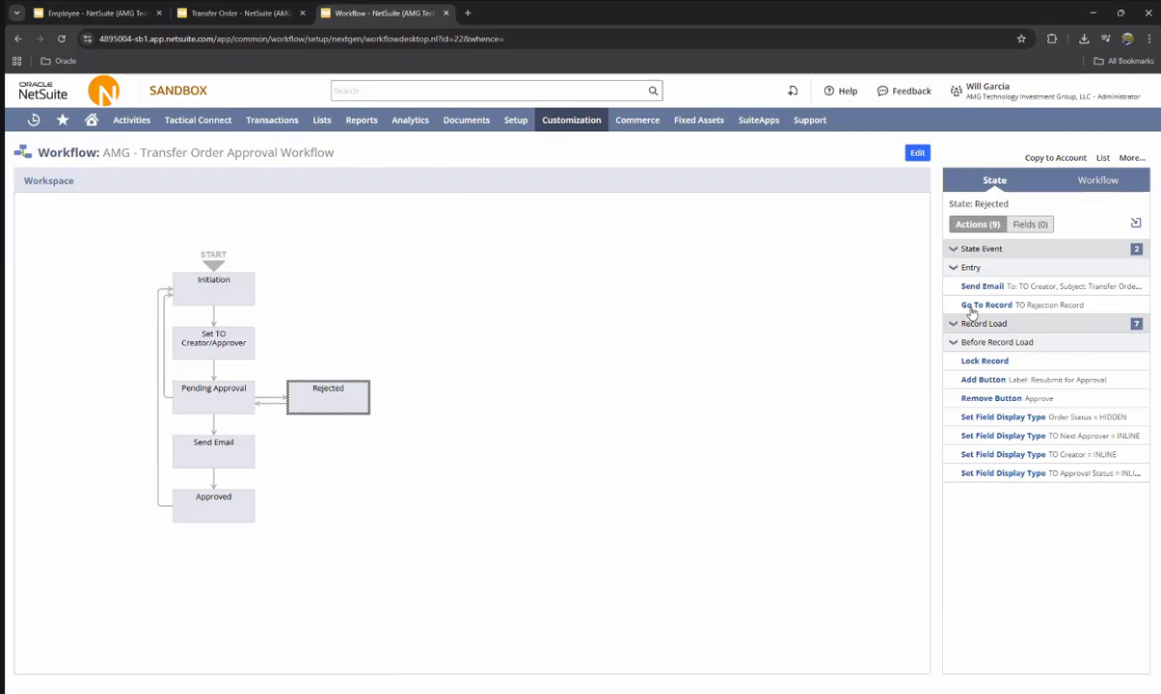
mouse_move(972, 310)
mouse_move(993, 290)
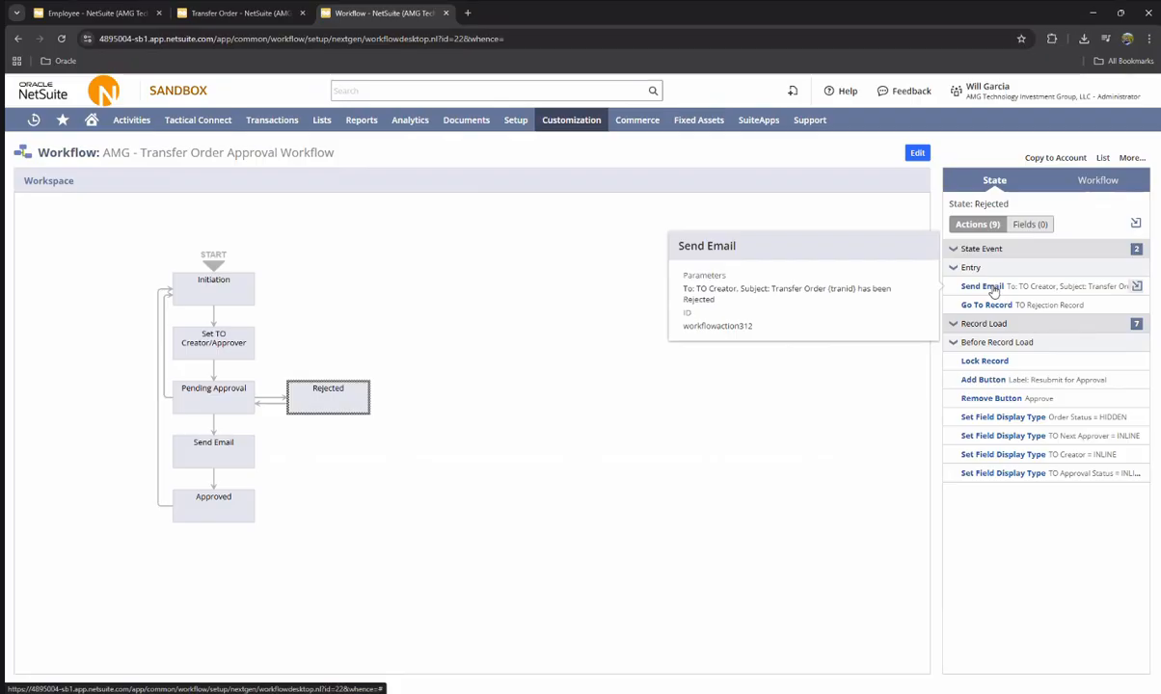
- Check the transition from Pending Approval to Send Email and view the Send Email state's action
left_click(216, 390)
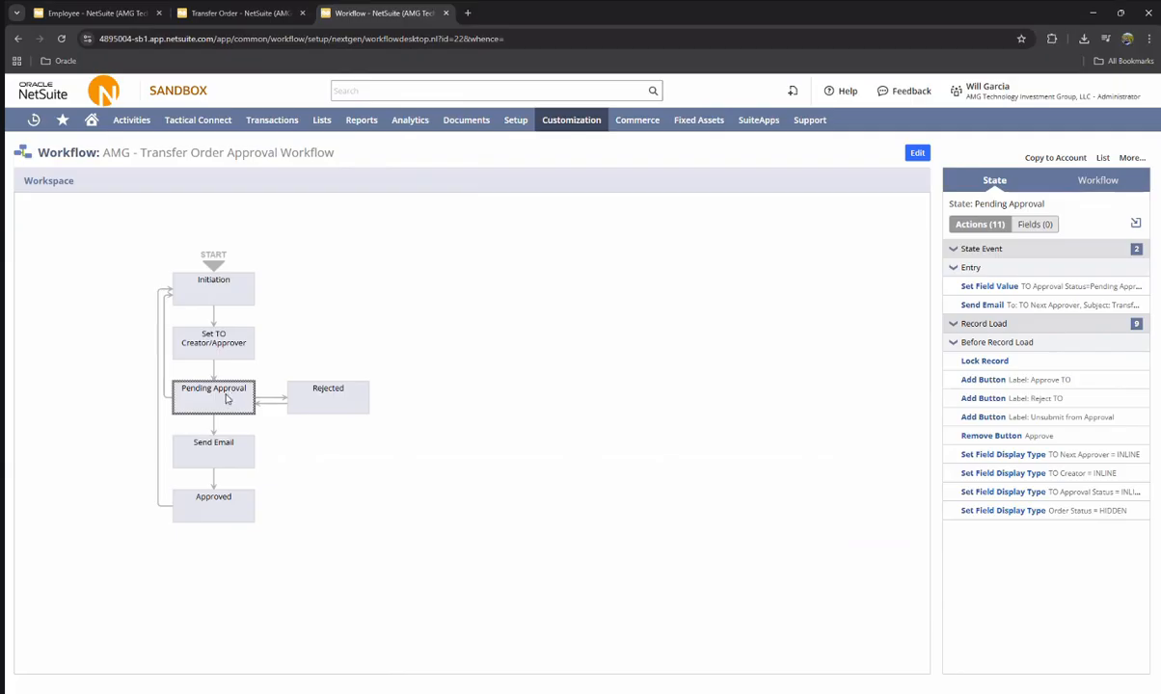
left_click(213, 424)
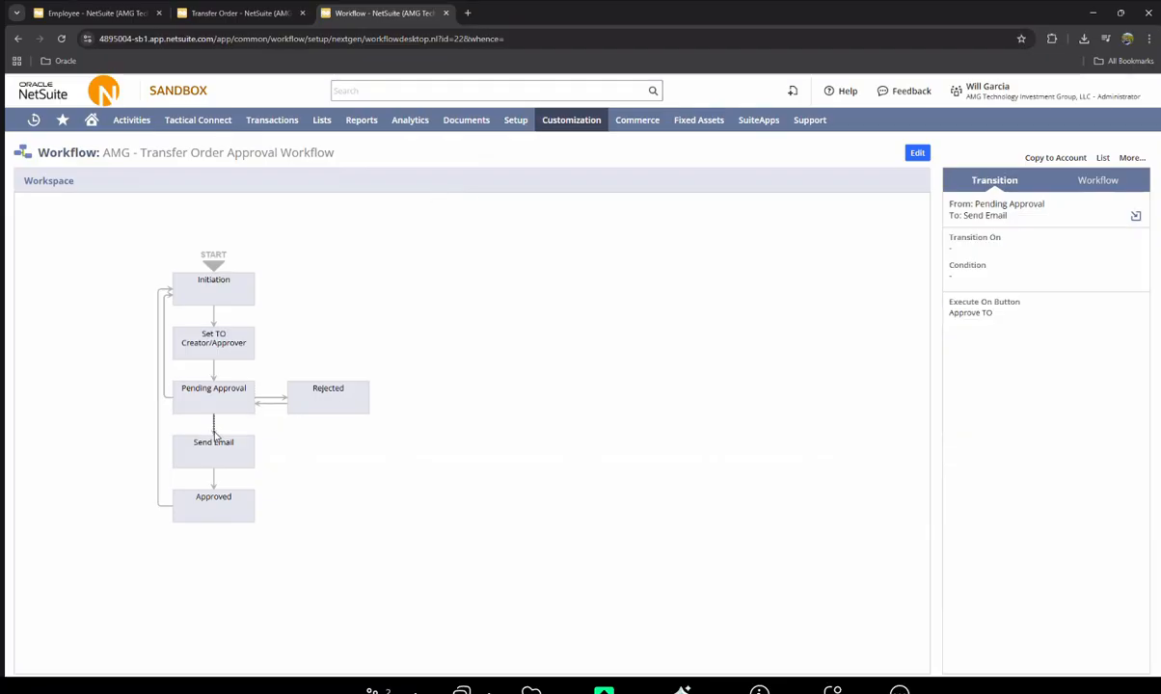
left_click(215, 447)
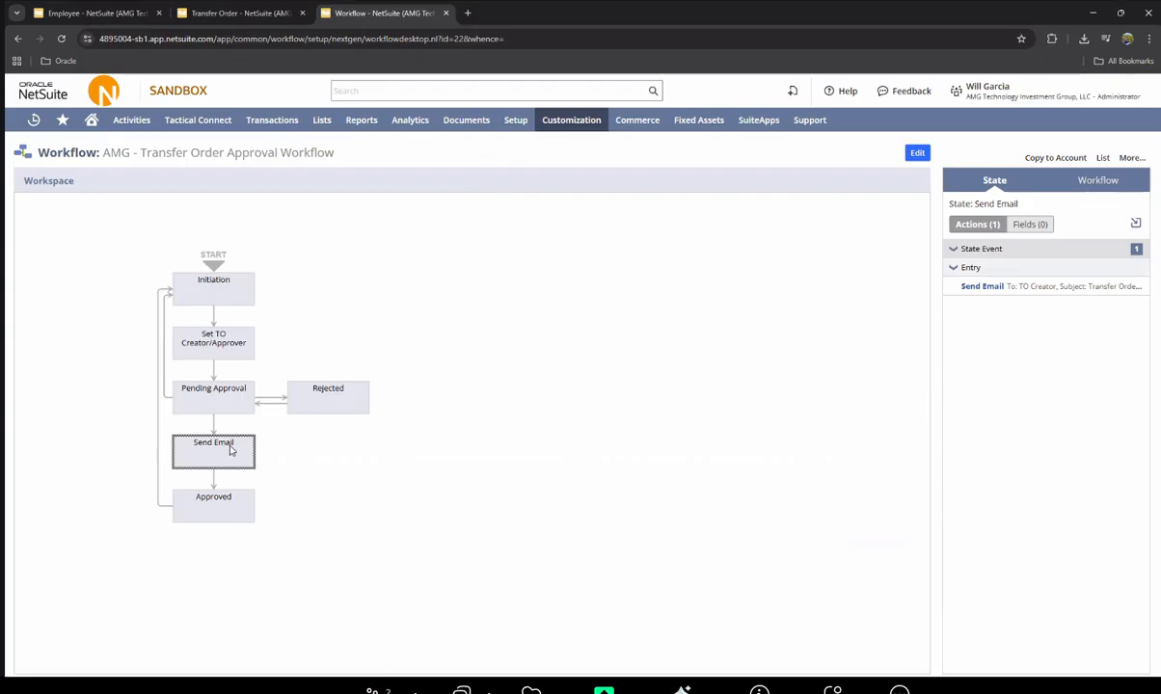
- Review the Approved state's actions, covering the field values set on entry, the field display type, record lock and Re-Open for Changes button
left_click(247, 501)
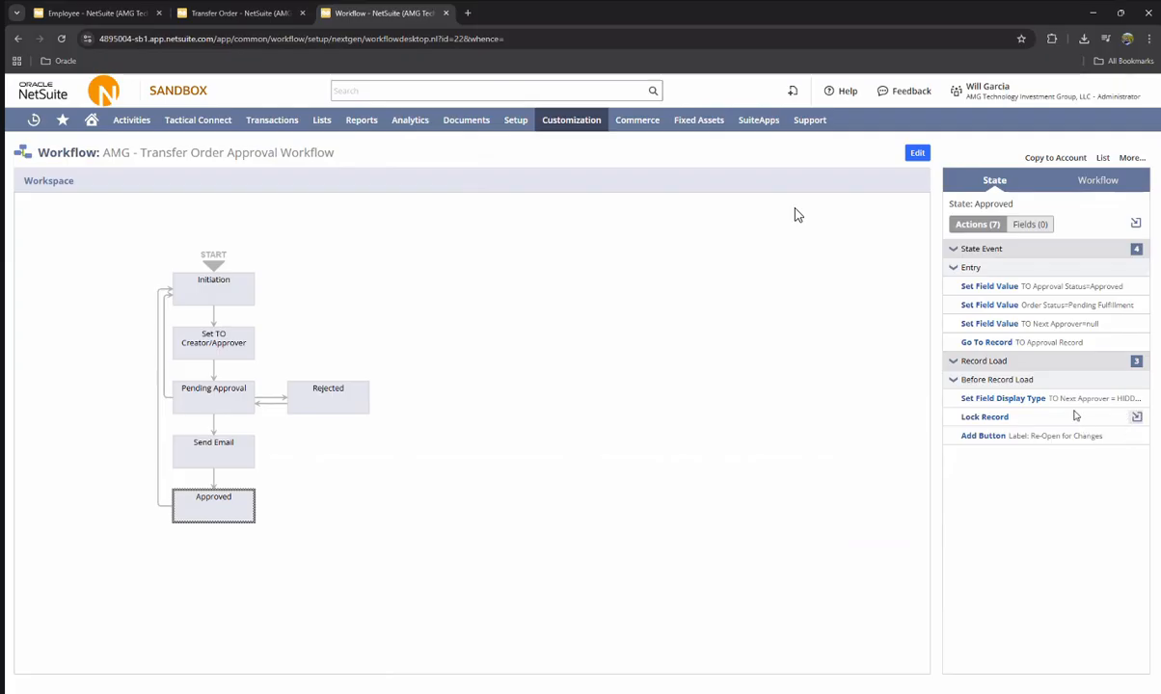
mouse_move(1062, 400)
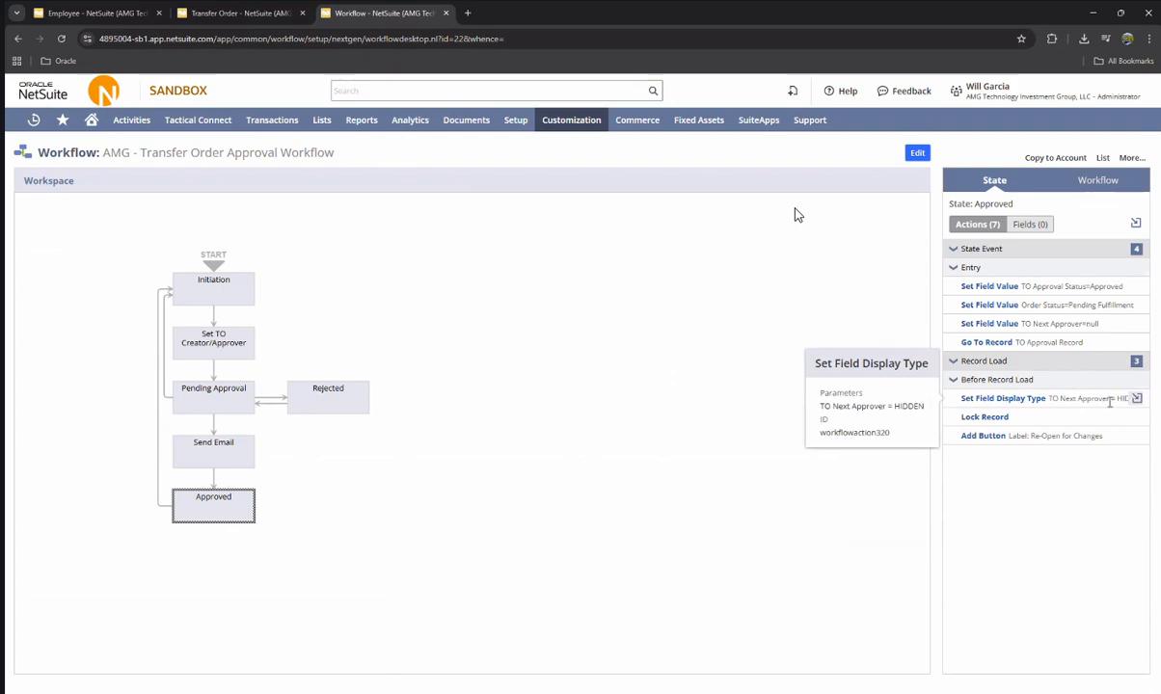
mouse_move(1005, 422)
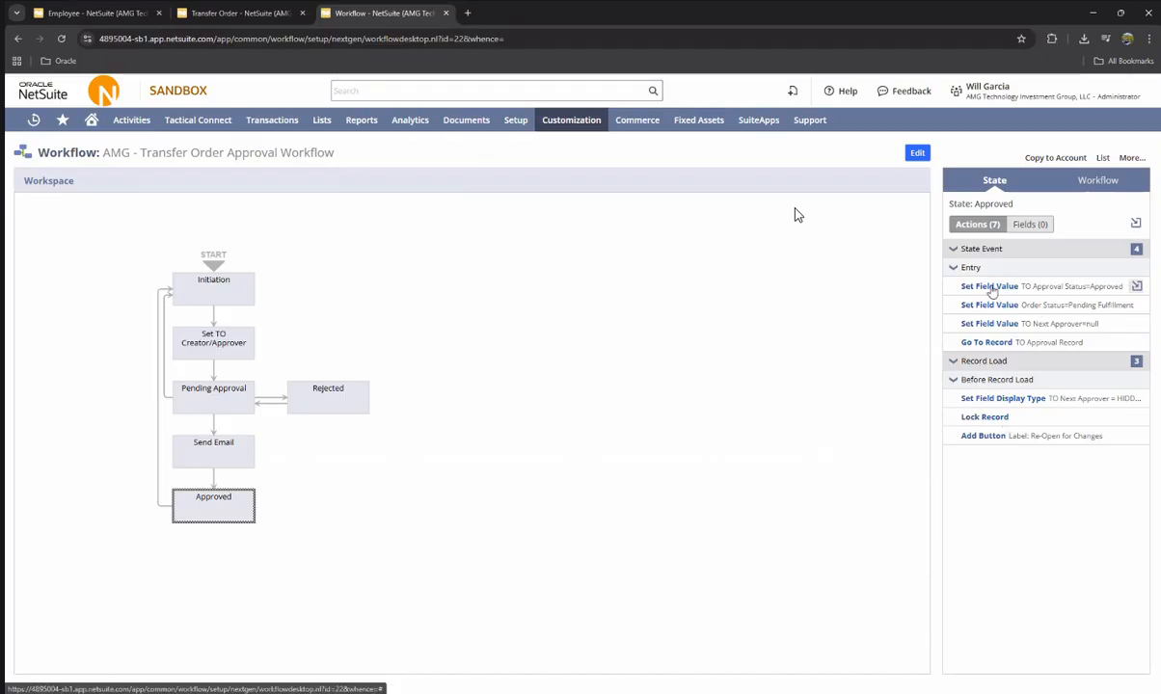
mouse_move(1014, 286)
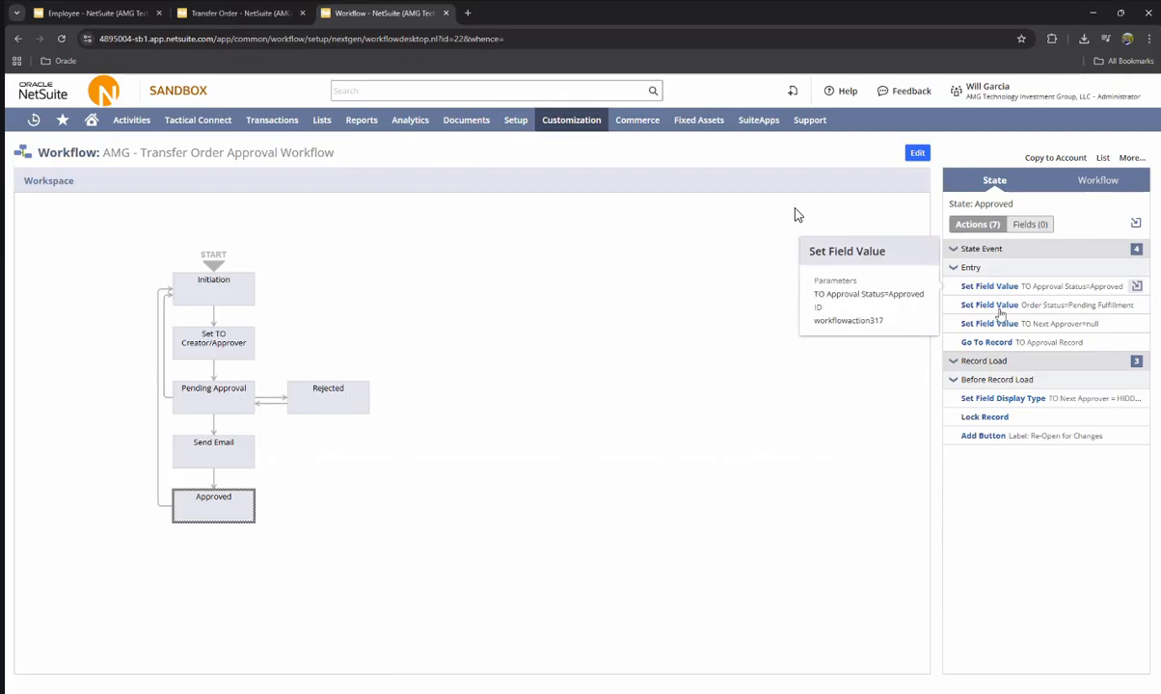
mouse_move(1032, 305)
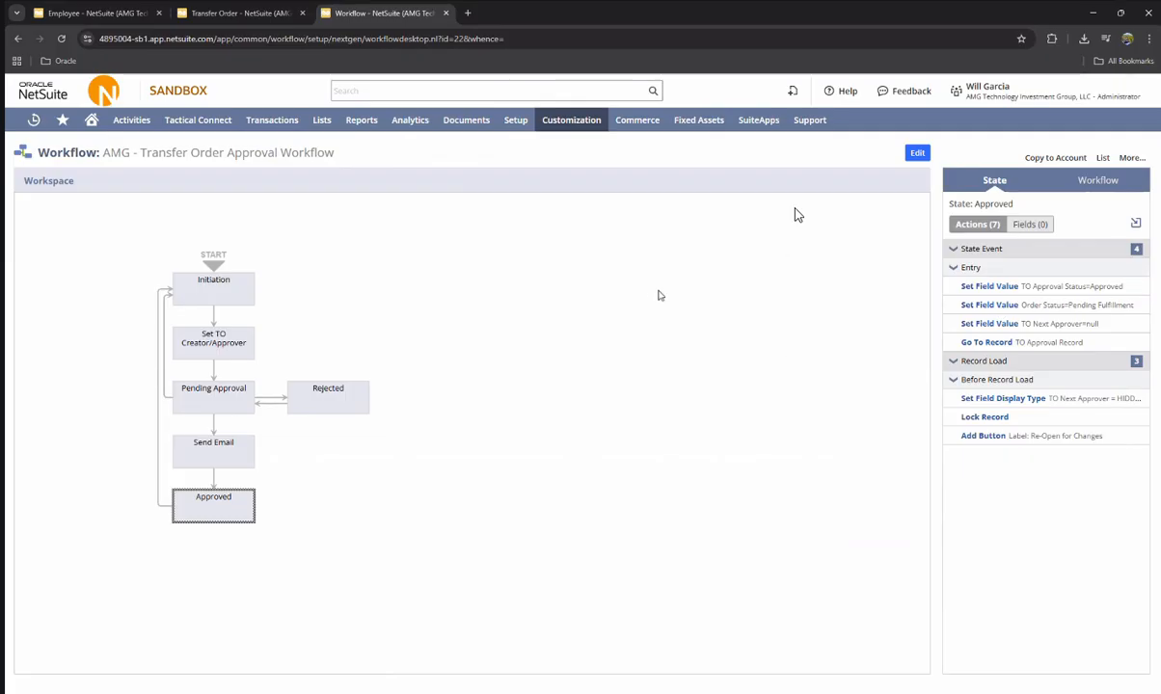
mouse_move(983, 441)
- Recheck how the Set TO Creator/Approver state sets TO Next Approver, and return to the workflow summary
left_click(216, 345)
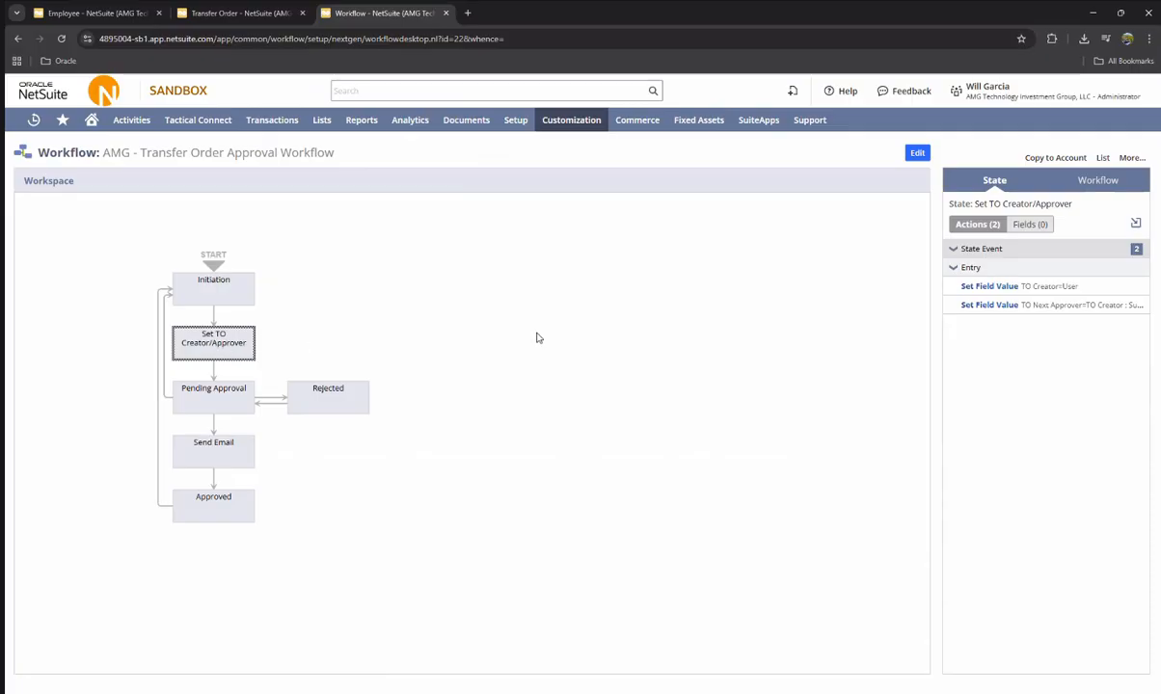
mouse_move(1104, 305)
mouse_move(1009, 311)
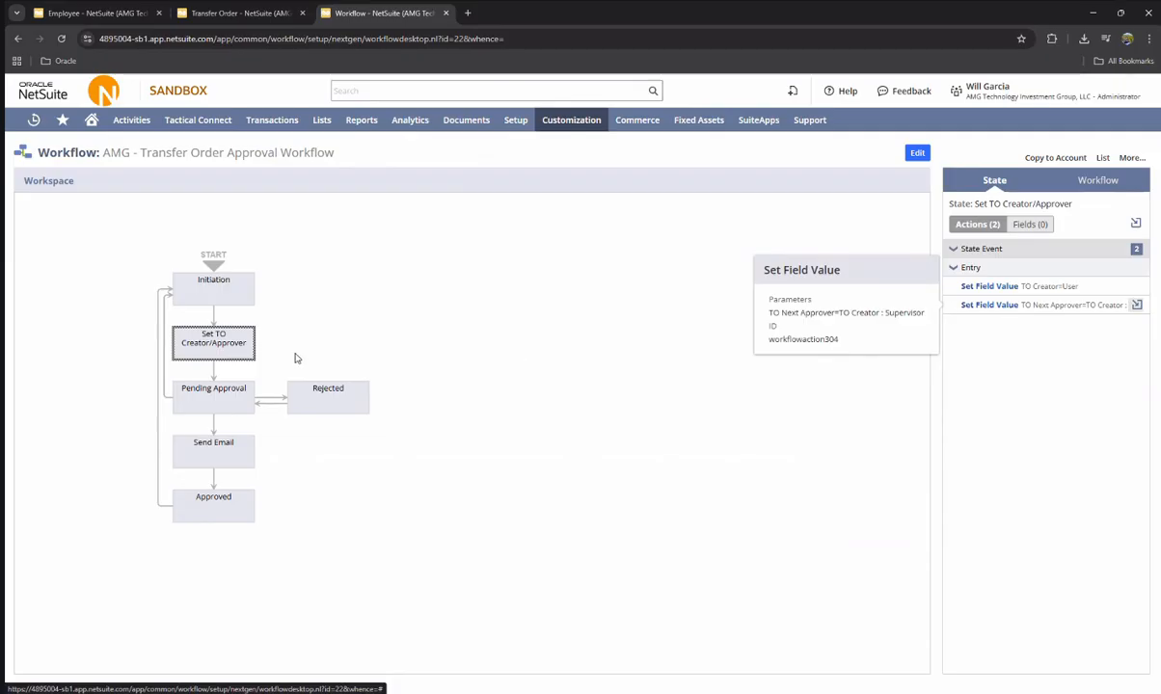
left_click(331, 333)
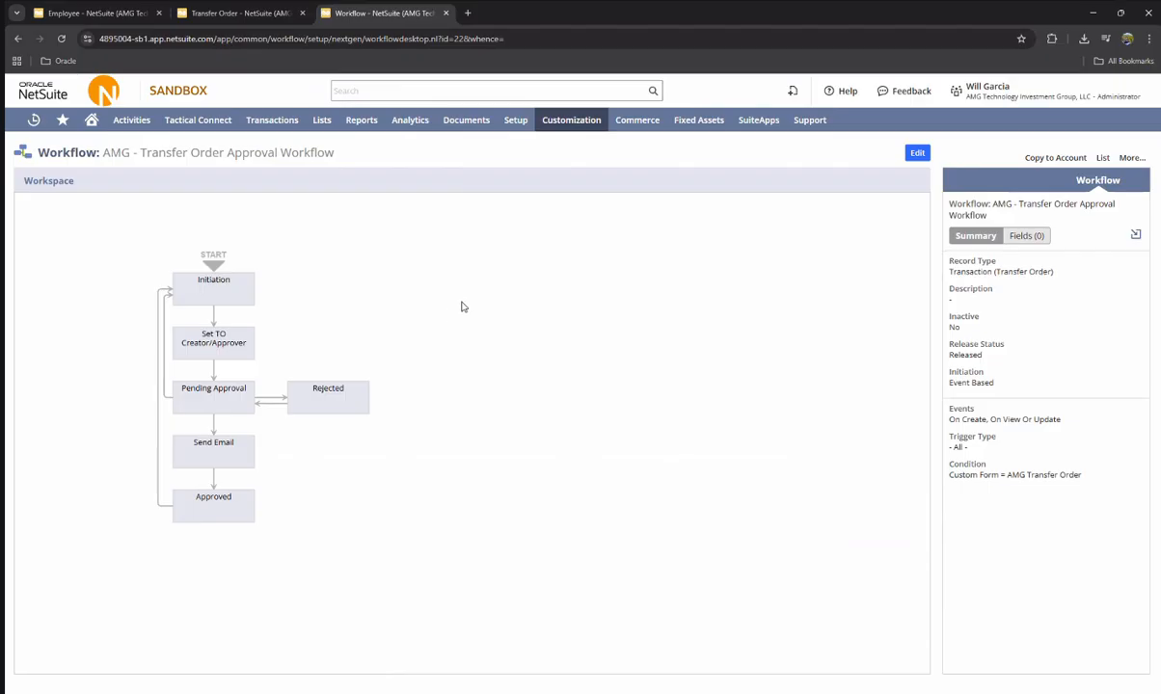
- Put the workflow in edit mode and add two new states in the space beside Set TO Creator/Approver
left_click(916, 152)
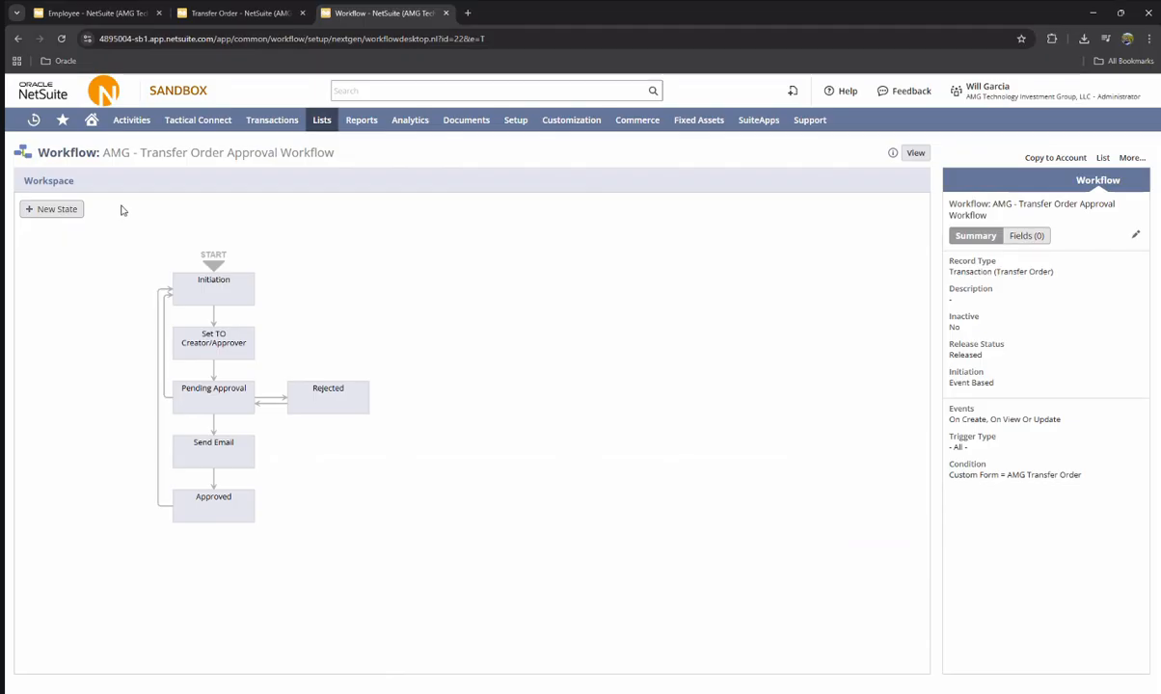
left_click(53, 207)
left_click_drag(100, 274, 348, 344)
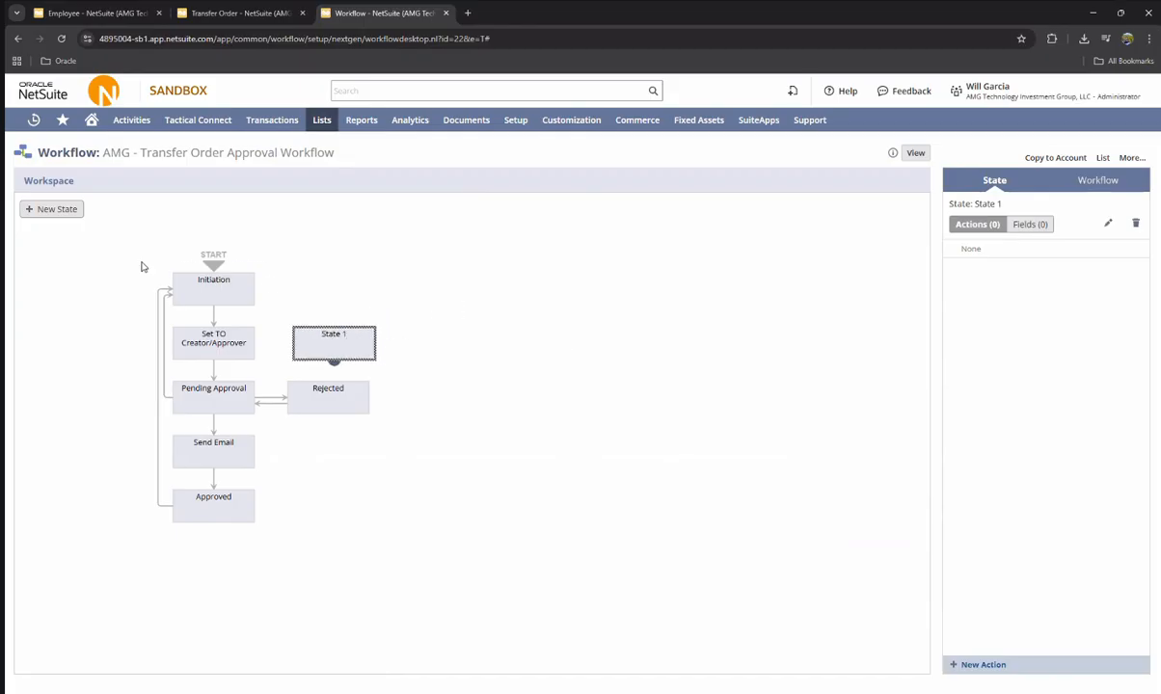
left_click_drag(92, 272, 521, 335)
- Move the Pending Approval, Rejected, Send Email and Approved states down together, and align the second new state level with the first
left_click_drag(100, 343, 421, 512)
left_click_drag(215, 399, 215, 513)
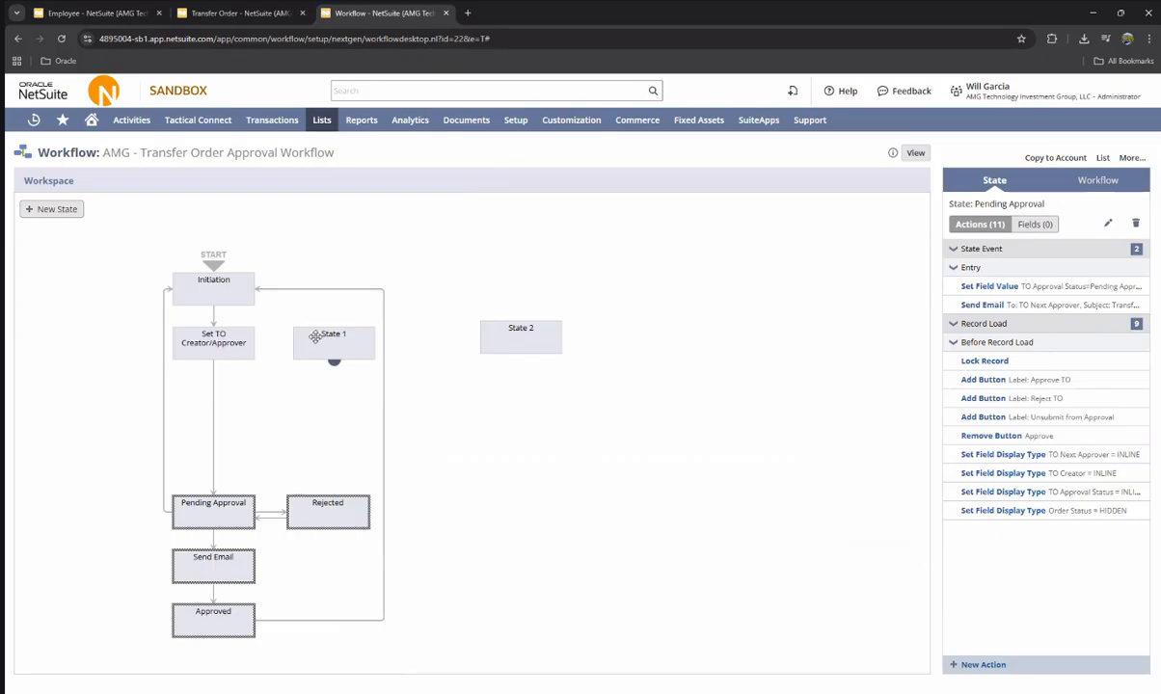
left_click_drag(530, 337, 469, 345)
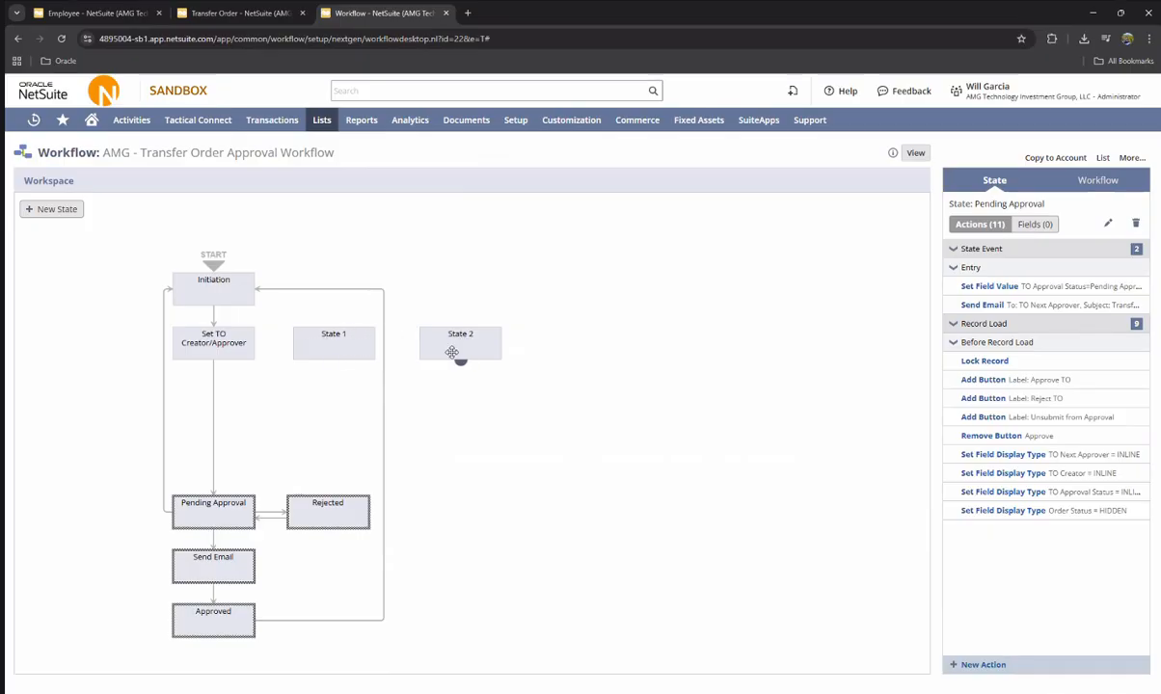
- Place State 2 beneath State 1 and compare the new states' area with the Pending Approval and Set TO Creator/Approver levels
left_click_drag(454, 336, 322, 396)
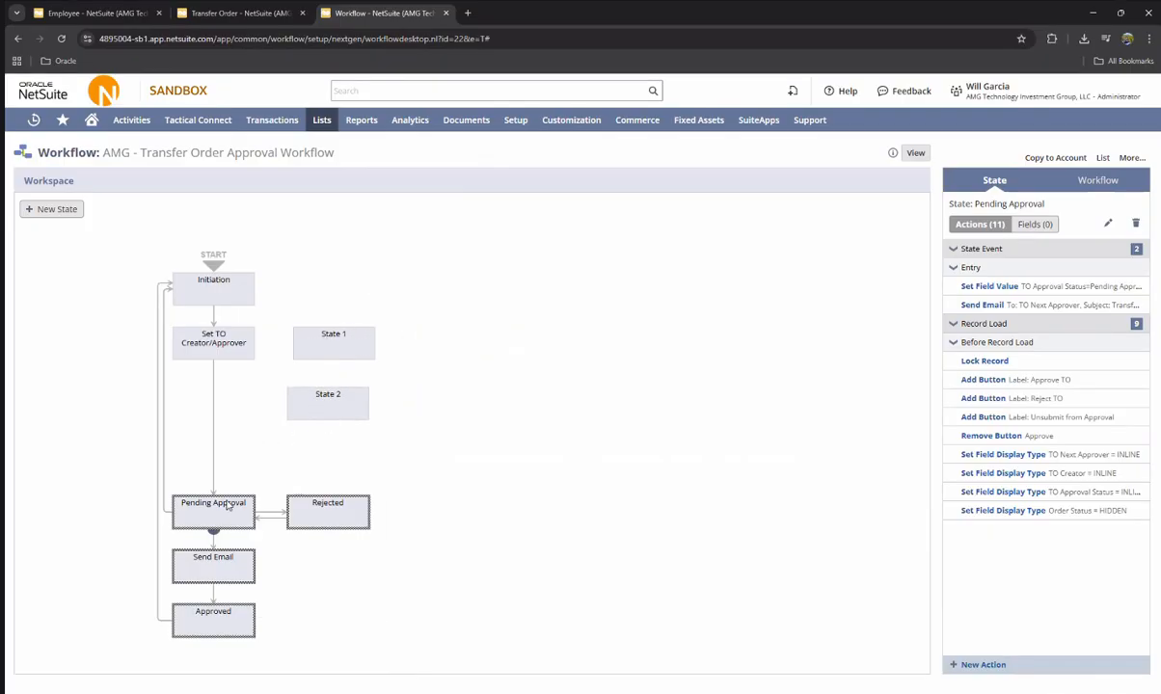
left_click_drag(121, 480, 402, 569)
left_click_drag(128, 255, 299, 307)
left_click_drag(111, 312, 447, 437)
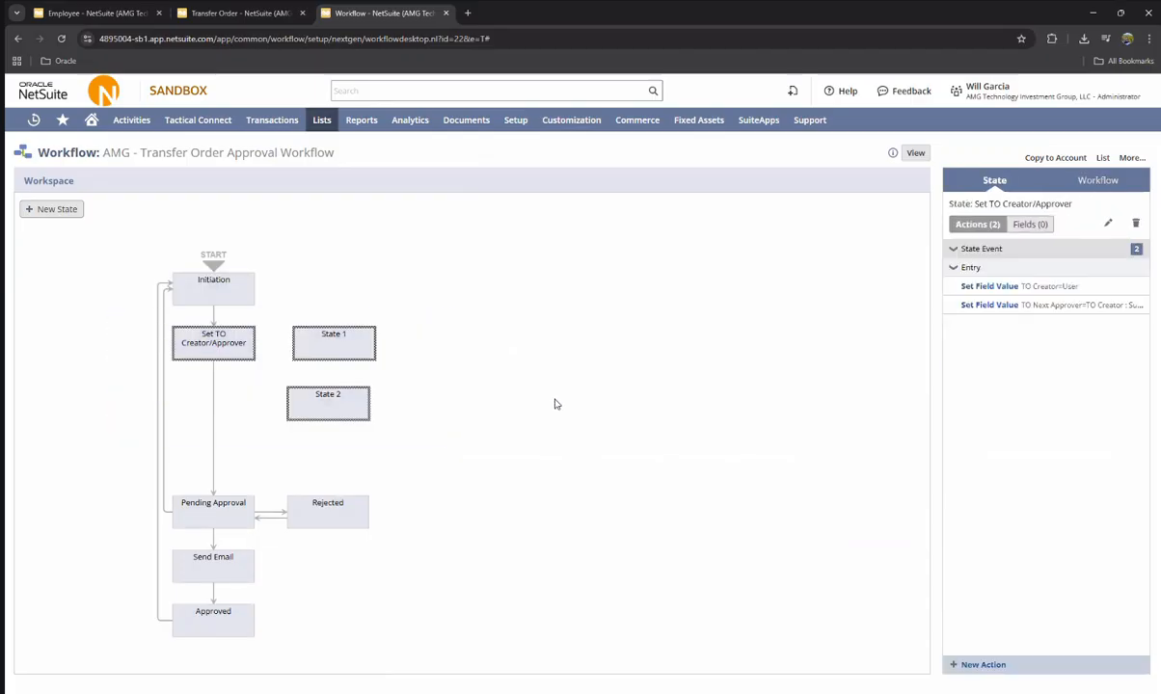
left_click(482, 349)
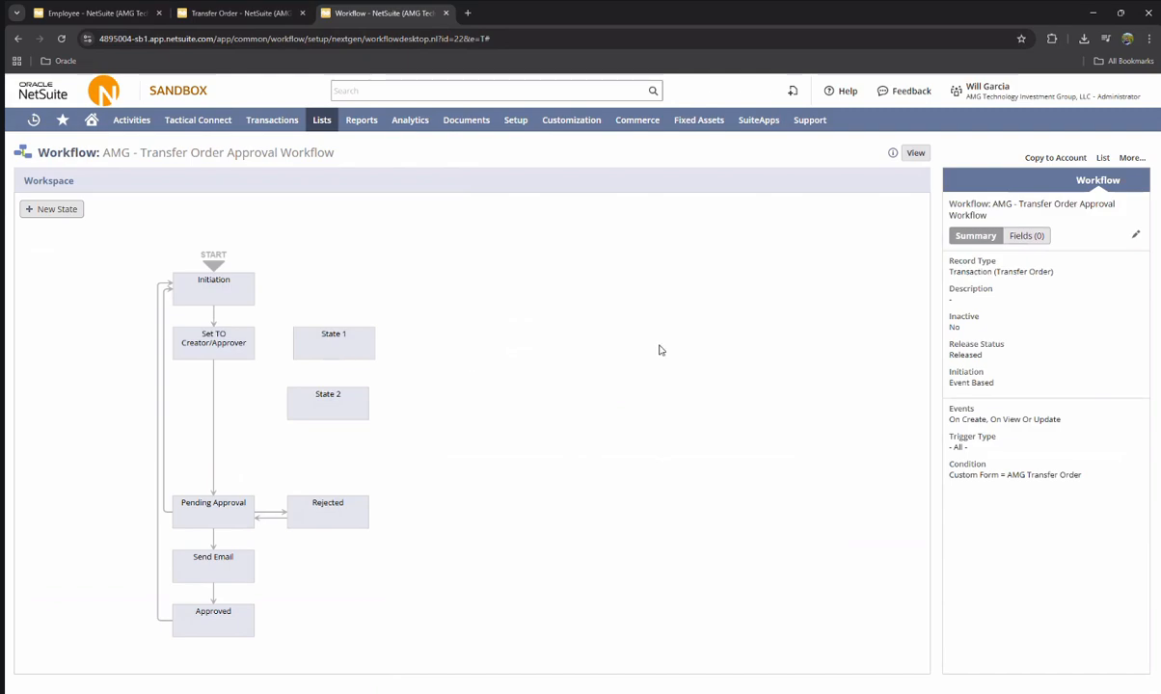
- Delete the two unused states, State 1 and State 2, from the workflow
left_click(335, 335)
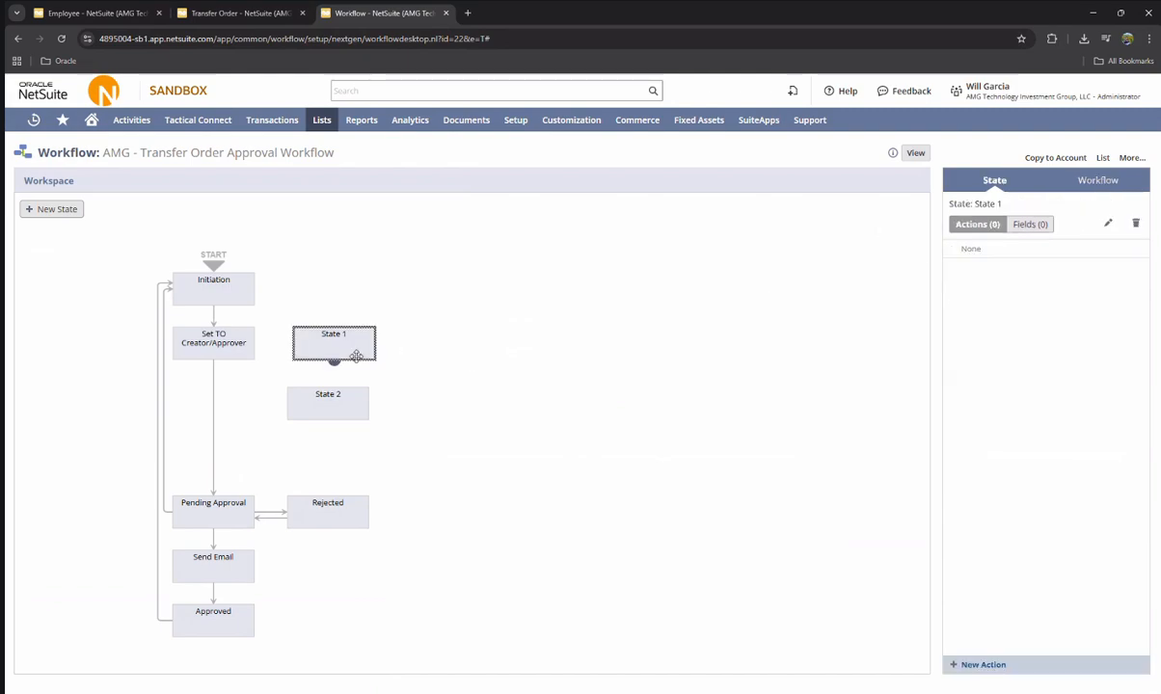
left_click(1135, 224)
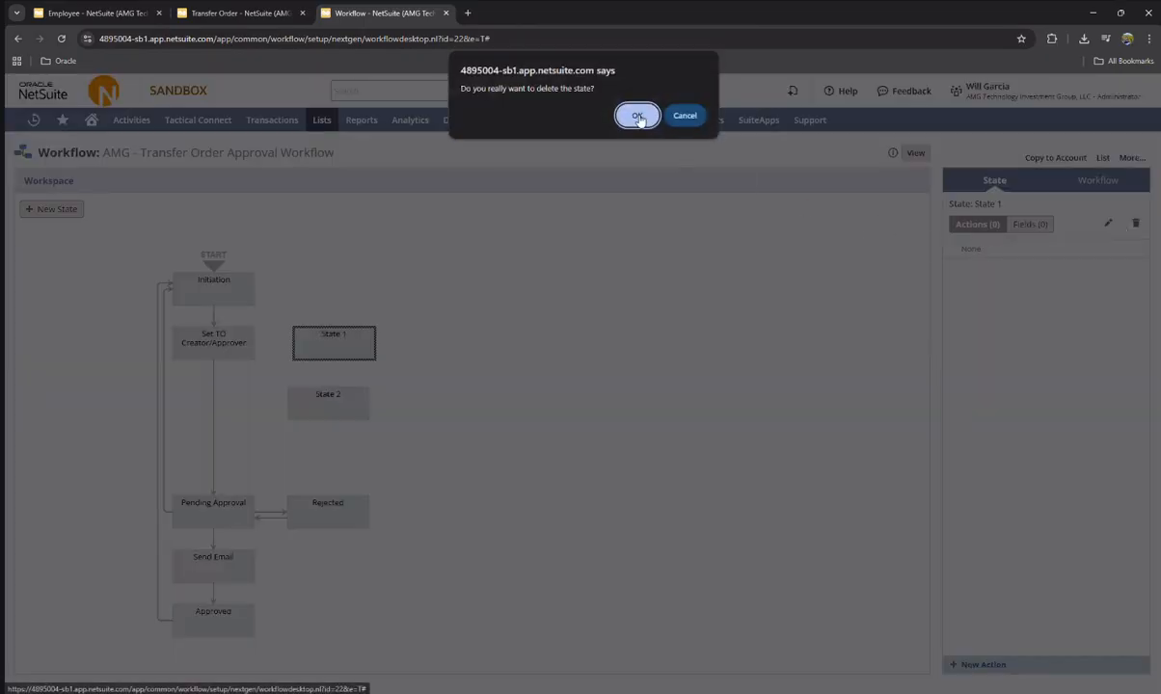
left_click(636, 118)
left_click(348, 397)
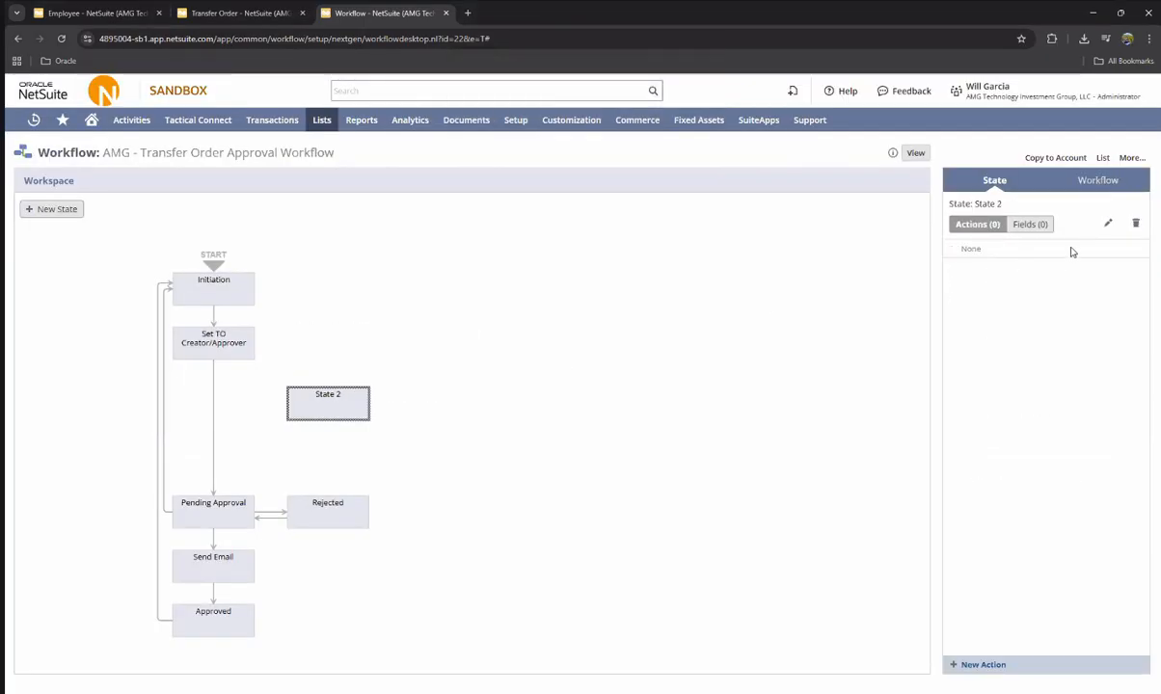
left_click(1135, 224)
left_click(644, 117)
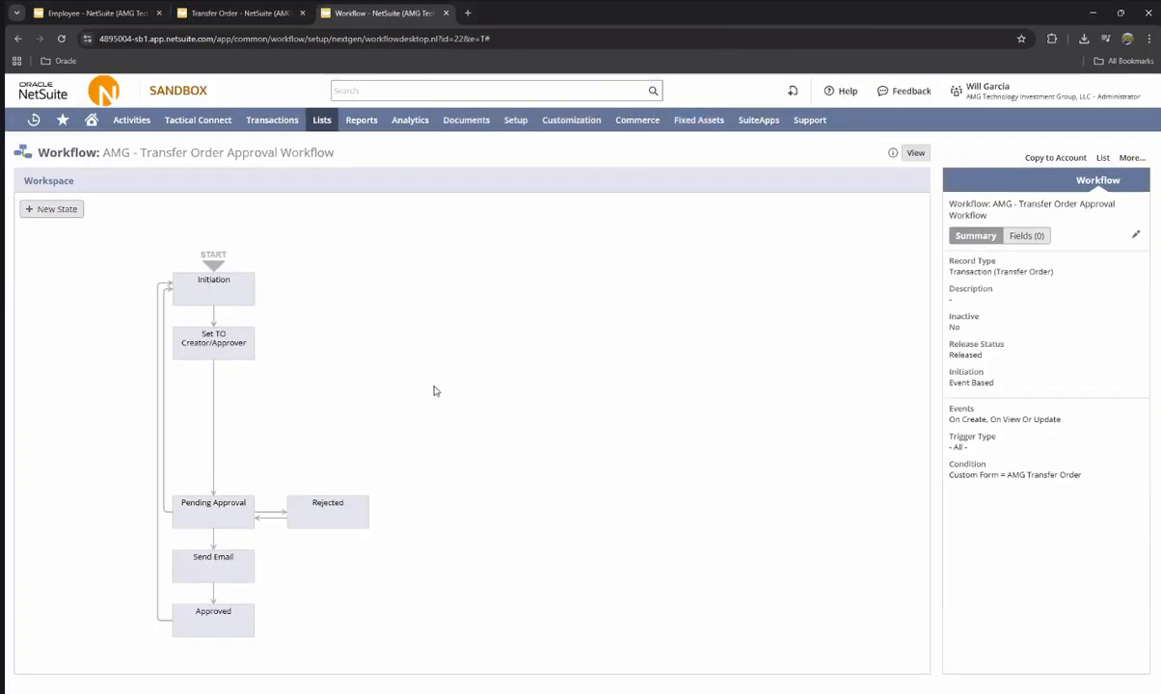
- Move the Pending Approval, Rejected, Send Email and Approved states together back up, directly beneath Set TO Creator/Approver
left_click_drag(103, 462, 449, 651)
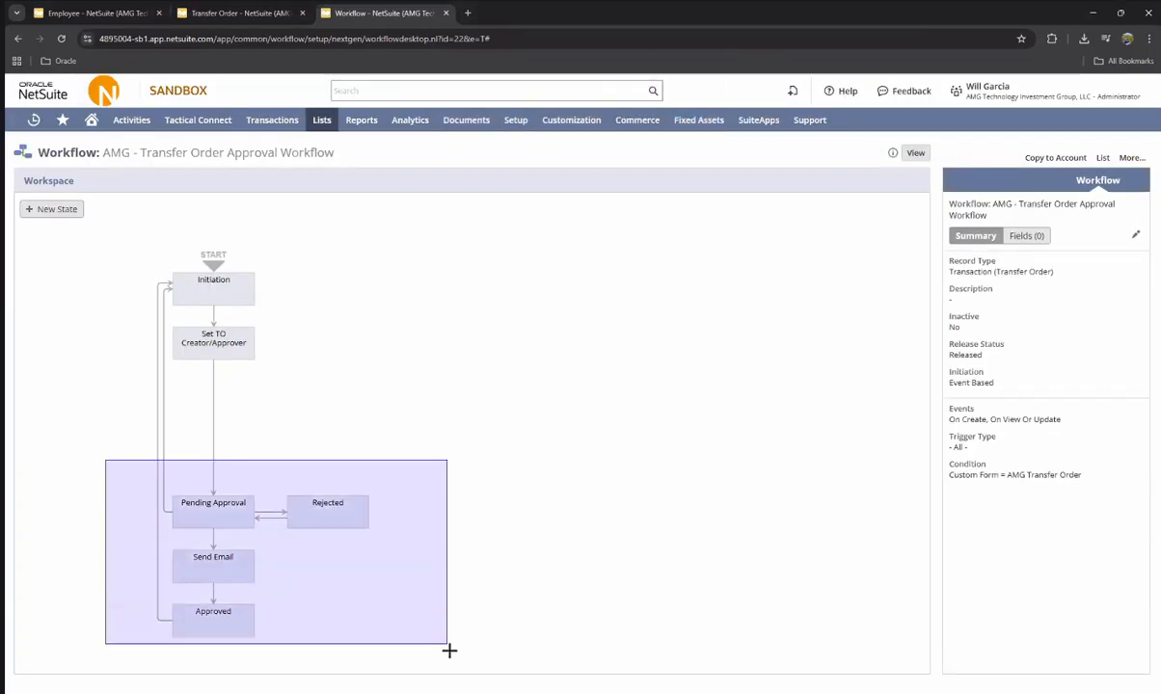
left_click_drag(228, 511, 233, 397)
left_click(340, 329)
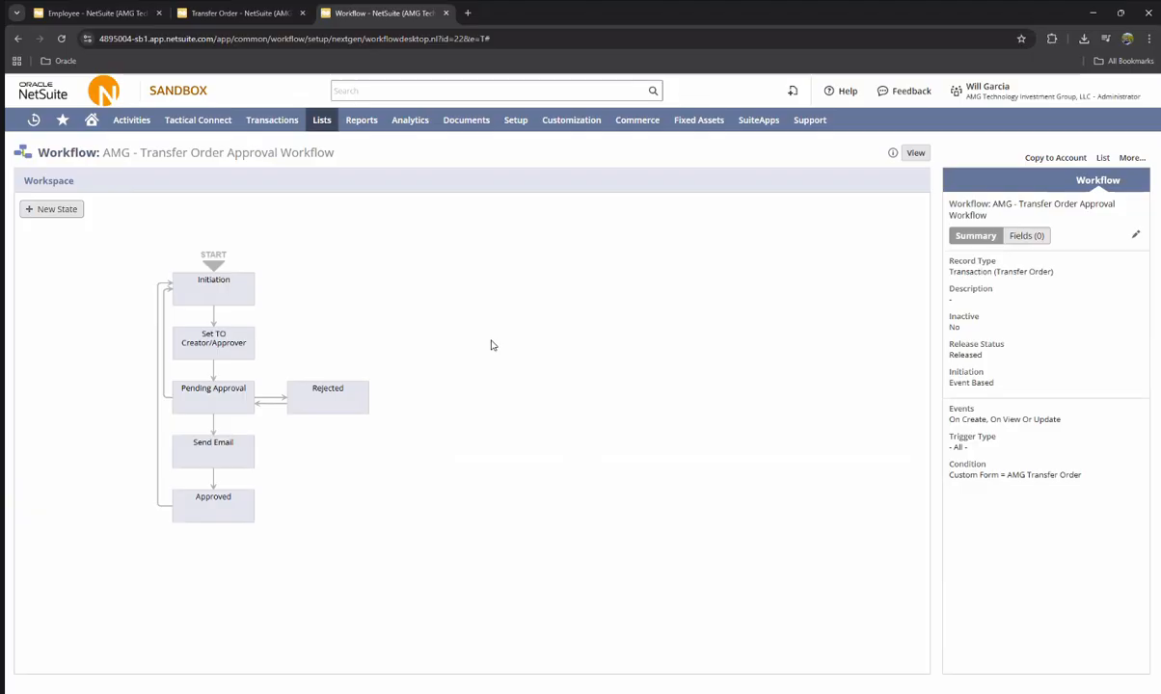
- Open the approved transfer order in edit mode
left_click(238, 13)
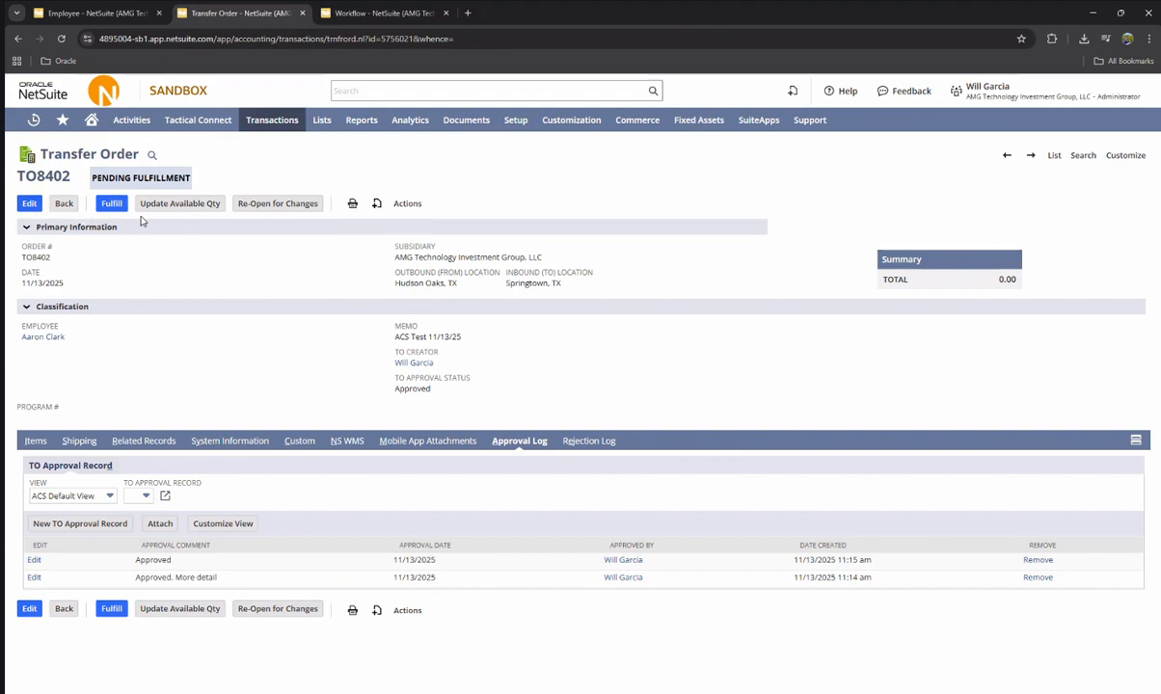
left_click(37, 205)
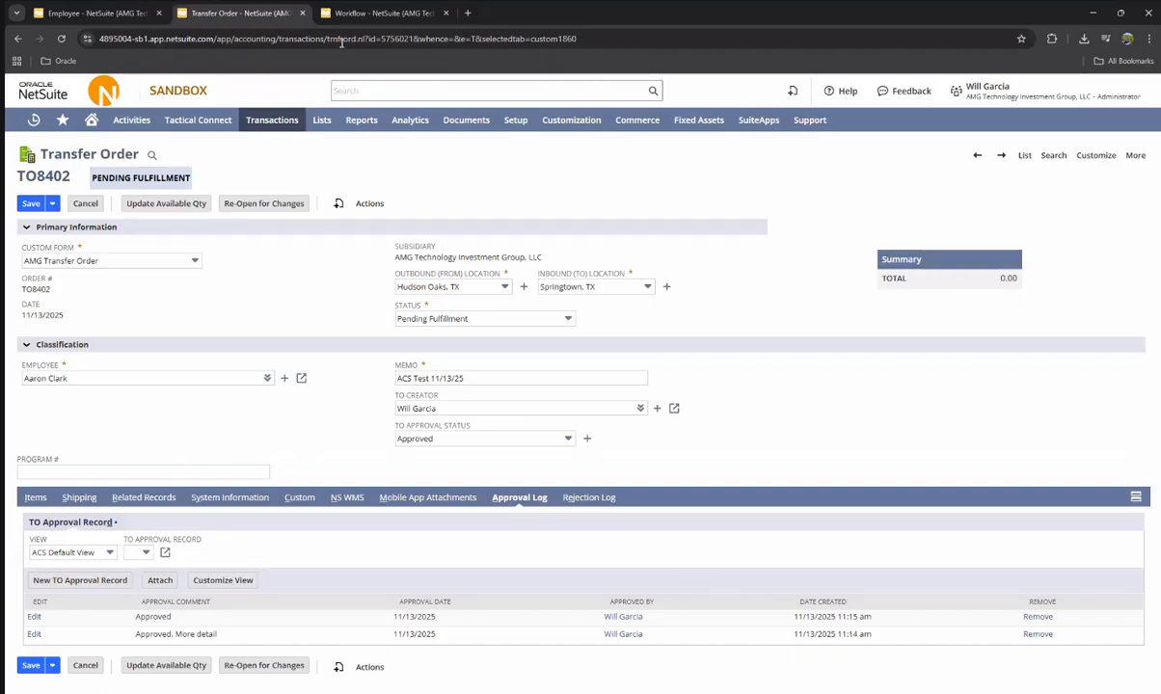
- Examine the open employee record, including its Supervisor field and the custom TO Delegate field
left_click(104, 14)
scroll(299, 424, "up", 2)
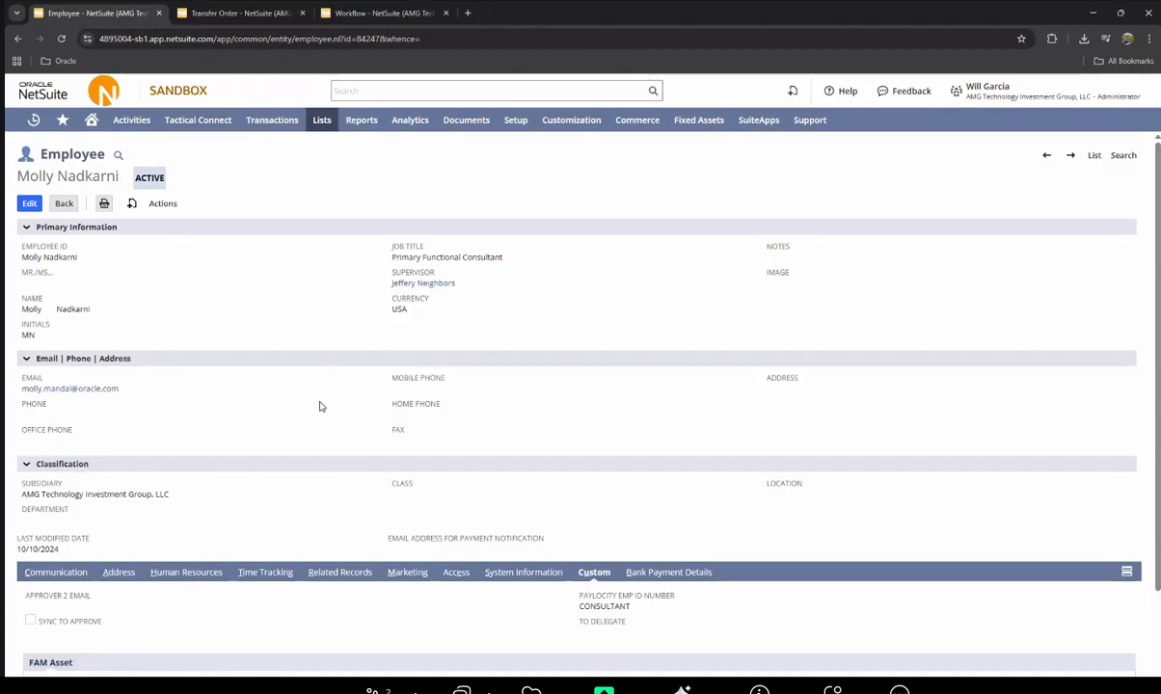
scroll(188, 419, "down", 1)
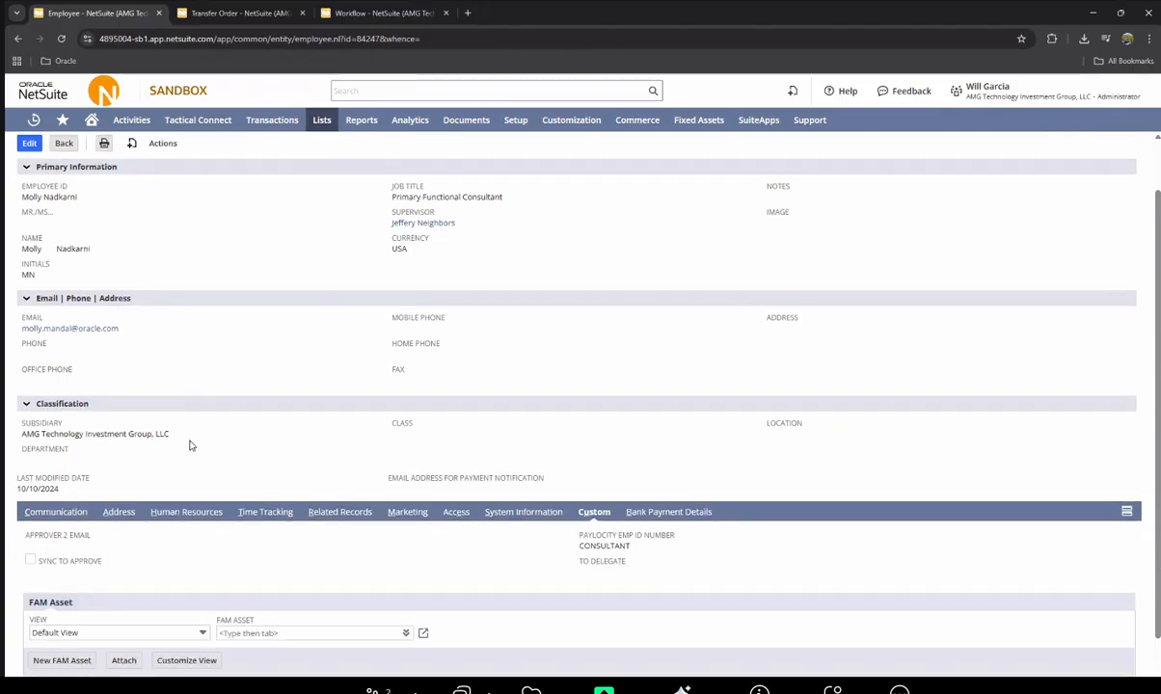
scroll(678, 585, "up", 1)
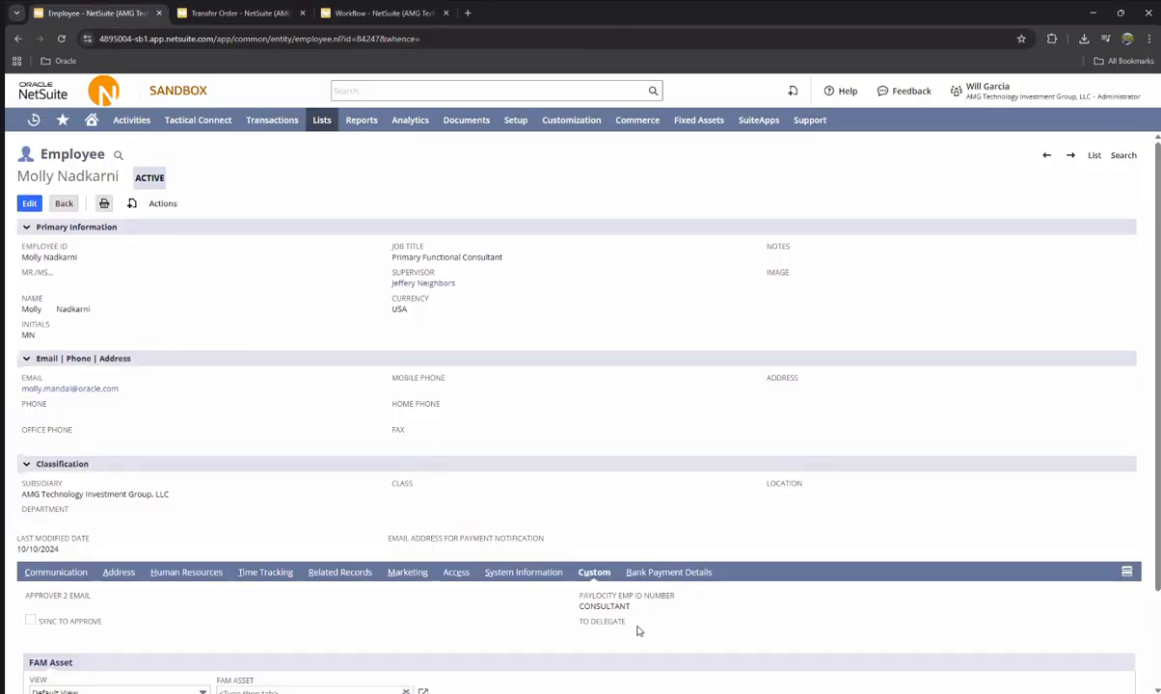
scroll(627, 569, "down", 1)
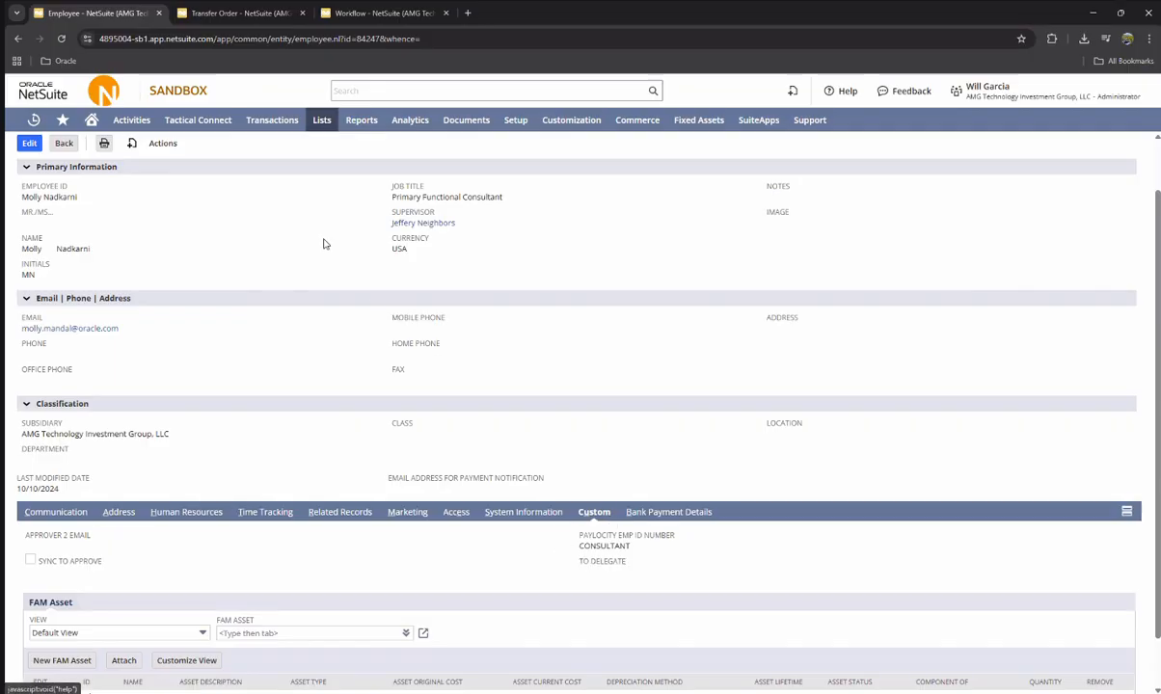
scroll(338, 212, "up", 1)
- Find the transfer order creator's employee record with a global search prefixed "emp:" and check its Supervisor field
left_click(396, 90)
type("emp")
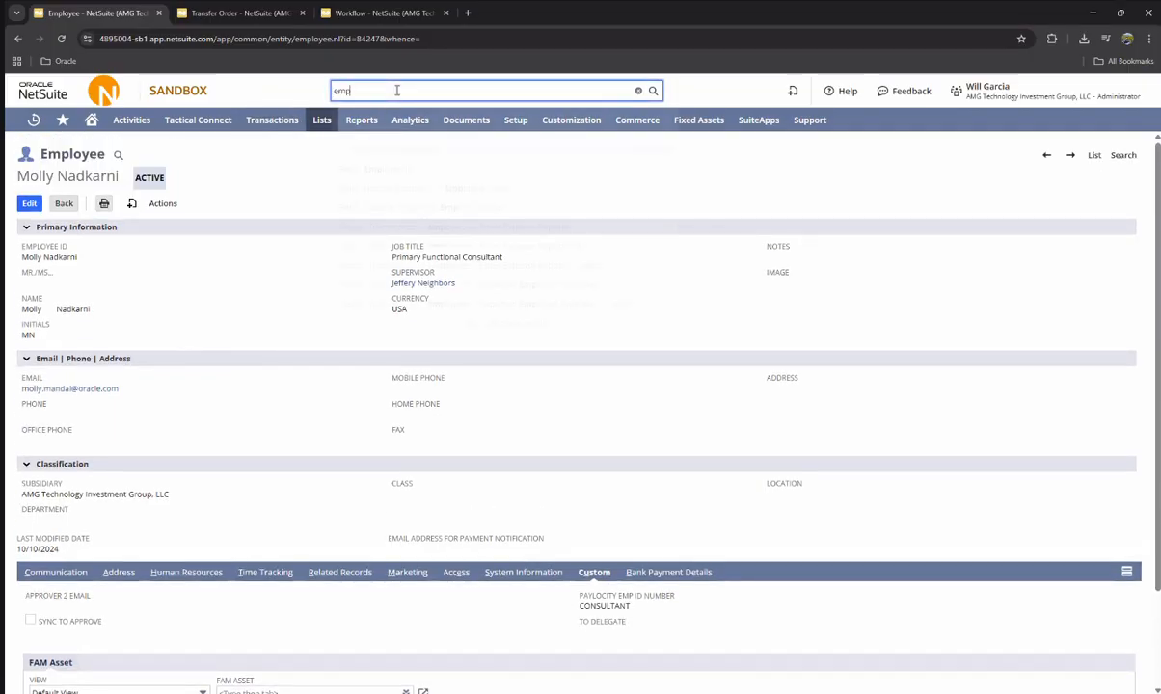
type(": will")
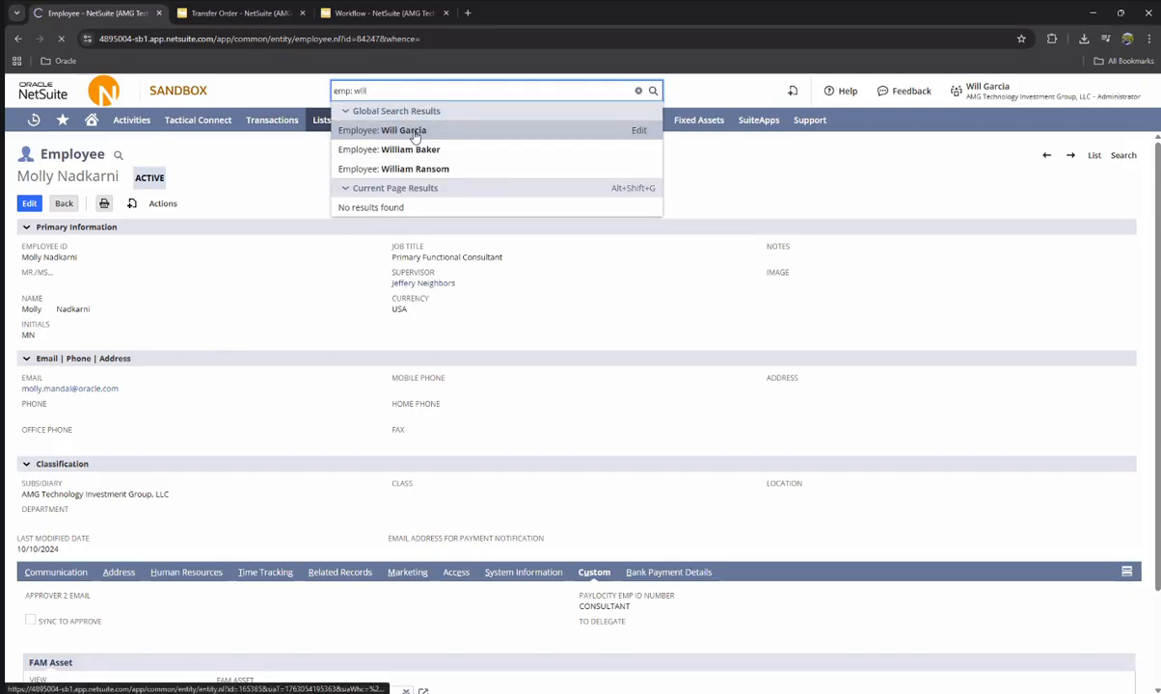
left_click(415, 137)
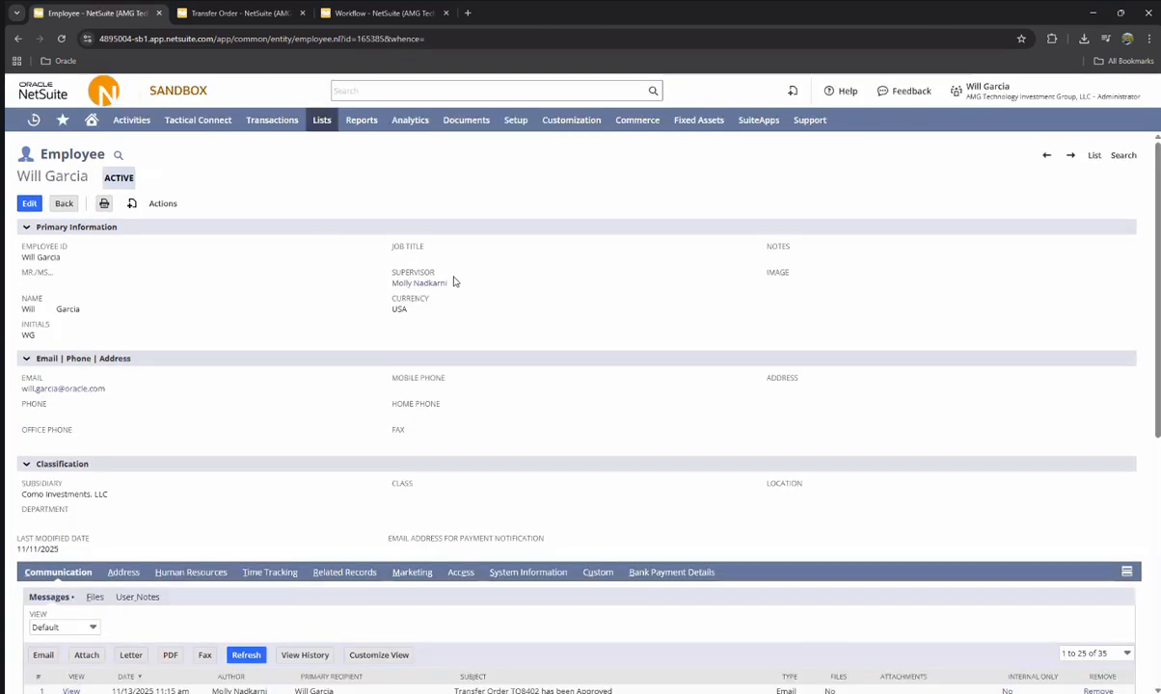
left_click_drag(446, 274, 374, 276)
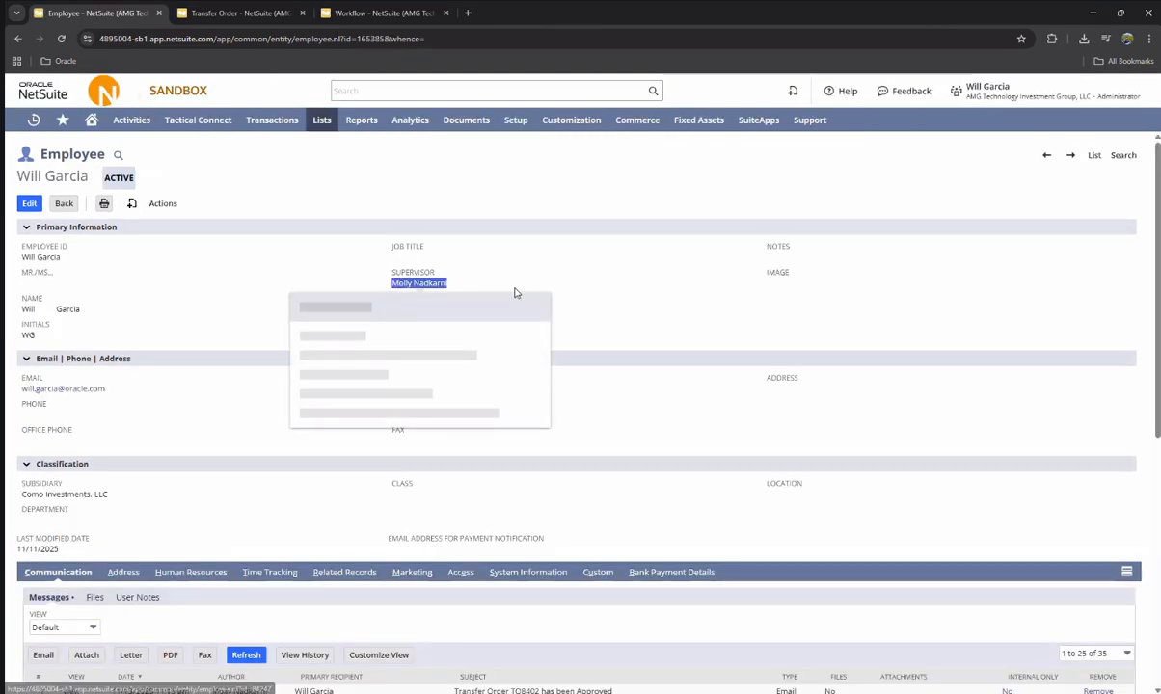
left_click(515, 293)
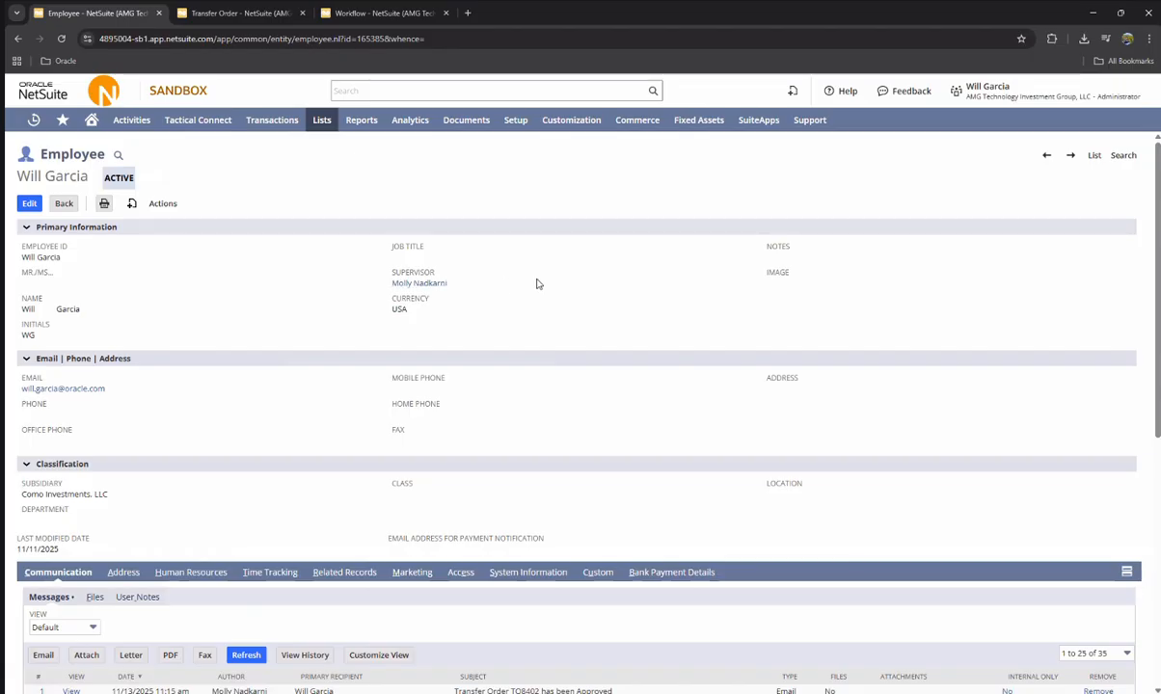
- Return to the transfer order and cancel editing it
left_click(235, 14)
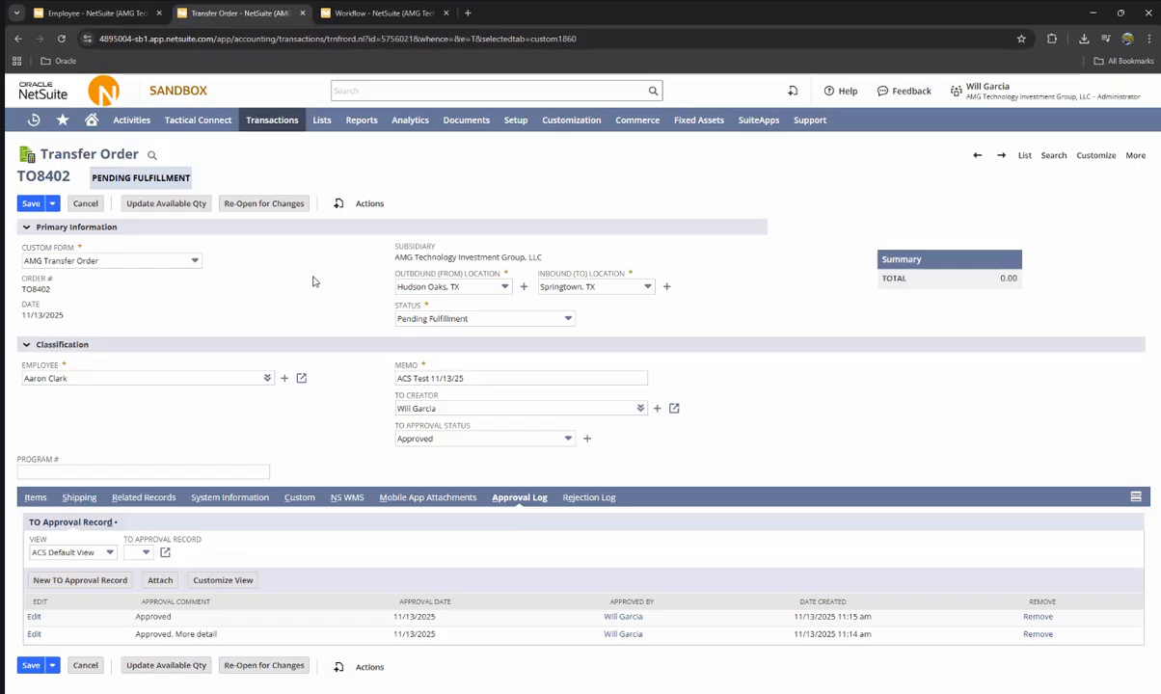
left_click(89, 202)
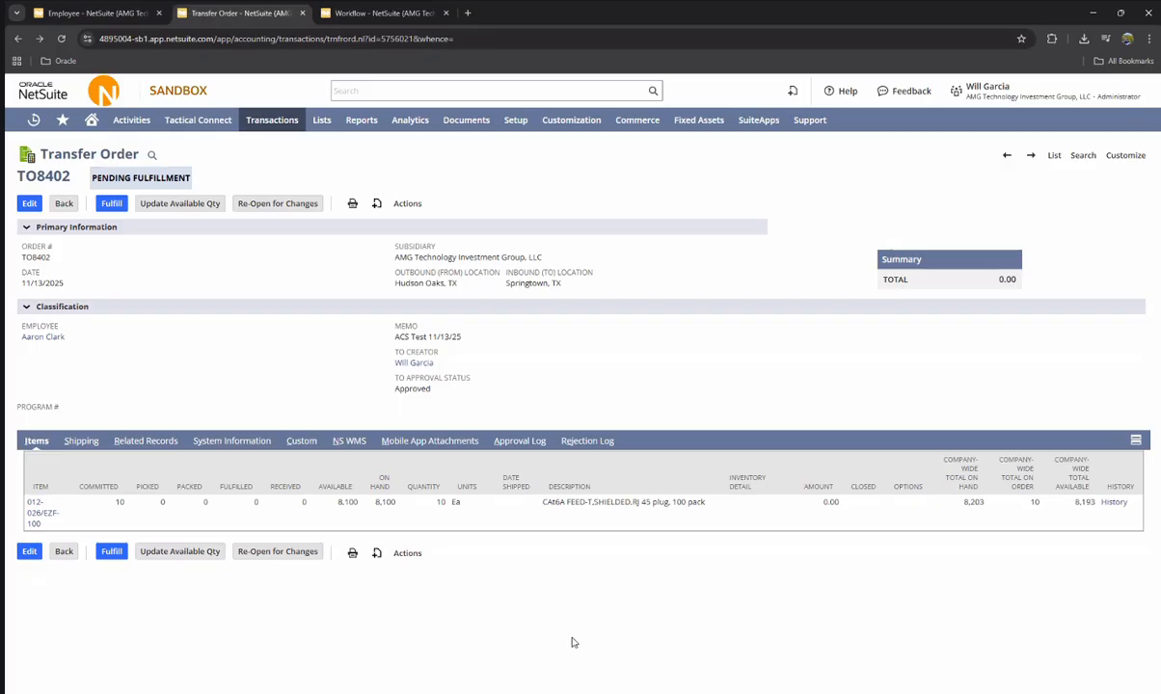
- Switch to the Outlook message about the Reject Button on TO and read its Approval Process description for all six states
mouse_move(733, 646)
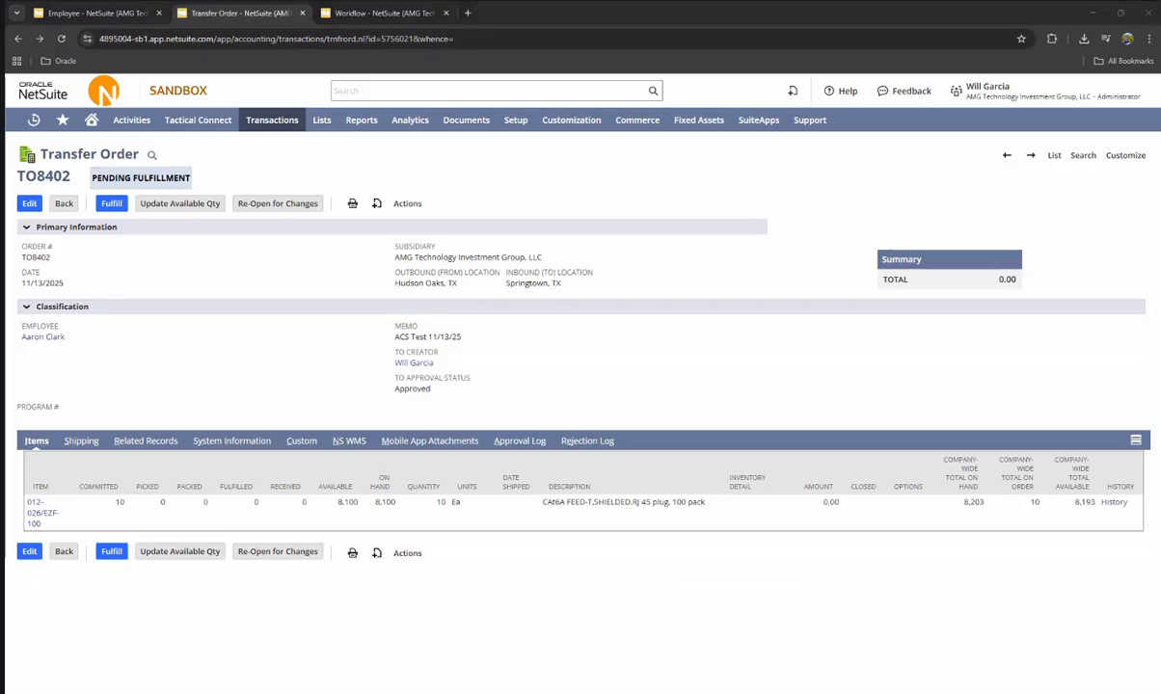
left_click_drag(550, 6, 551, 2)
scroll(320, 459, "down", 5)
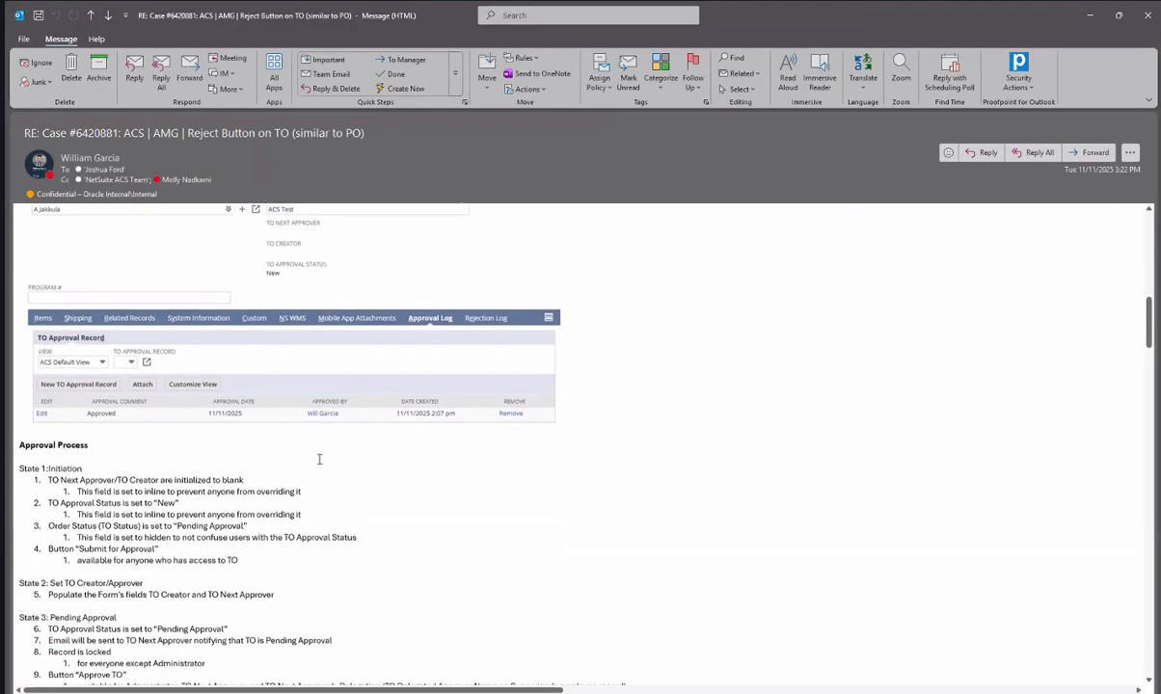
scroll(500, 492, "down", 2)
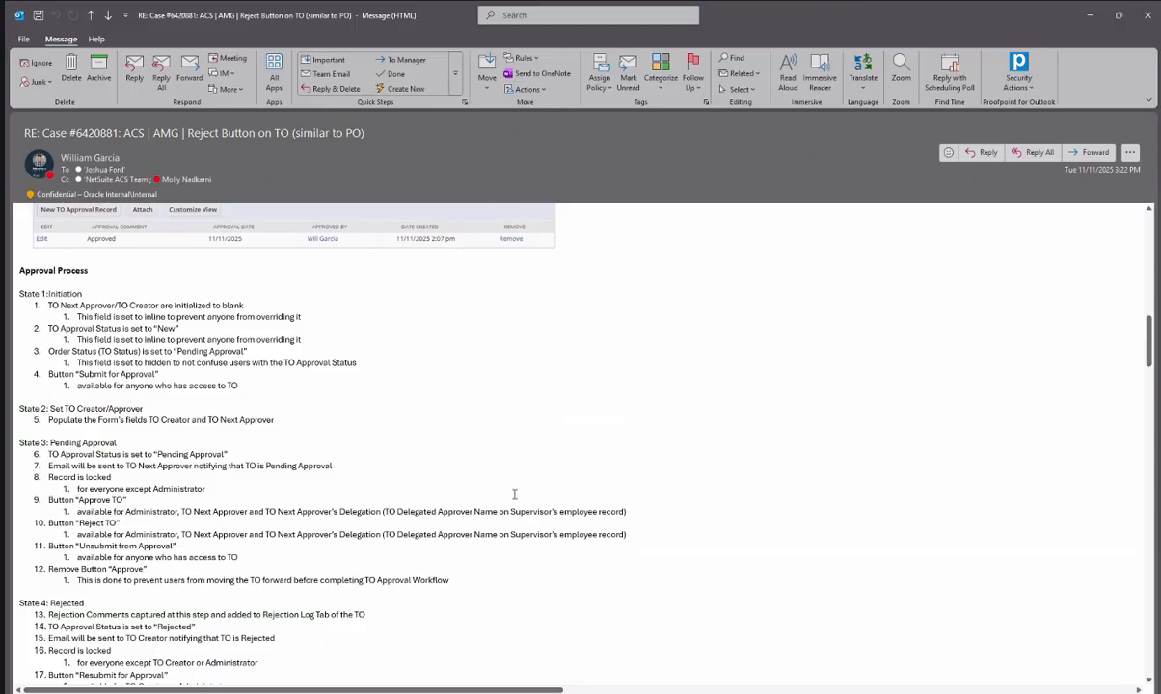
scroll(514, 494, "down", 4)
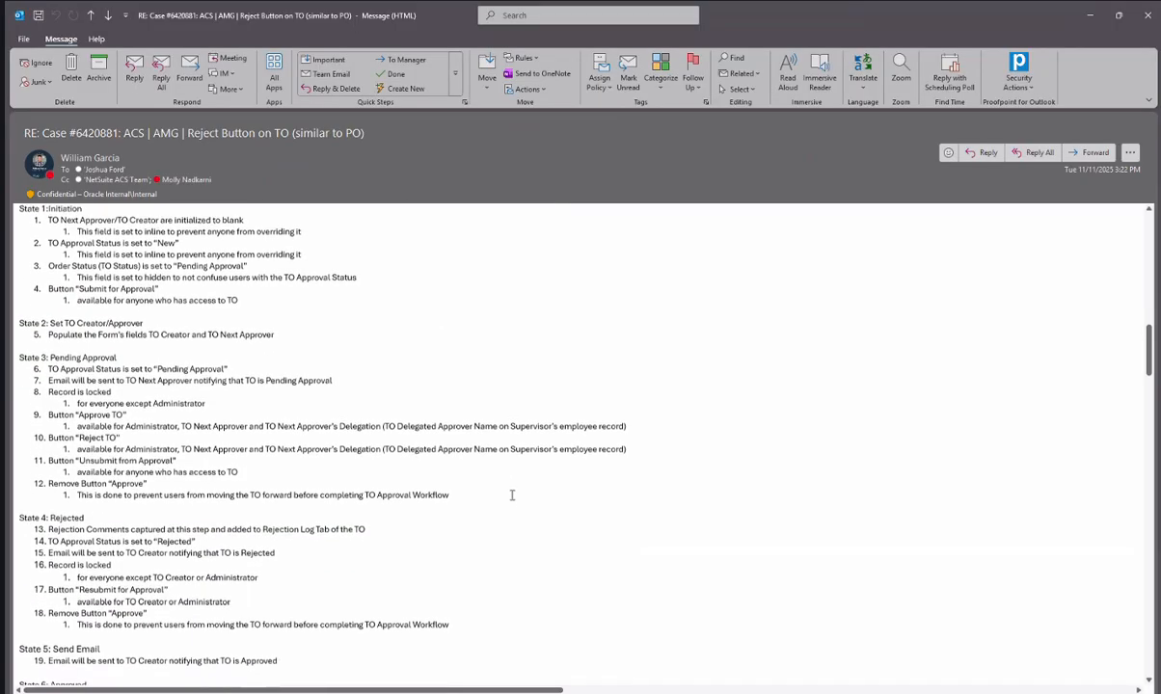
scroll(509, 502, "down", 3)
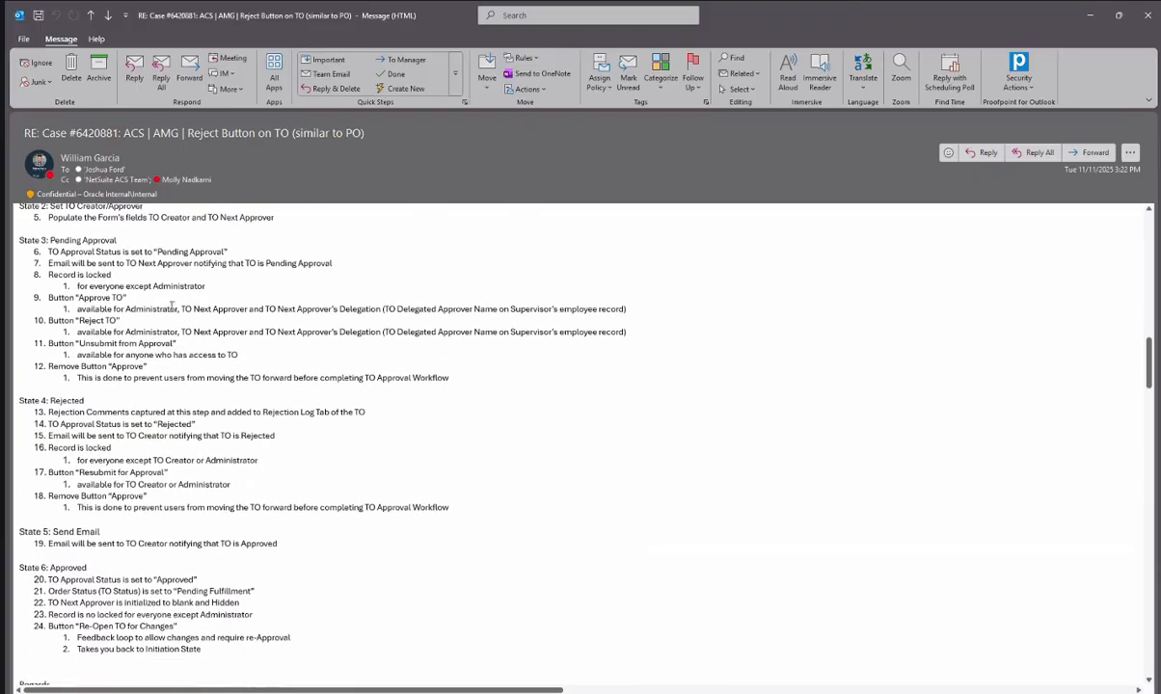
- Recheck the message's Initiation and Pending Approval rules, look over its example transfer order and workflow diagram, and close the message
scroll(287, 592, "up", 8)
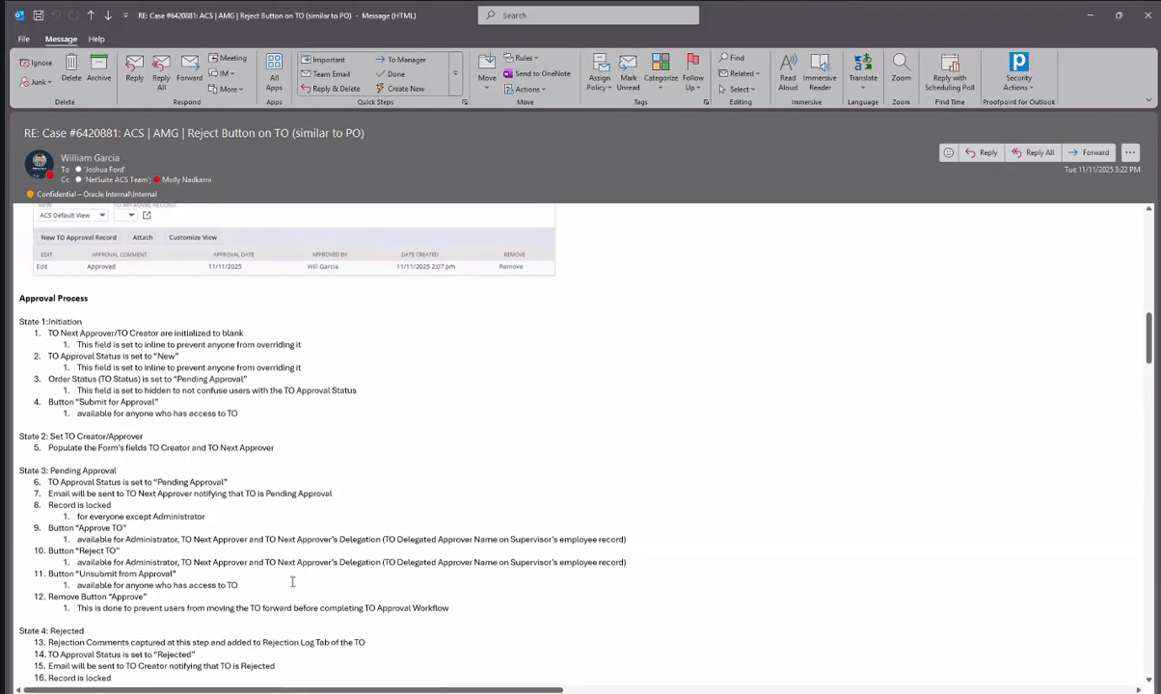
scroll(187, 444, "up", 1)
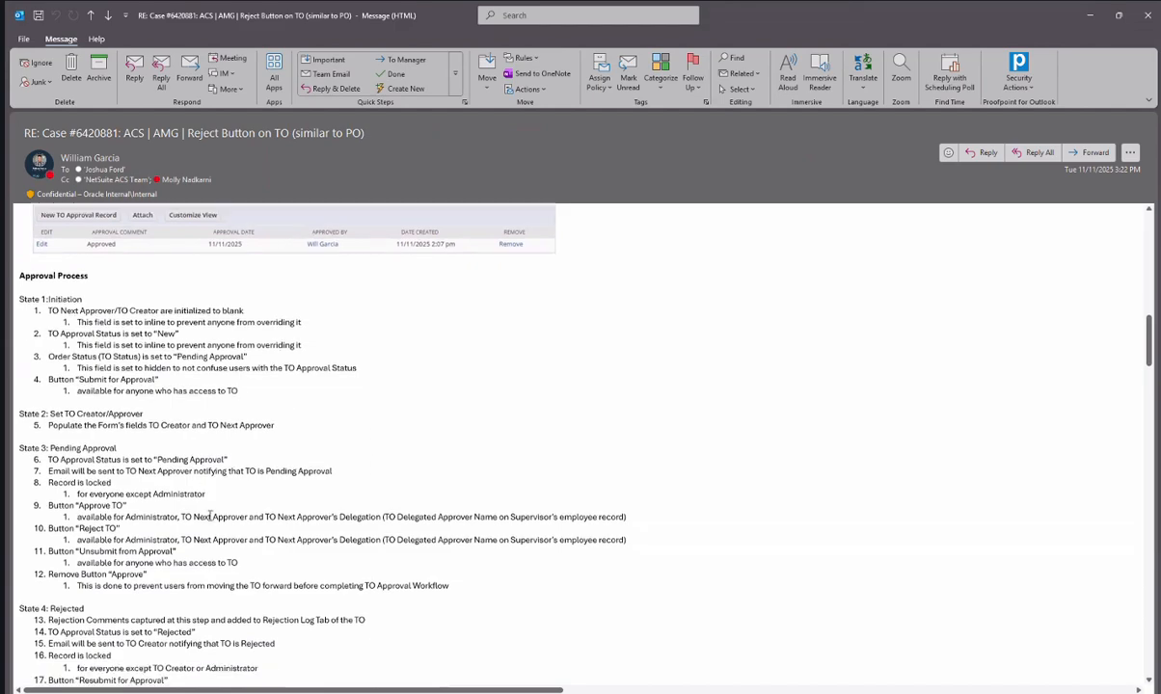
scroll(279, 520, "up", 12)
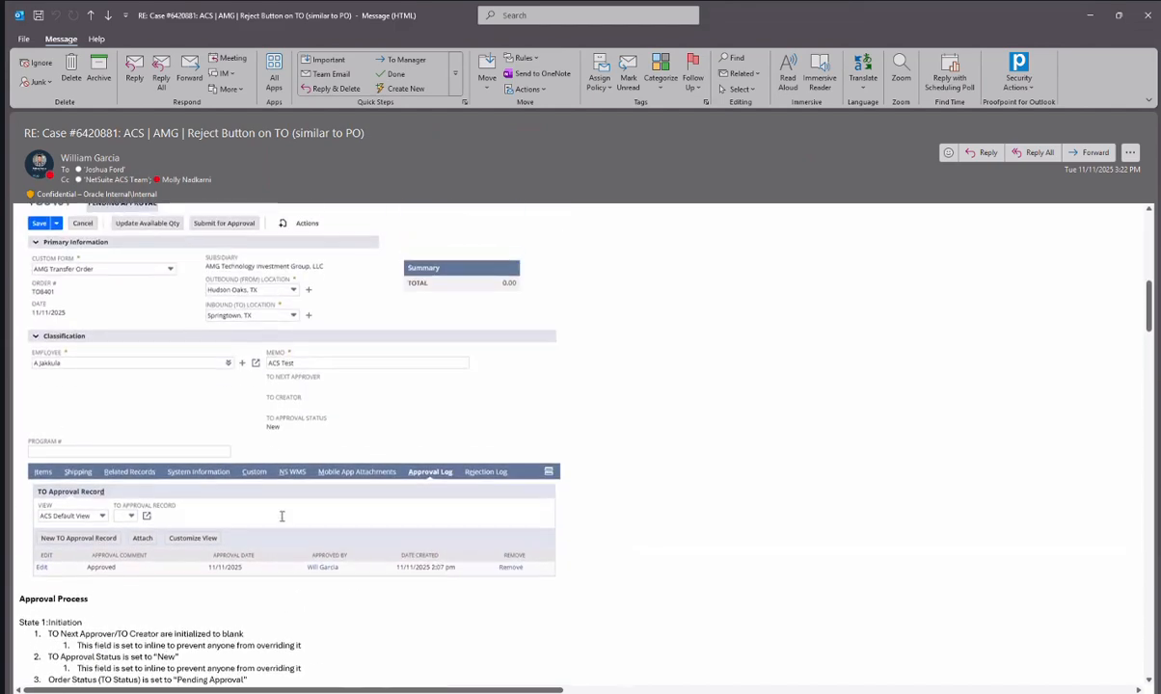
scroll(729, 349, "up", 20)
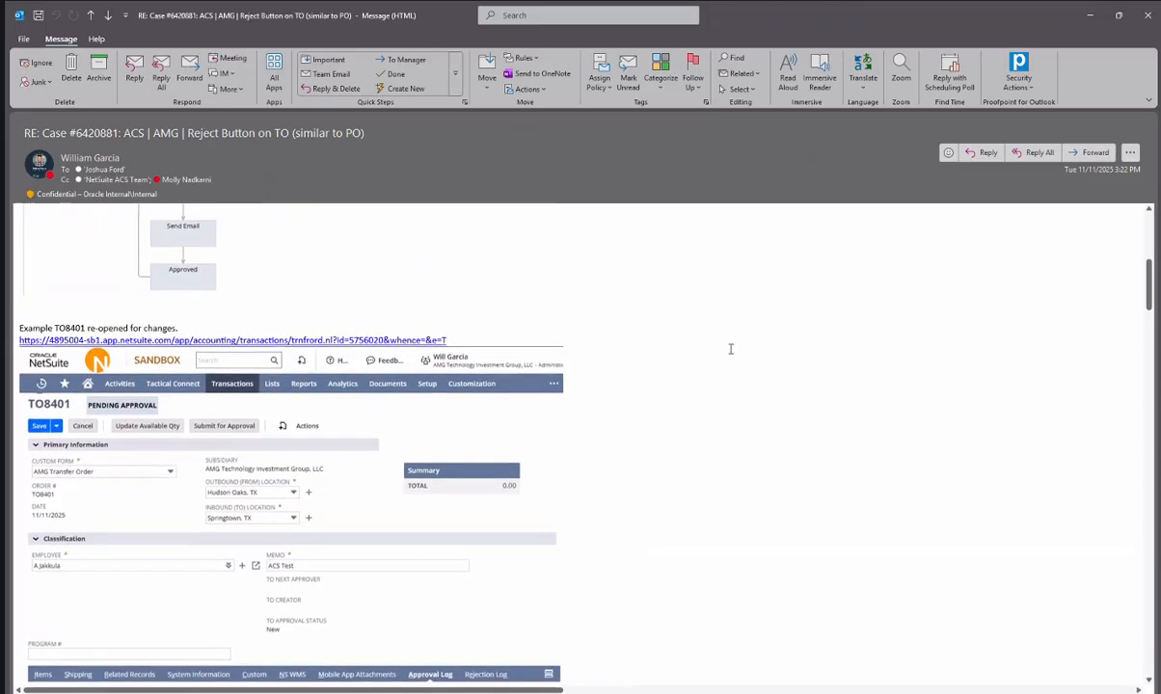
scroll(730, 346, "up", 2)
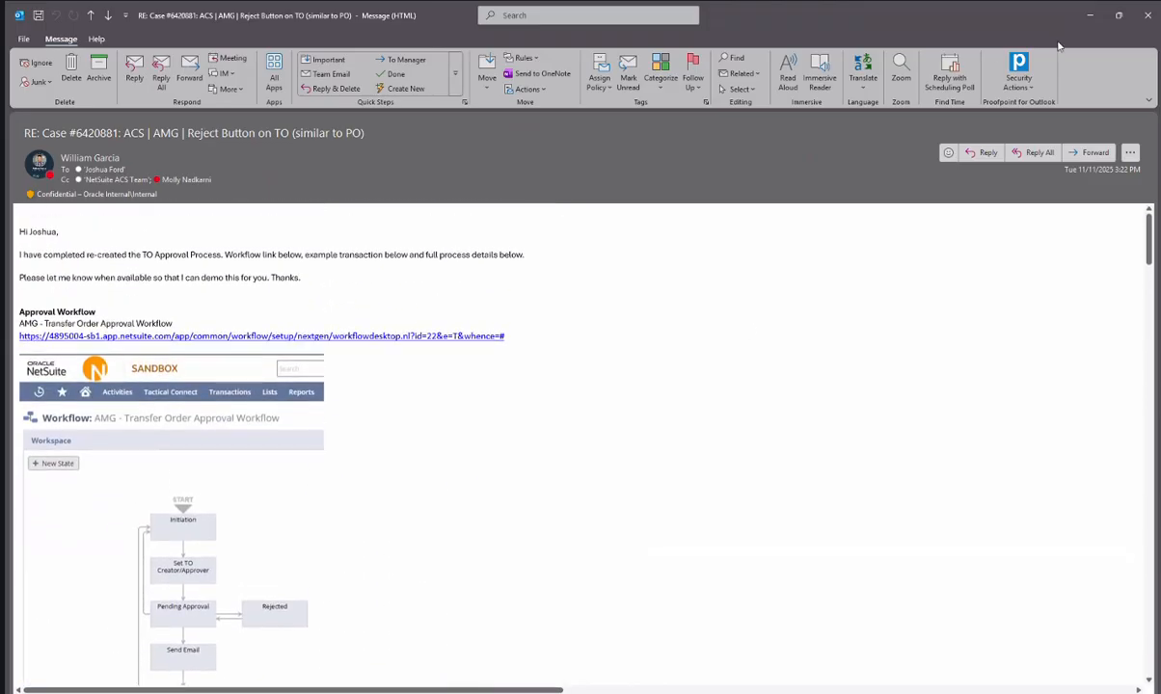
left_click_drag(993, 18, 785, 147)
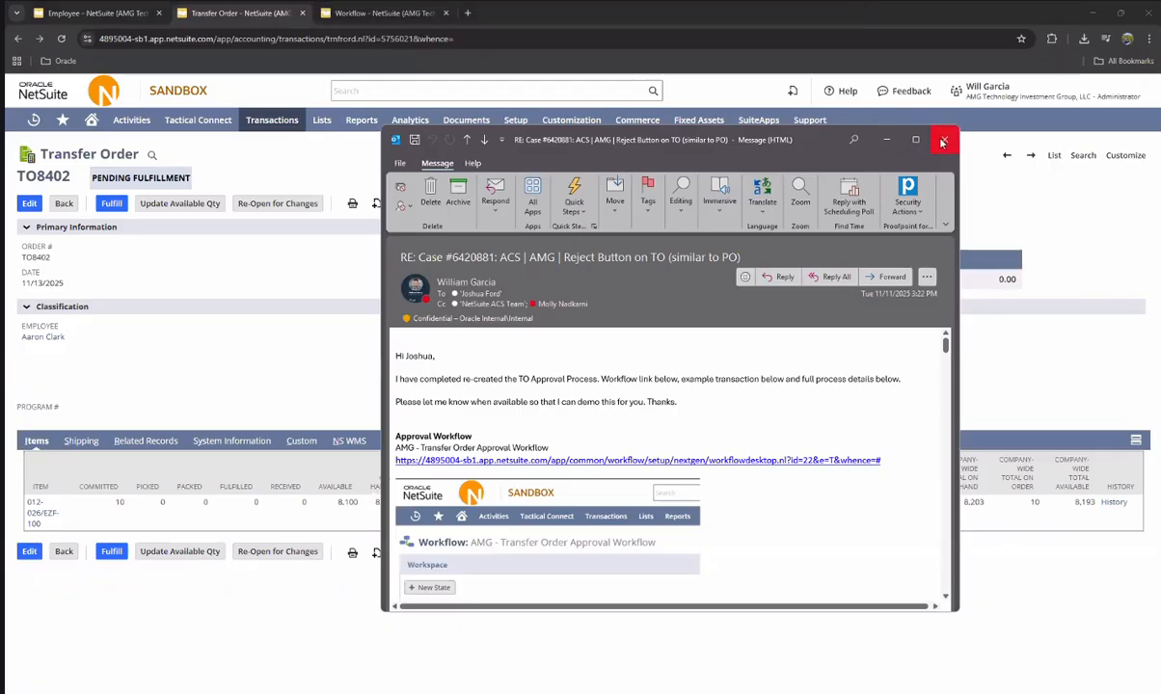
left_click(936, 144)
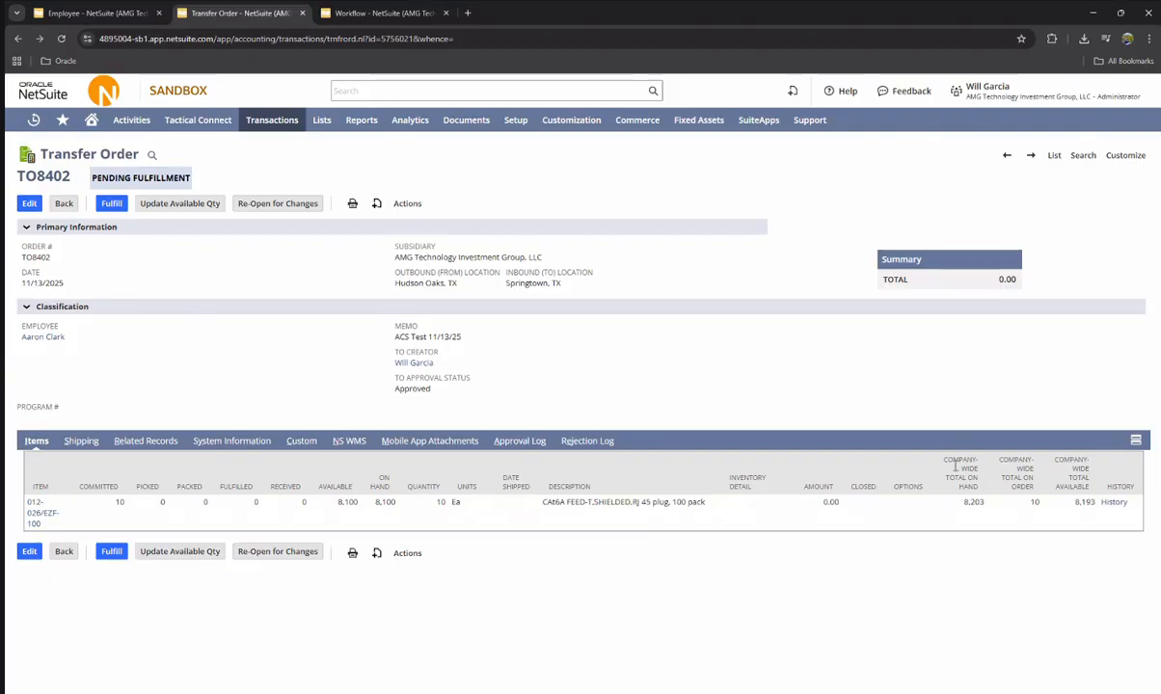
- Examine the company-wide total on hand, on order and available columns in the transfer order's item list
left_click_drag(945, 460, 919, 409)
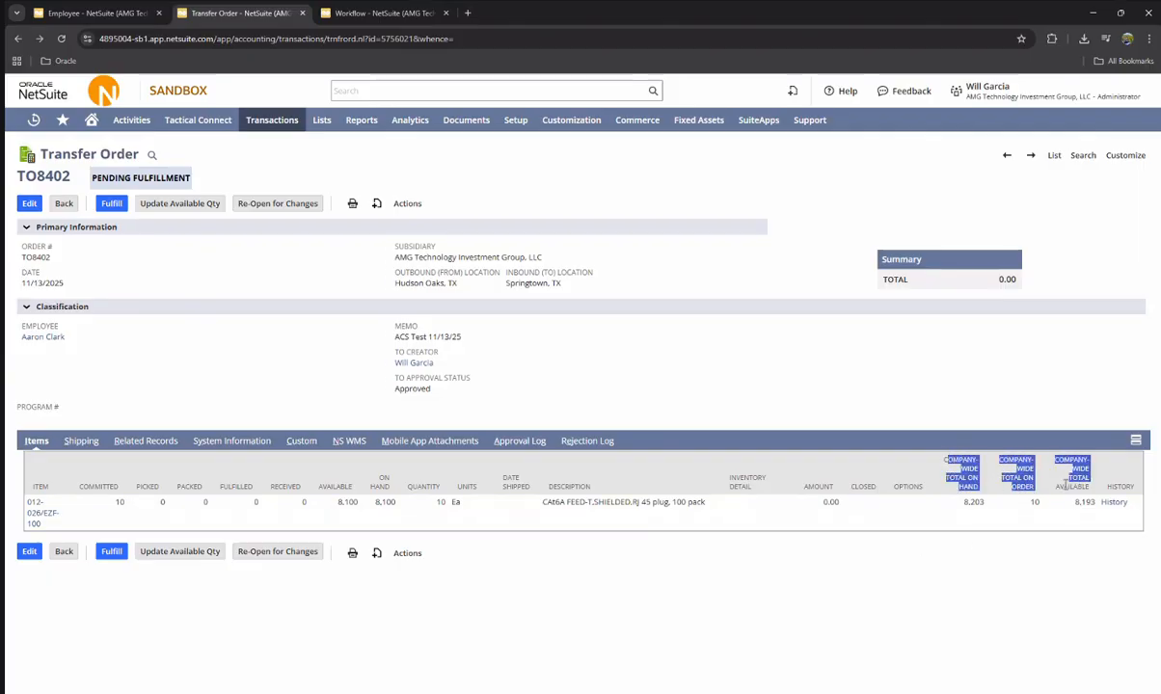
- Review the three company-wide total column headings again along with the item line's corresponding quantities
left_click(919, 409)
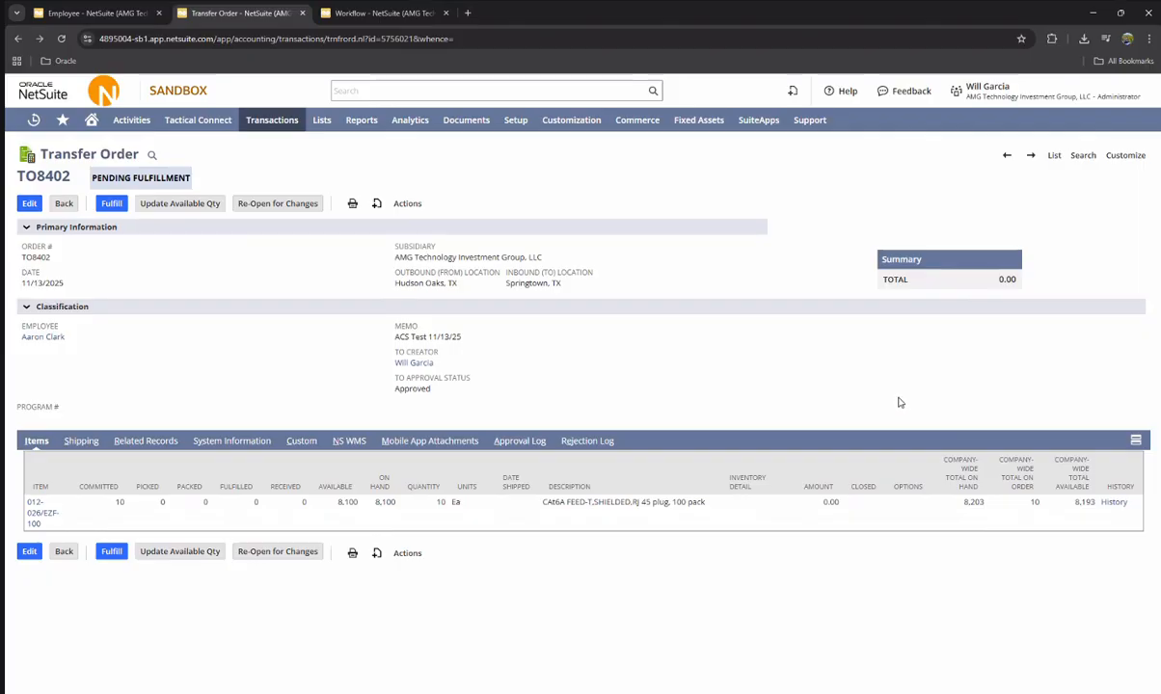
left_click_drag(964, 456, 1089, 486)
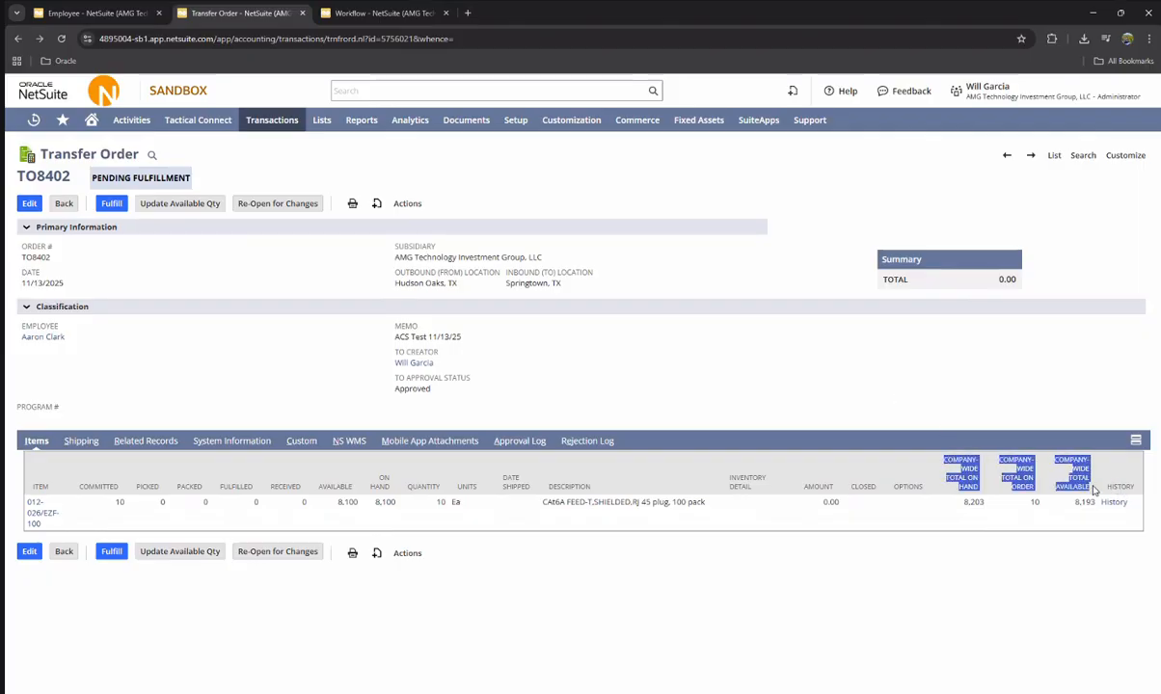
left_click(1030, 387)
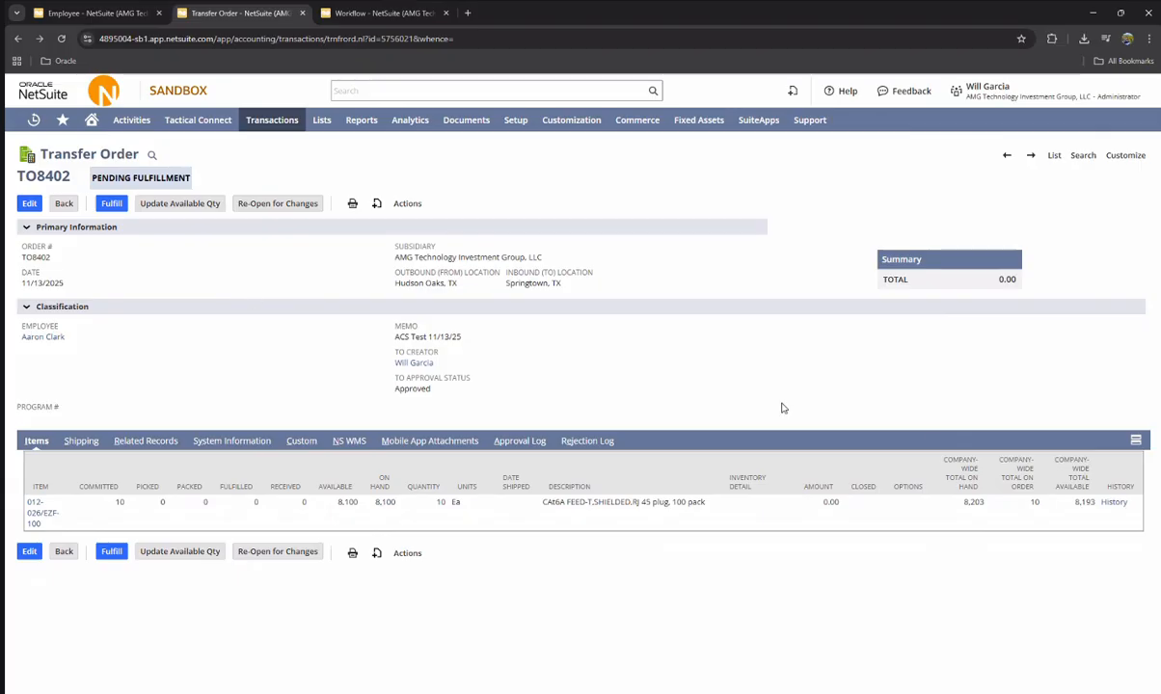
left_click_drag(945, 460, 1093, 515)
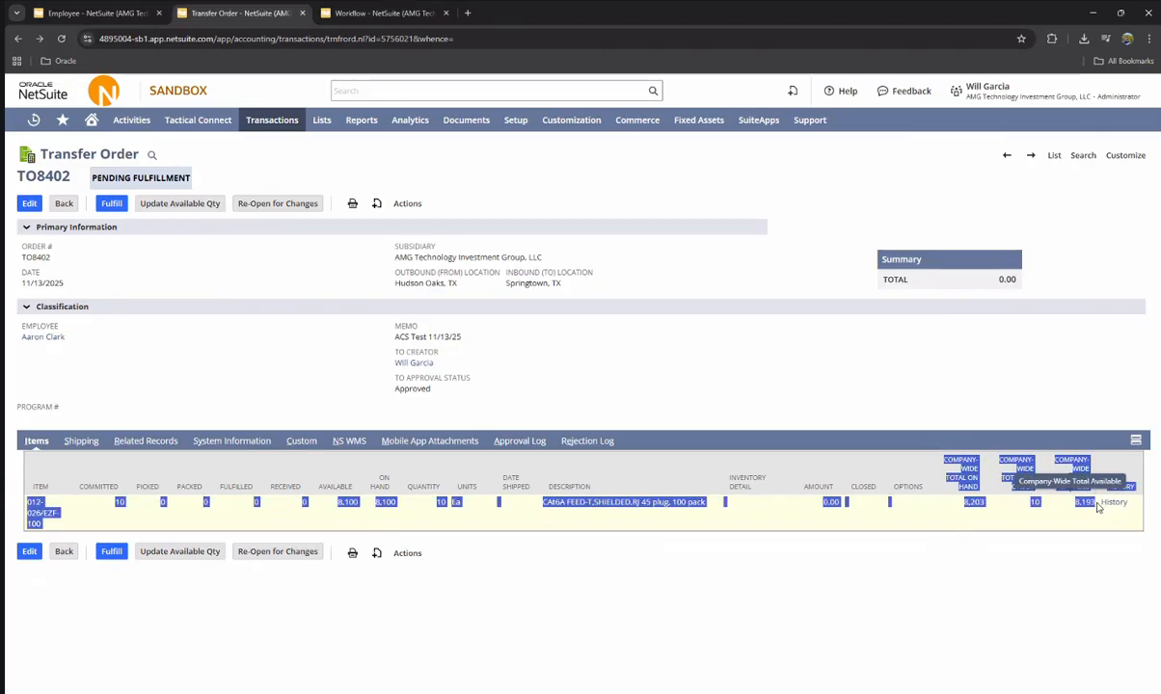
left_click(1055, 393)
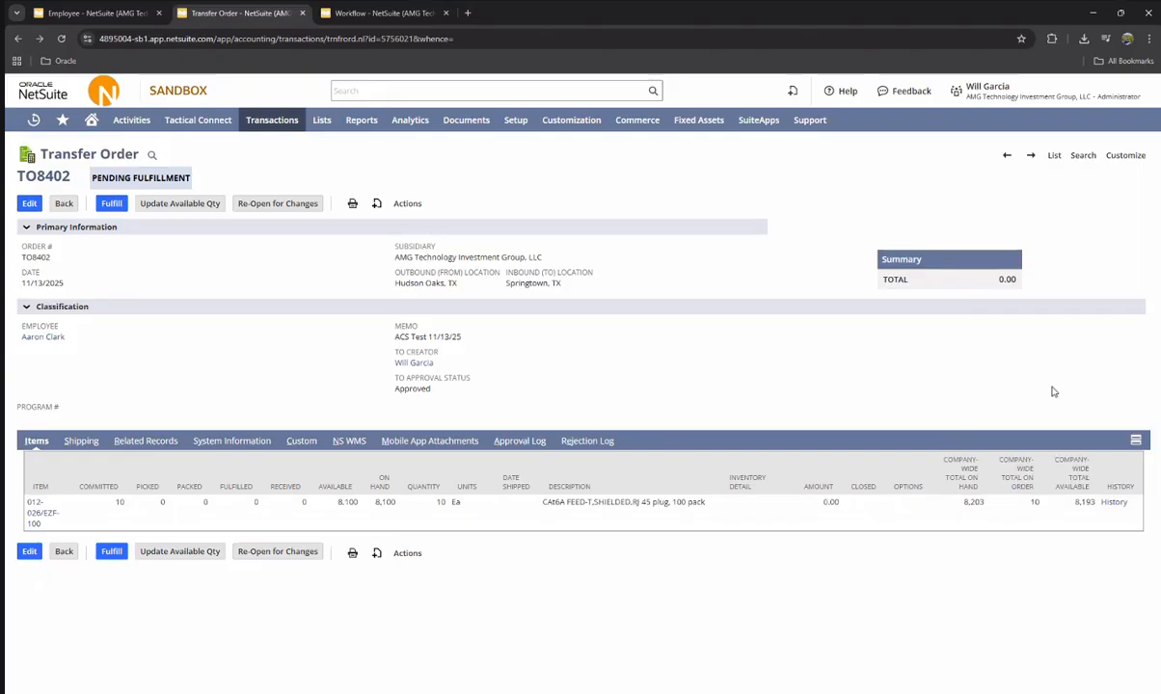
- Open the pending-fulfillment transfer order for editing
left_click(29, 203)
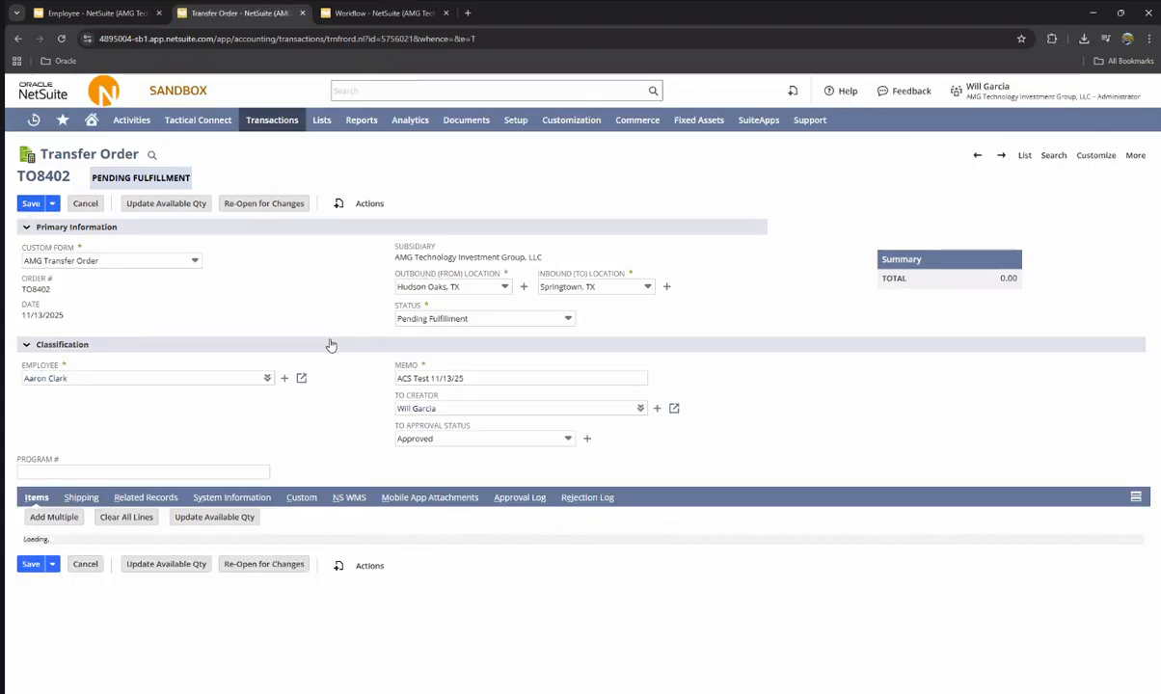